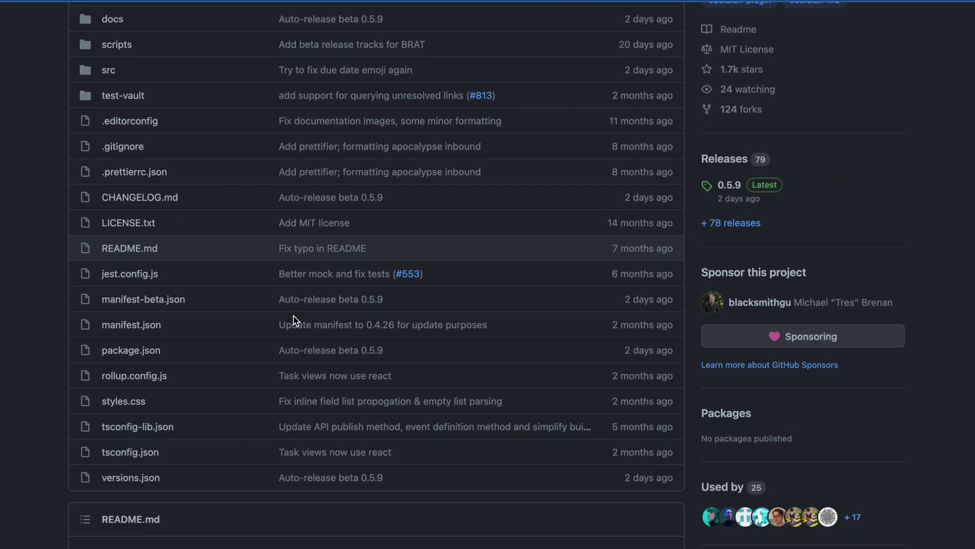
- Scroll the obsidian-dataview repository page down to the README's Examples section
{"action": "scroll", "coordinate": [294, 320], "scroll_direction": "down", "scroll_amount": 5}
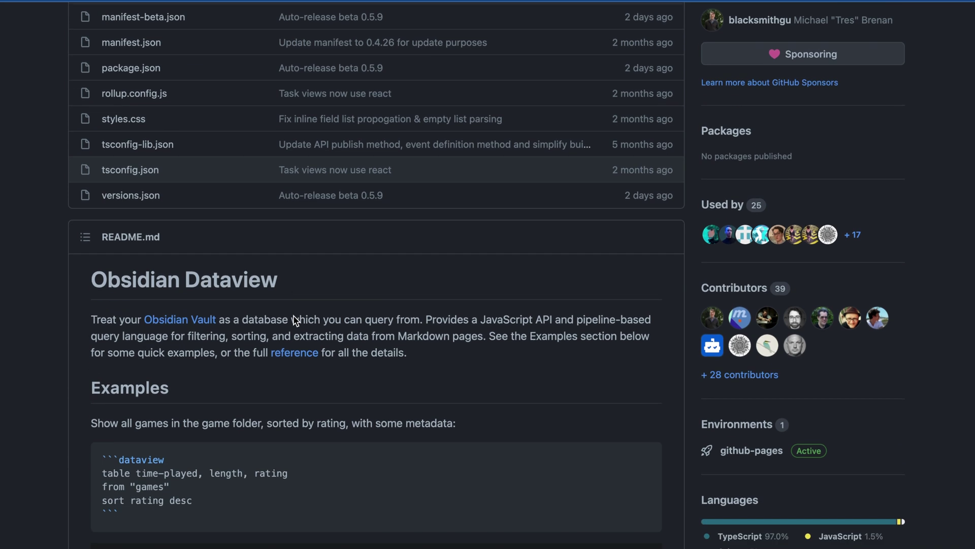
{"action": "scroll", "coordinate": [295, 319], "scroll_direction": "down", "scroll_amount": 1}
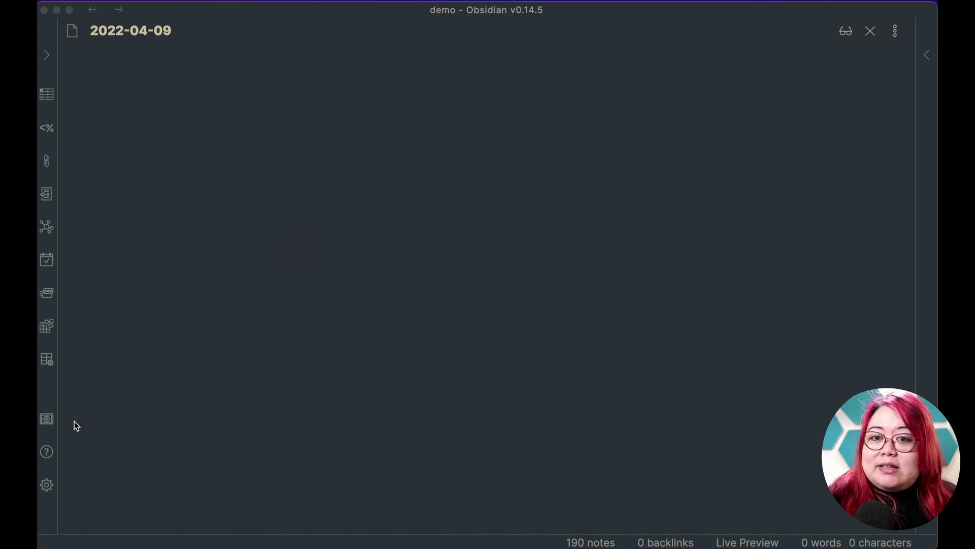
- Find 'dataview' in the community plugin browser, then install and enable Dataview 0.4.26
{"action": "left_click", "coordinate": [48, 485]}
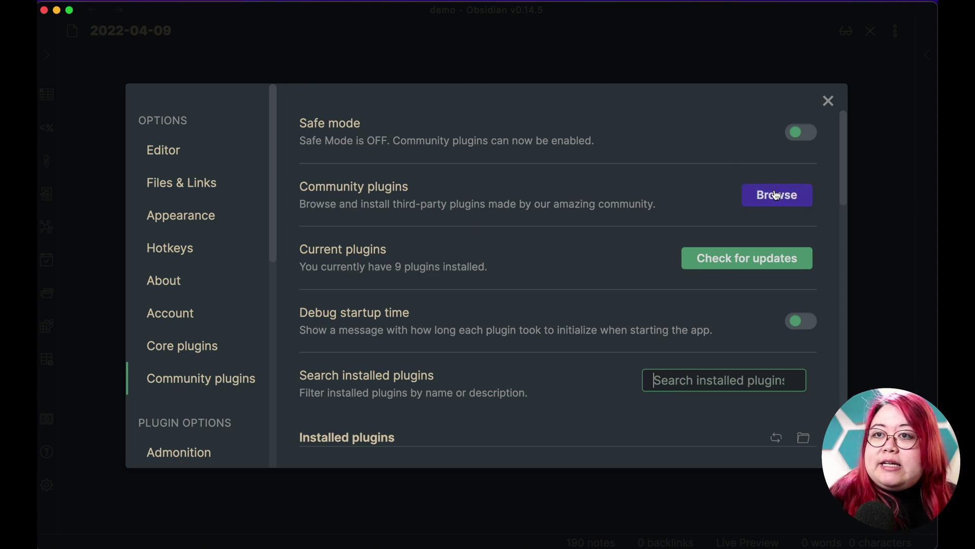
{"action": "left_click", "coordinate": [811, 199]}
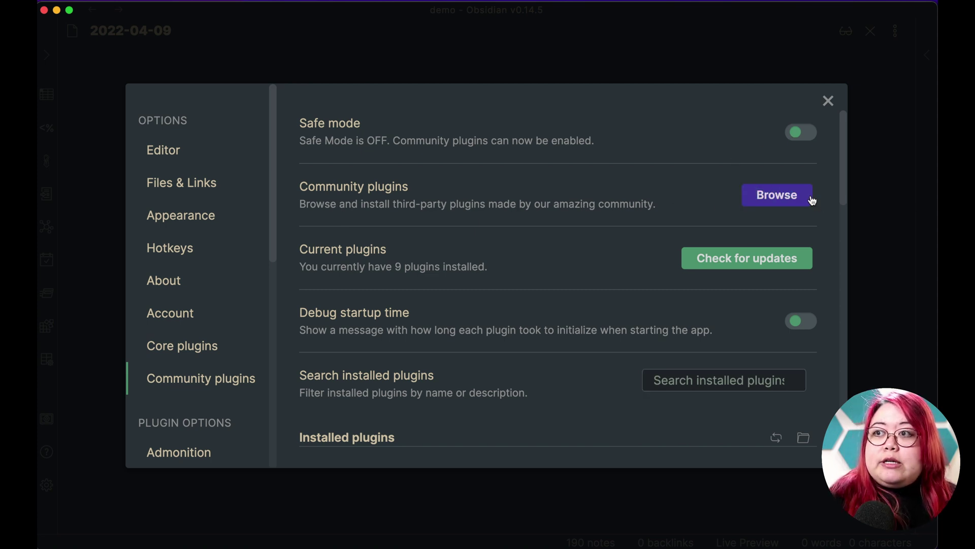
{"action": "type", "text": "dataview"}
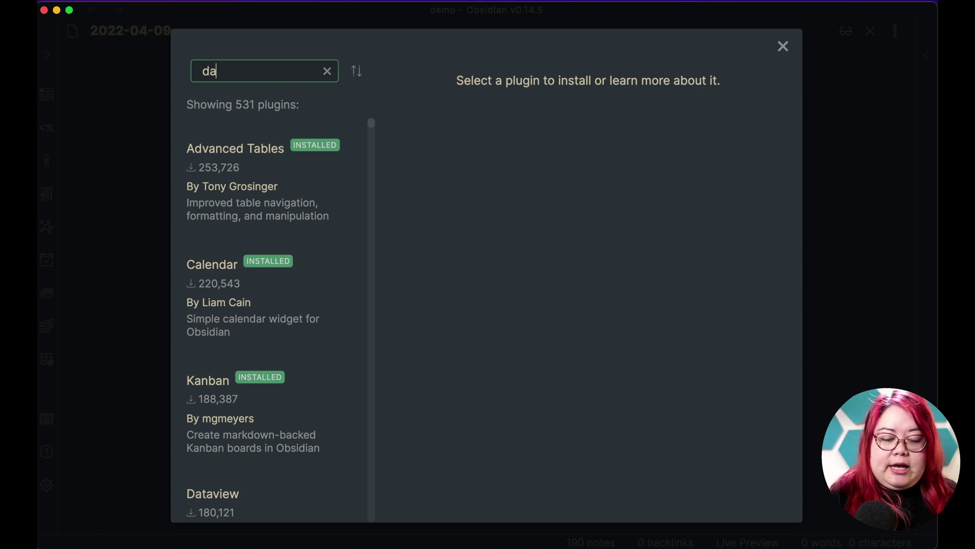
{"action": "left_click", "coordinate": [287, 191]}
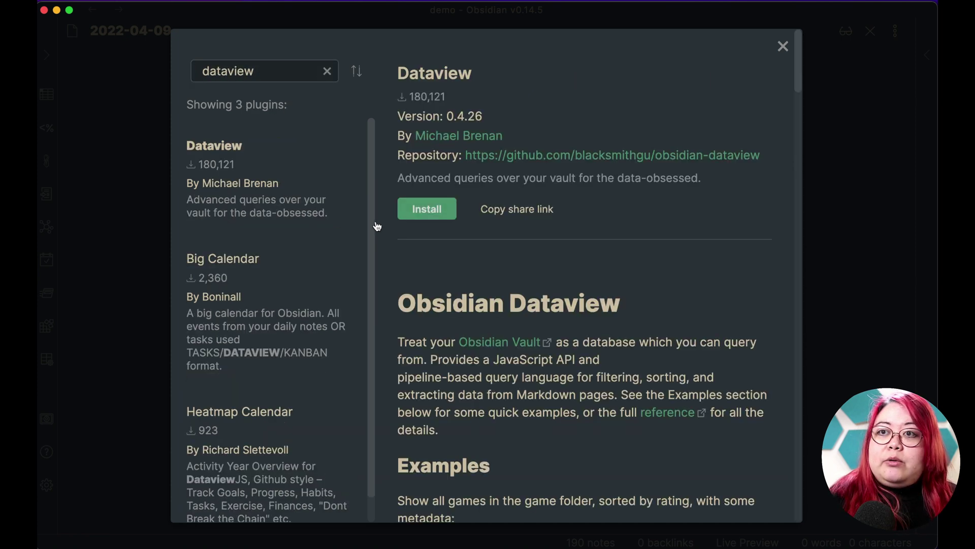
{"action": "left_click", "coordinate": [436, 211]}
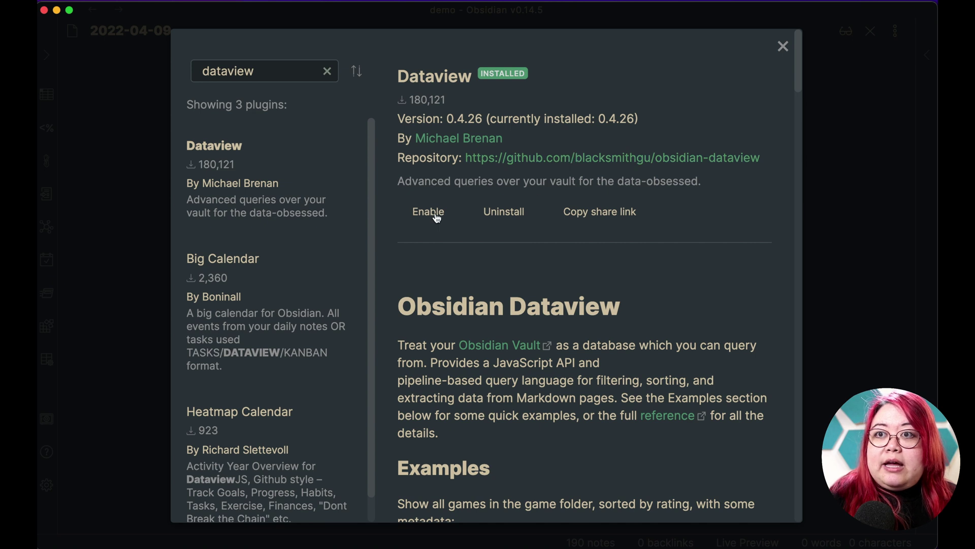
{"action": "left_click", "coordinate": [454, 210]}
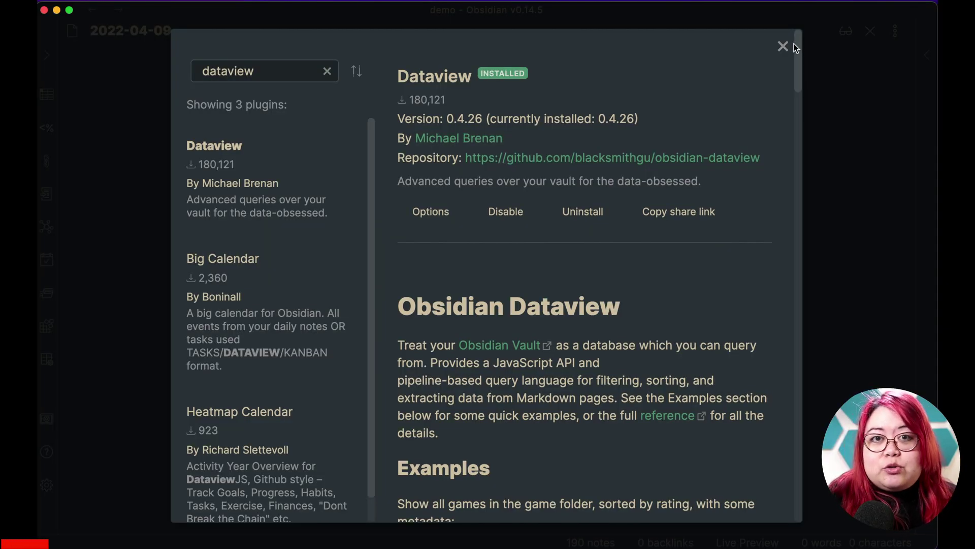
{"action": "left_click", "coordinate": [783, 48]}
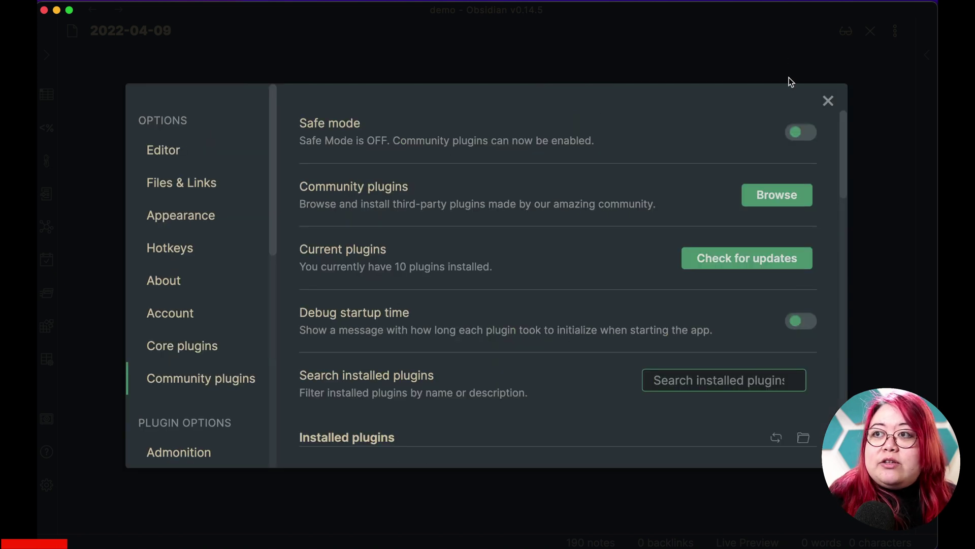
- Close Settings and open the Kieran note through the quick switcher
{"action": "left_click", "coordinate": [827, 101]}
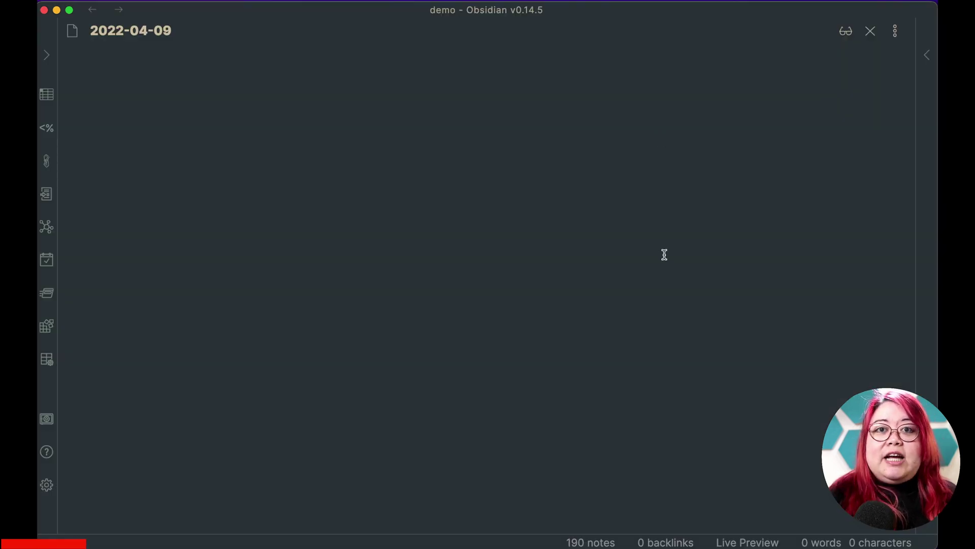
{"action": "key", "text": "super+o"}
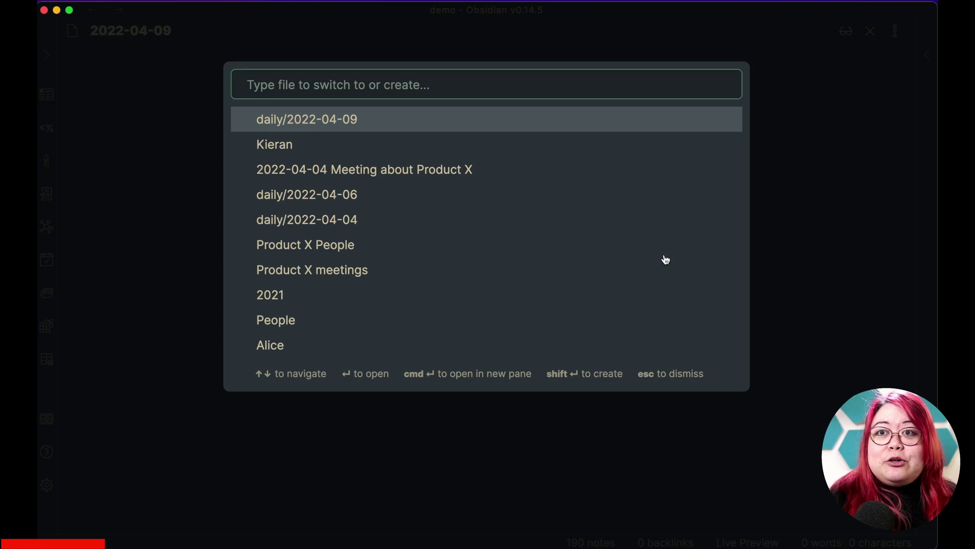
{"action": "type", "text": "ki"}
{"action": "key", "text": "Escape"}
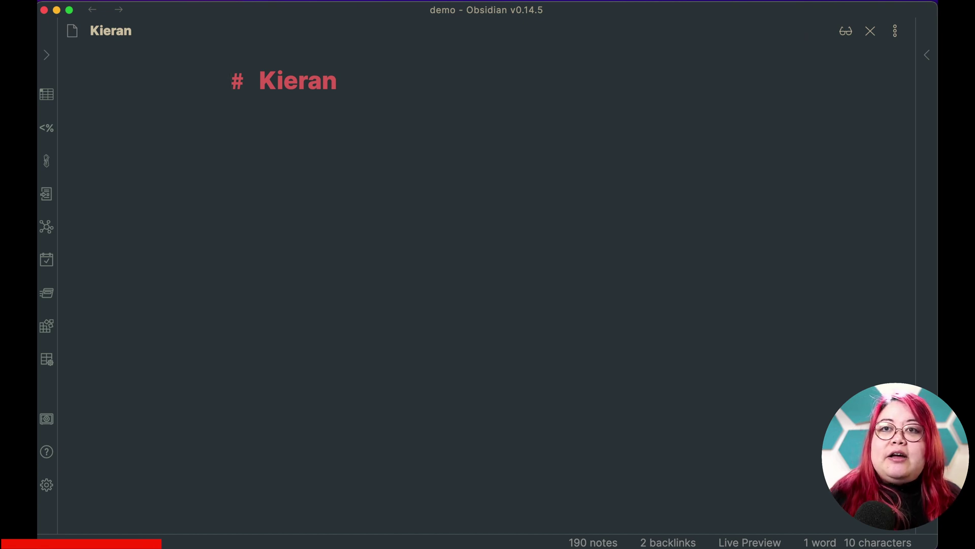
- Add 'type:: person' and 'location:: Singapore' under the heading, with a blank line above it
{"action": "key", "text": "Return"}
{"action": "key", "text": "Return"}
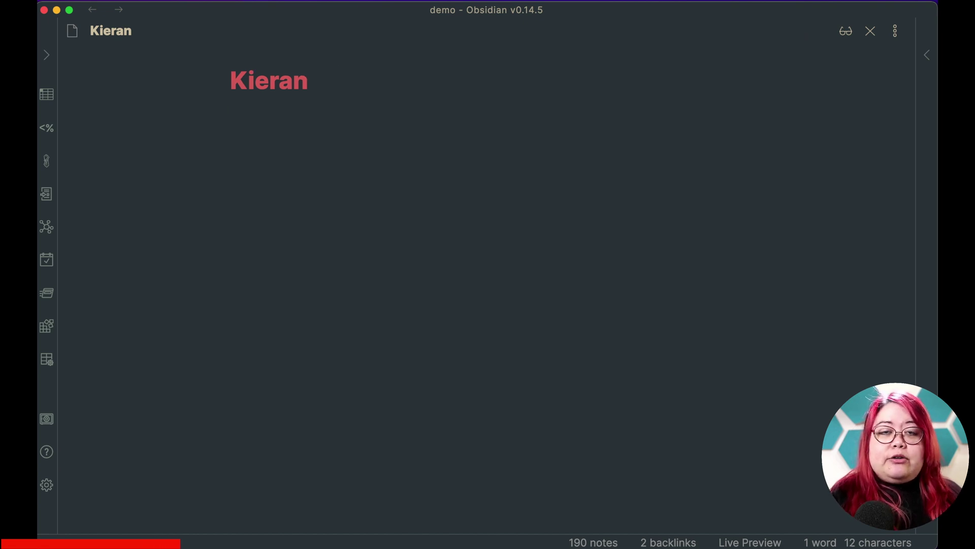
{"action": "type", "text": "type::"}
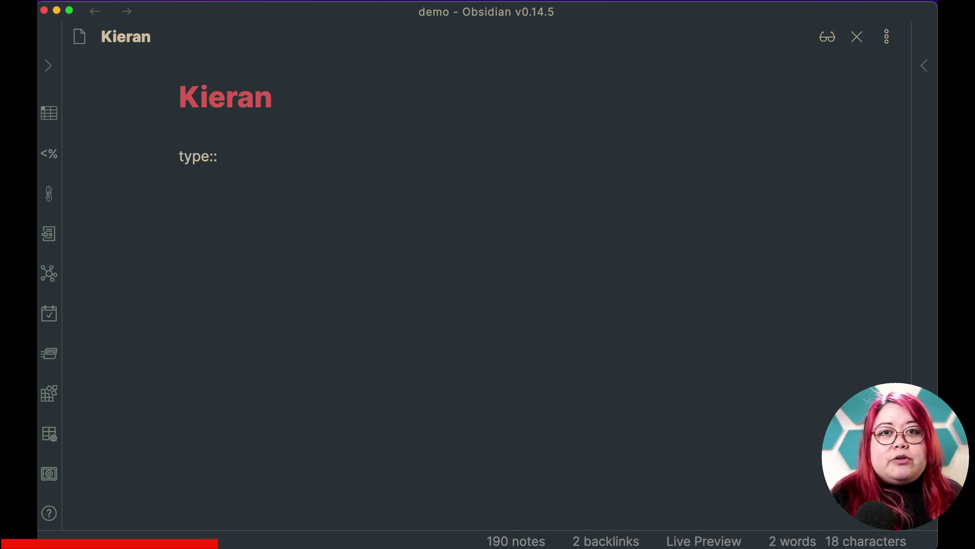
{"action": "type", "text": " person"}
{"action": "key", "text": "Return"}
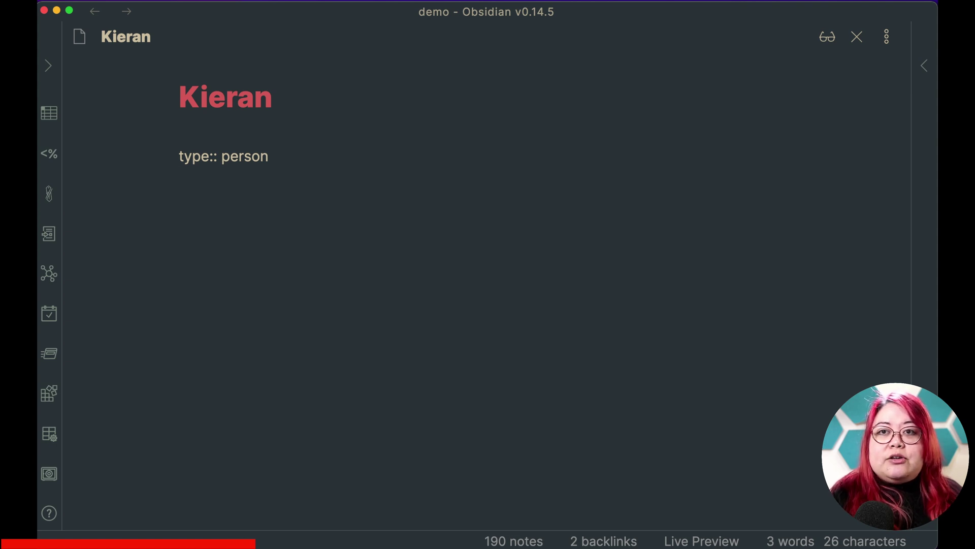
{"action": "type", "text": "location:: ;si"}
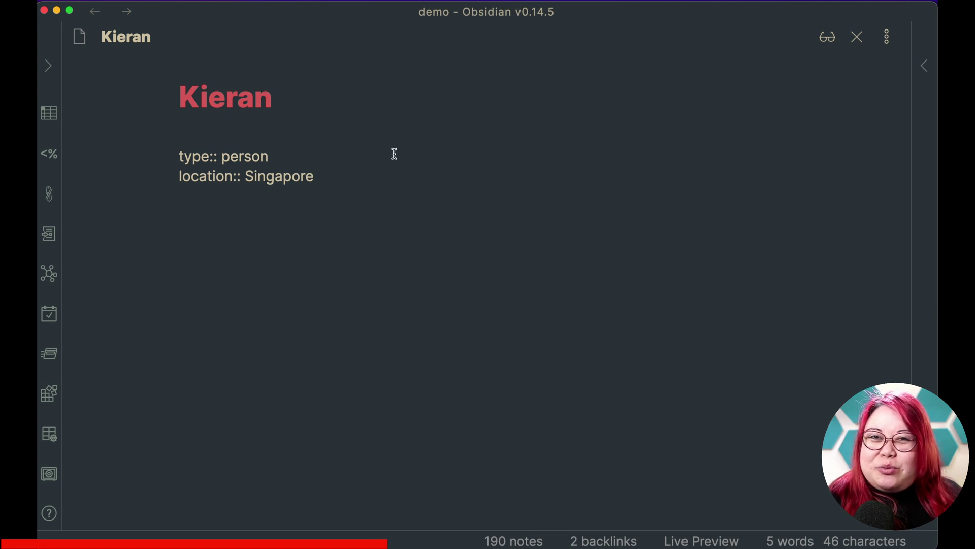
{"action": "key", "text": "Up"}
{"action": "key", "text": "Up"}
{"action": "key", "text": "Return"}
{"action": "key", "text": "Up"}
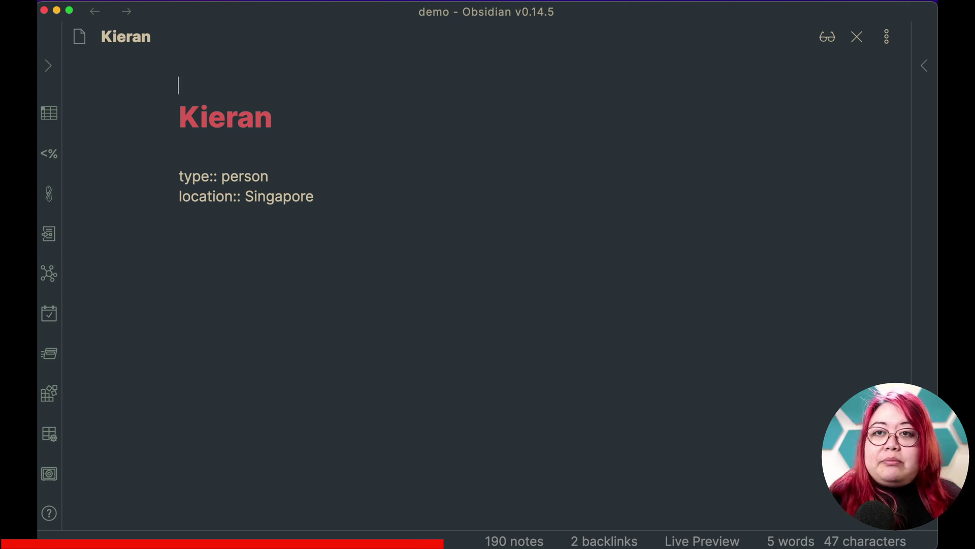
- Add frontmatter with date_met: 2022-04-09, tags: D&D and project: Project X above the heading
{"action": "type", "text": "---"}
{"action": "key", "text": "Return"}
{"action": "key", "text": "Return"}
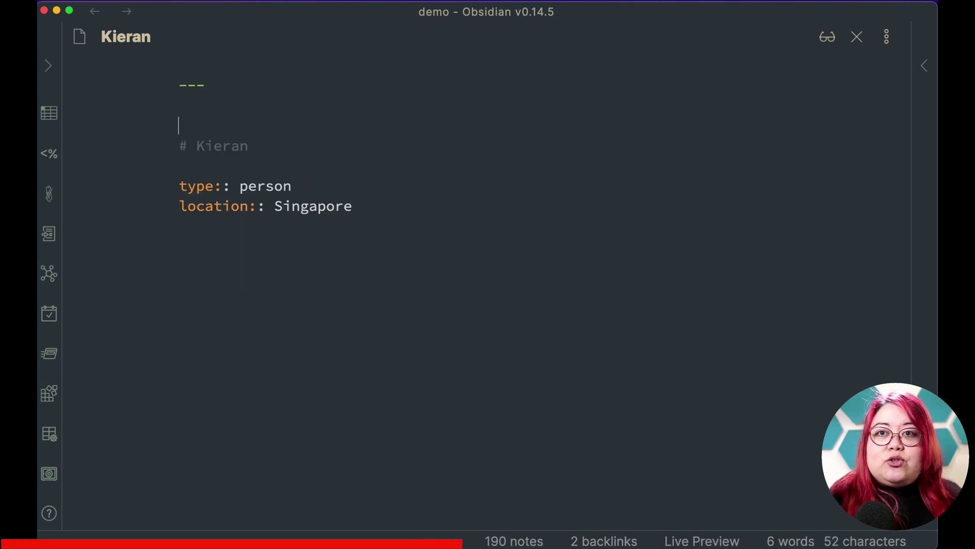
{"action": "type", "text": "---"}
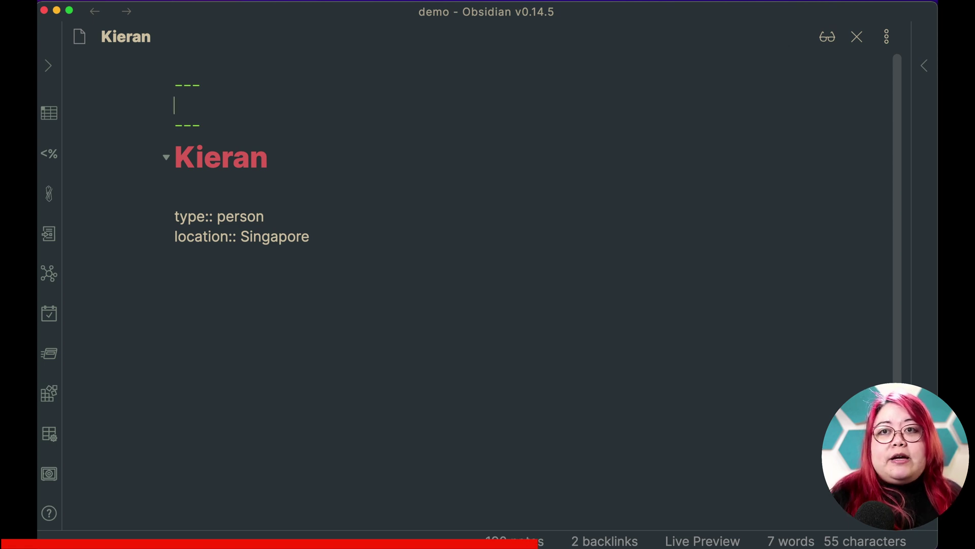
{"action": "type", "text": "date_met: "}
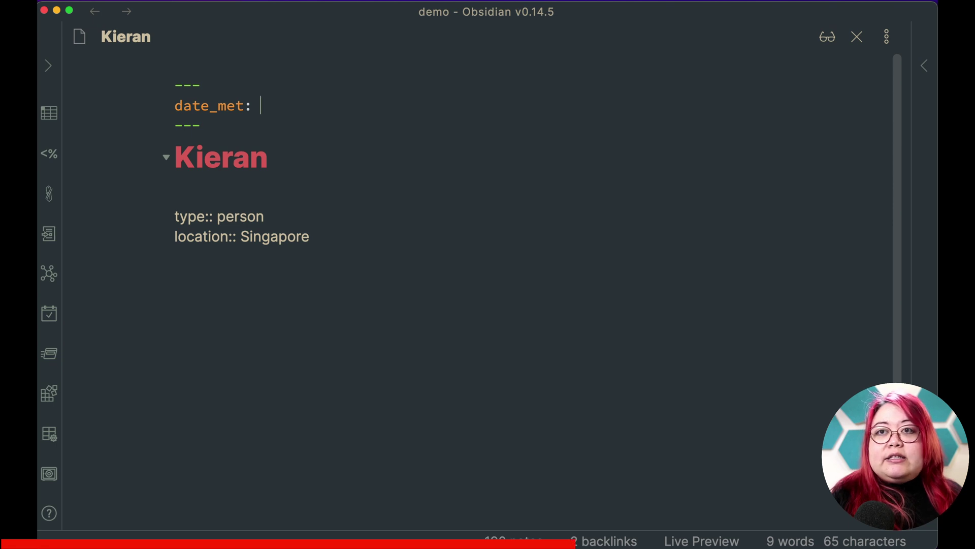
{"action": "type", "text": ";date"}
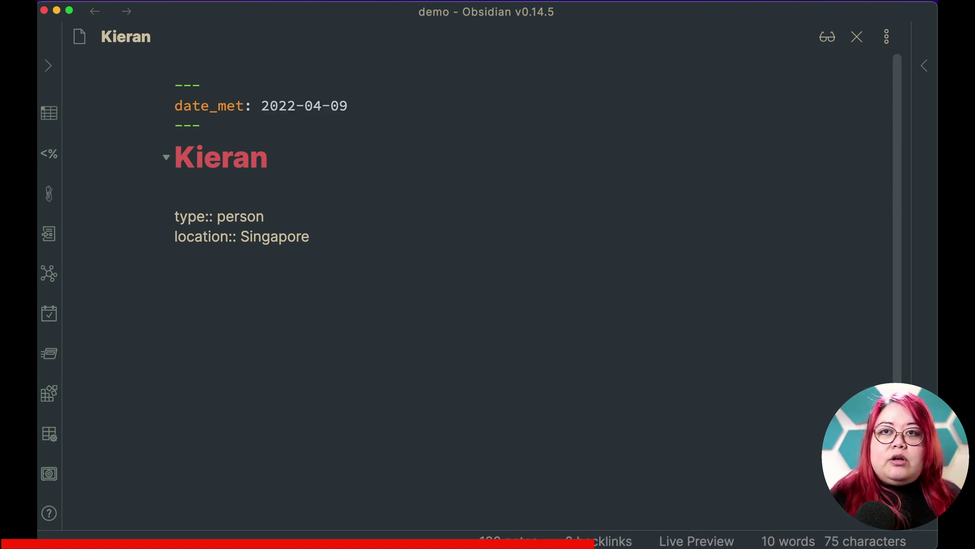
{"action": "key", "text": "Return"}
{"action": "type", "text": "tags: "}
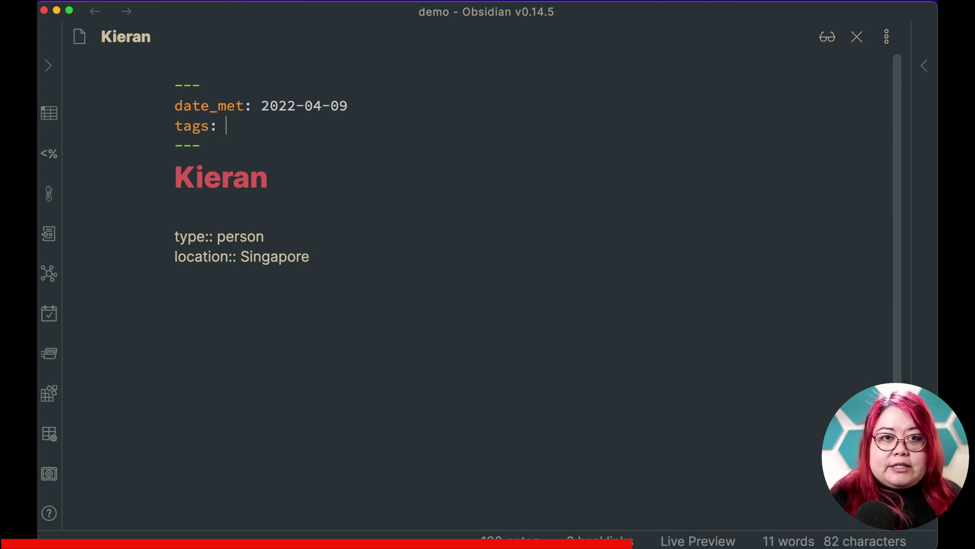
{"action": "type", "text": "D&D"}
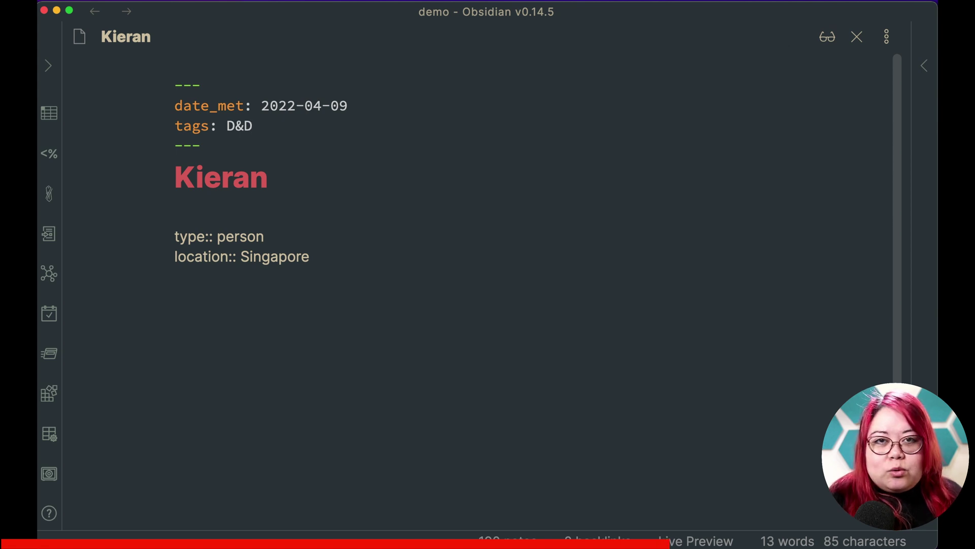
{"action": "key", "text": "Return"}
{"action": "type", "text": "project: "}
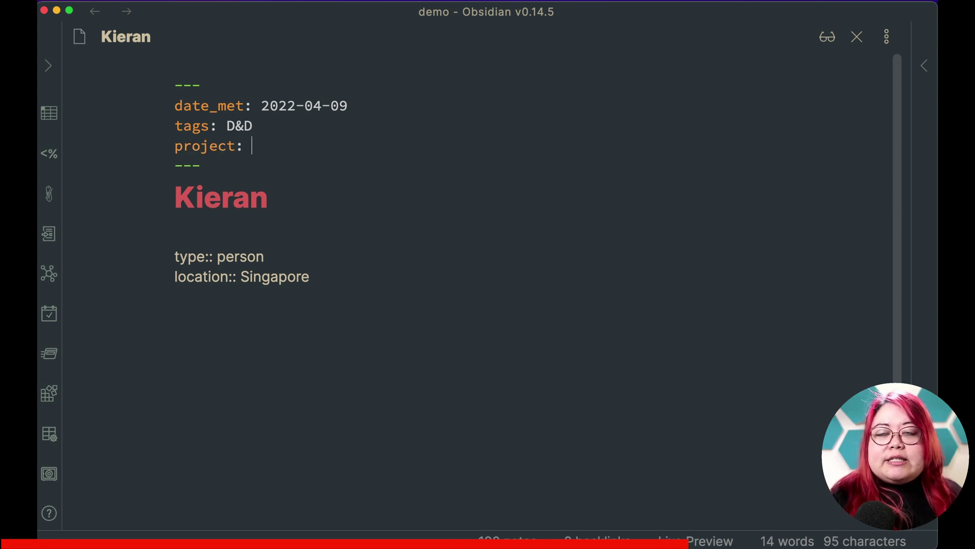
{"action": "type", "text": "Project X"}
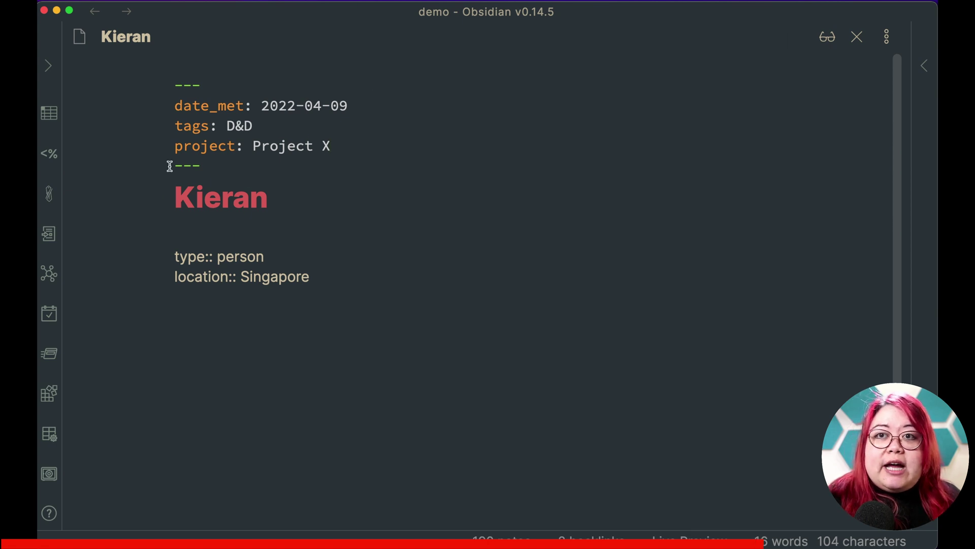
- Finish the Kieran frontmatter and switch the note to reading view
{"action": "left_click", "coordinate": [280, 165]}
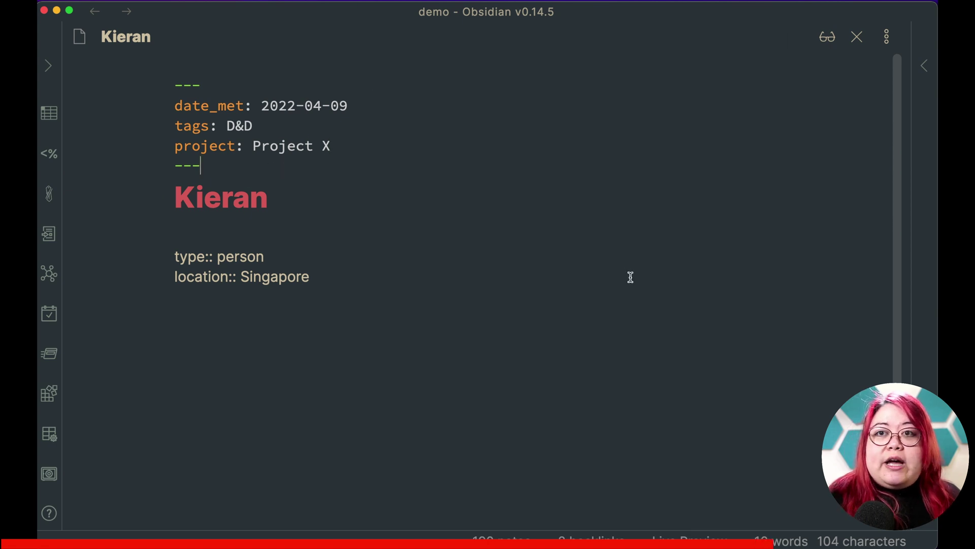
{"action": "left_click", "coordinate": [828, 37]}
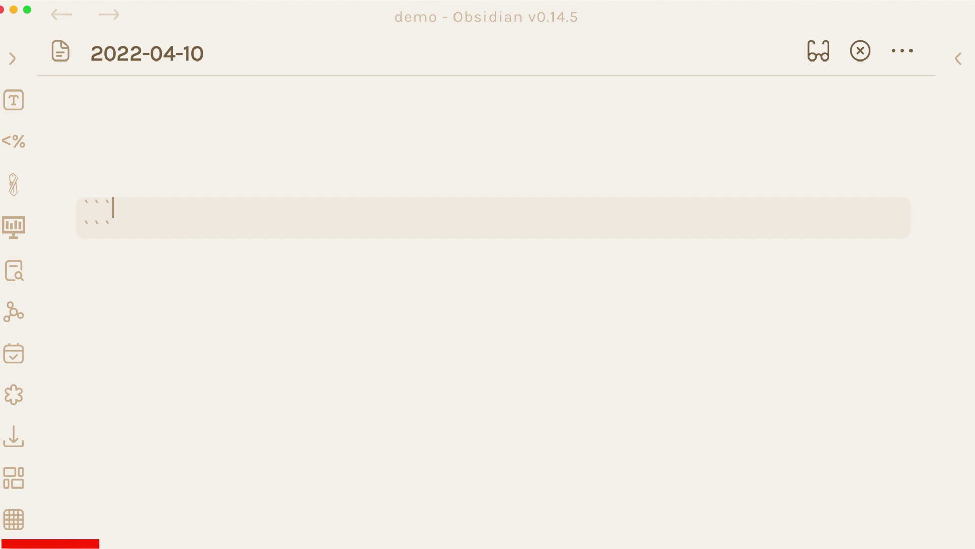
- Make the code block a plain dataview block and start a query line inside it
{"action": "type", "text": "dataview"}
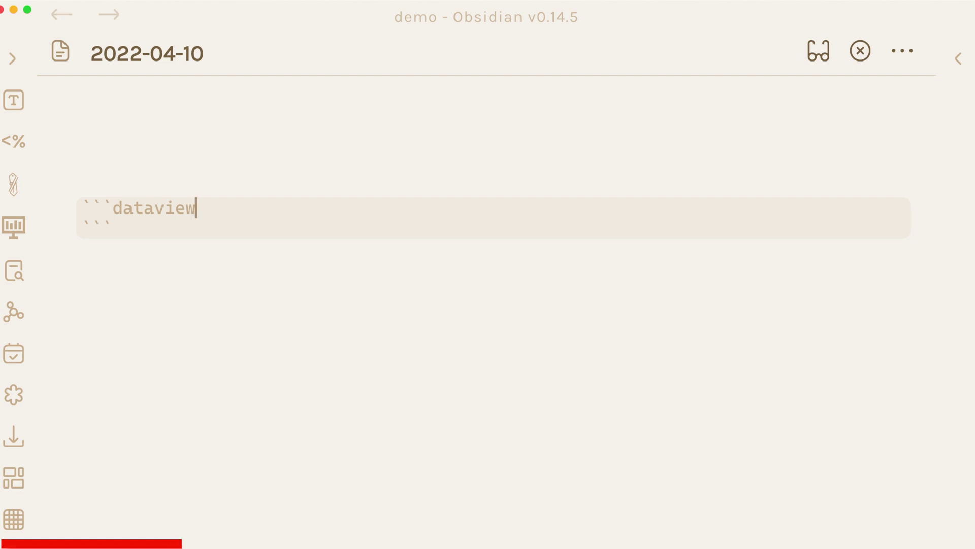
{"action": "type", "text": "js"}
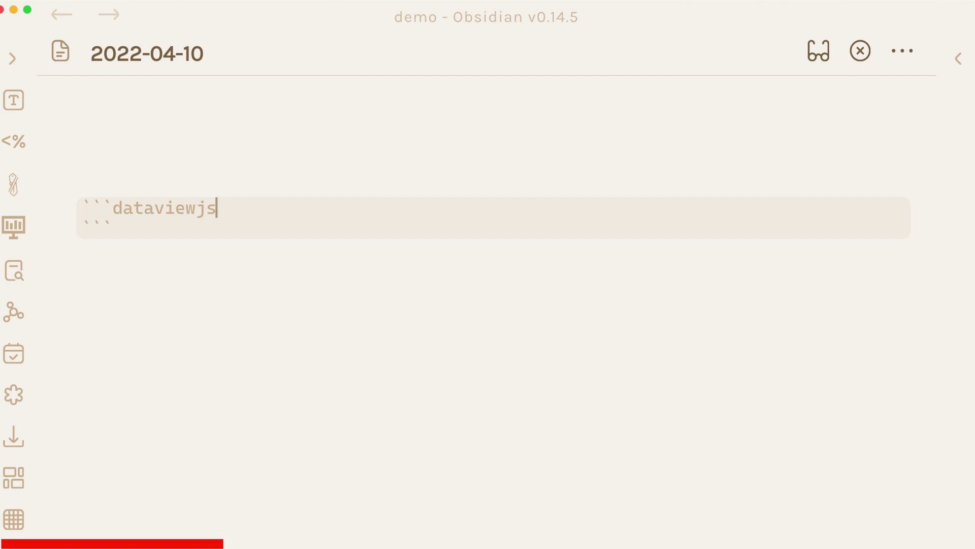
{"action": "key", "text": "BackSpace"}
{"action": "key", "text": "BackSpace"}
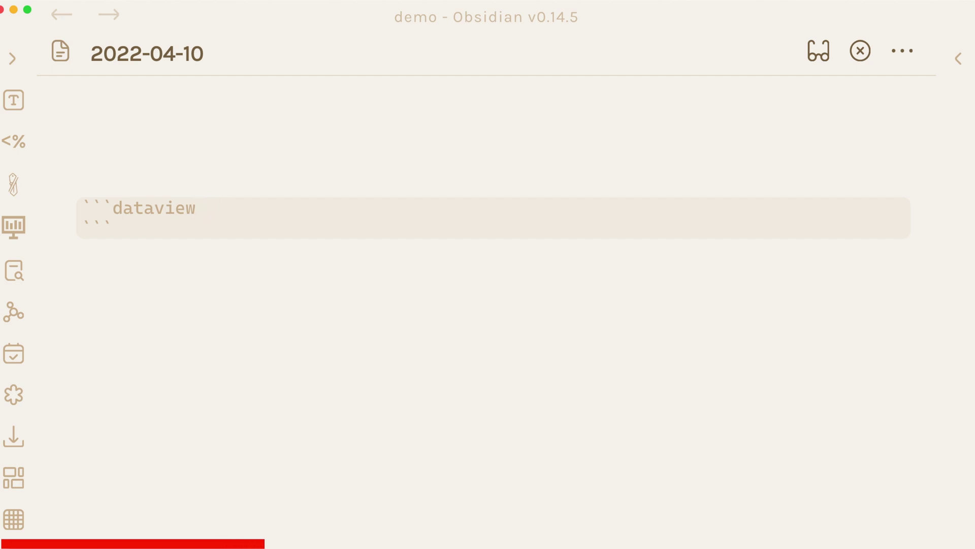
{"action": "key", "text": "Return"}
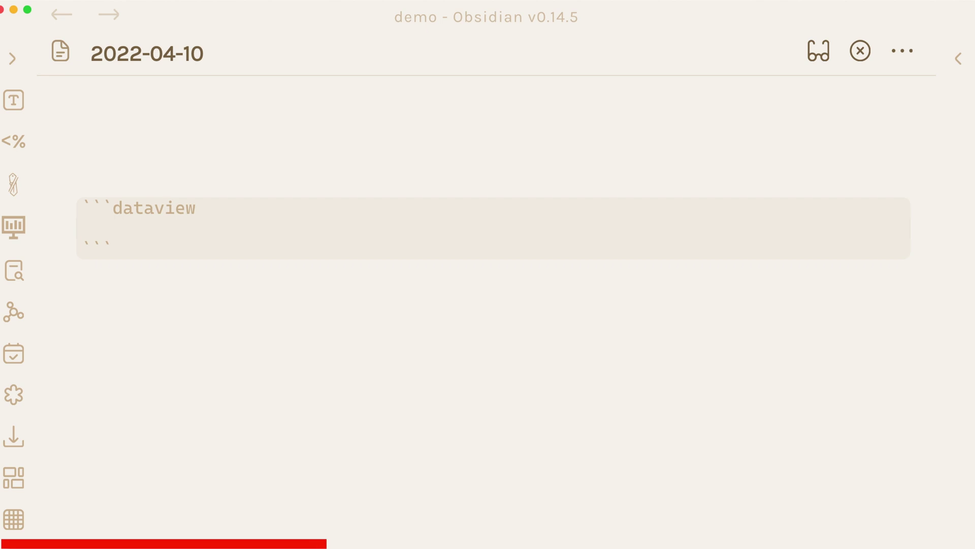
- Try the query types, then write TABLE project FROM "Meetings" with the Meetings folder suggestion
{"action": "type", "text": "LIST"}
{"action": "key", "text": "BackSpace"}
{"action": "key", "text": "BackSpace"}
{"action": "key", "text": "BackSpace"}
{"action": "key", "text": "BackSpace"}
{"action": "type", "text": "TABLE"}
{"action": "key", "text": "BackSpace"}
{"action": "key", "text": "BackSpace"}
{"action": "key", "text": "BackSpace"}
{"action": "key", "text": "BackSpace"}
{"action": "key", "text": "BackSpace"}
{"action": "type", "text": "TASK"}
{"action": "key", "text": "BackSpace"}
{"action": "key", "text": "BackSpace"}
{"action": "key", "text": "BackSpace"}
{"action": "key", "text": "BackSpace"}
{"action": "type", "text": "cALENDAR"}
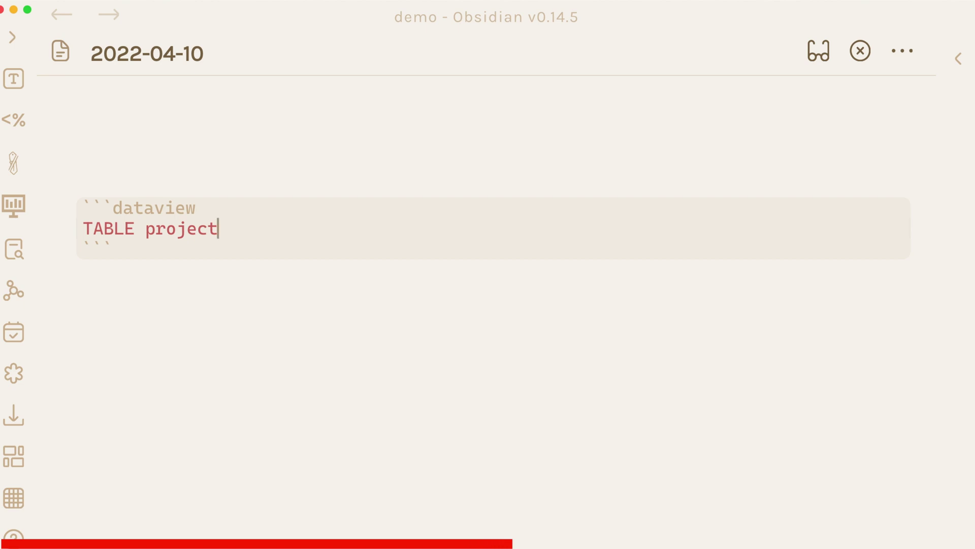
{"action": "type", "text": "FROM"}
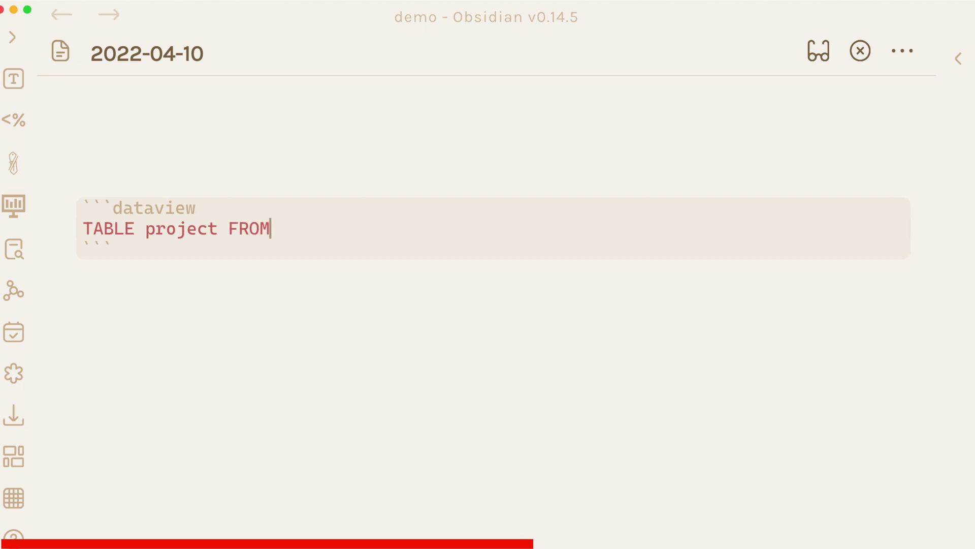
{"action": "type", "text": " \"Meetings"}
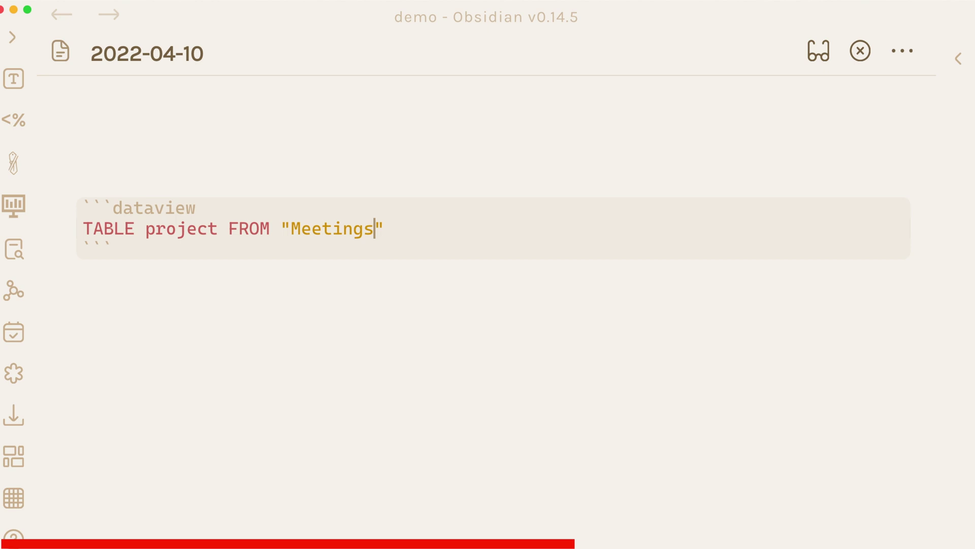
{"action": "type", "text": "#meeting"}
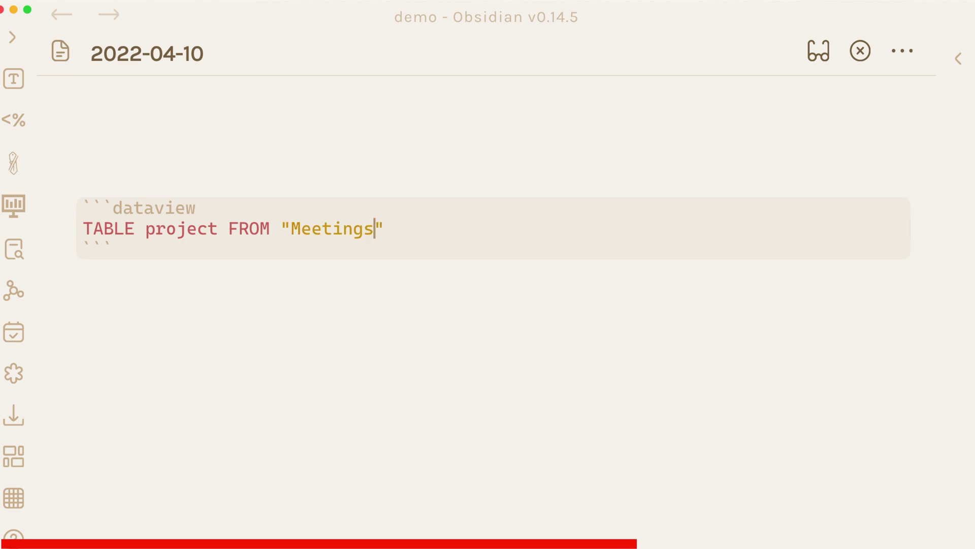
{"action": "key", "text": "Return"}
- Edit the table query with a WHERE filter and SORT file.name ASC, then render it
{"action": "left_click", "coordinate": [81, 181]}
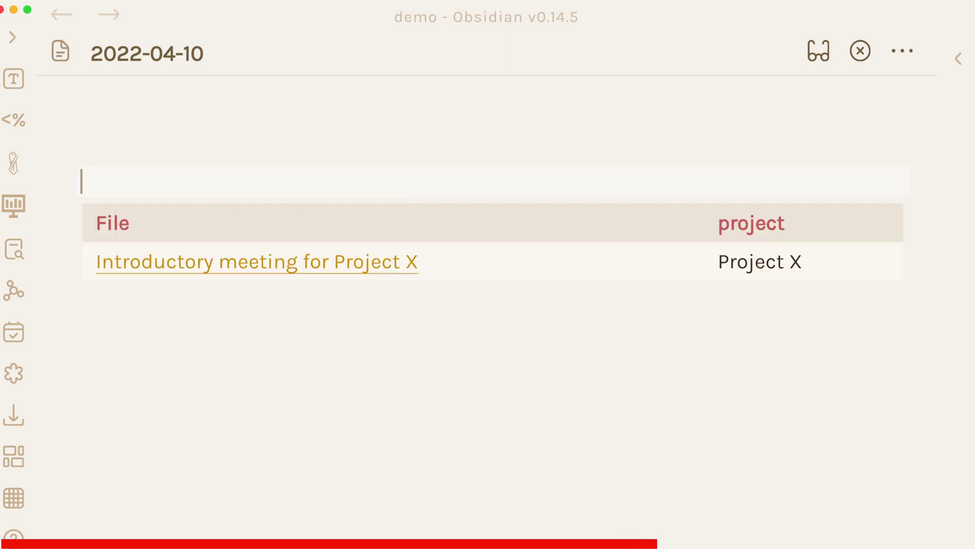
{"action": "key", "text": "Down"}
{"action": "key", "text": "Down"}
{"action": "key", "text": "Down"}
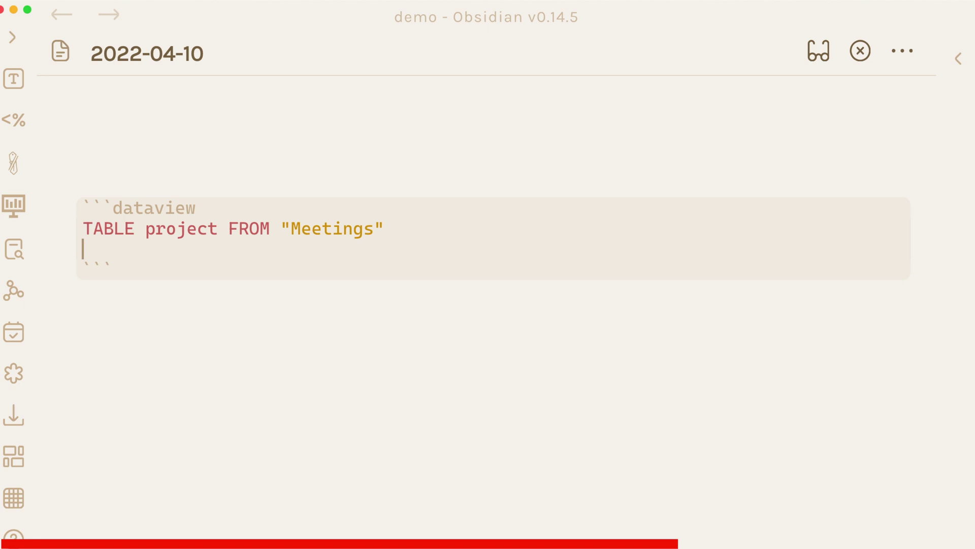
{"action": "type", "text": "WHERE"}
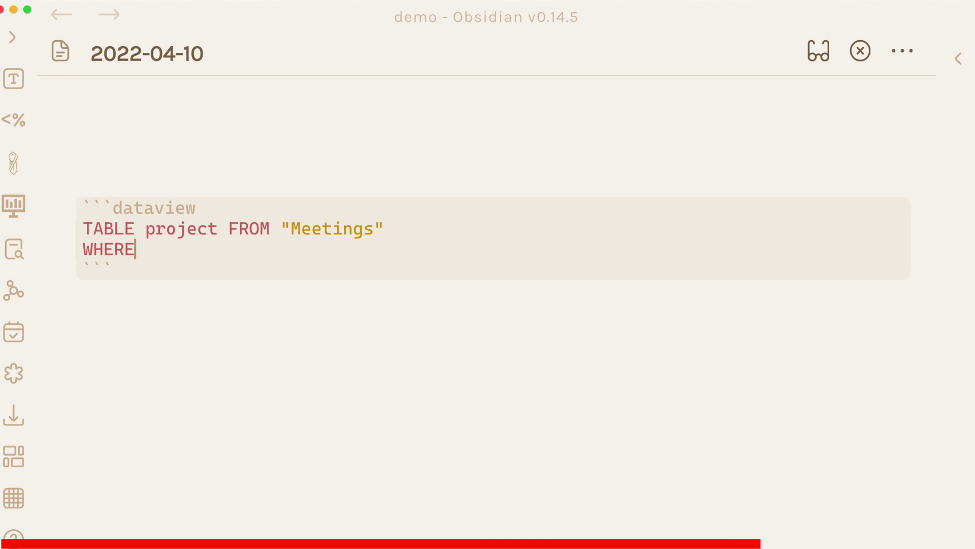
{"action": "type", "text": "project = \"Project X"}
{"action": "key", "text": "BackSpace"}
{"action": "key", "text": "BackSpace"}
{"action": "key", "text": "BackSpace"}
{"action": "key", "text": "BackSpace"}
{"action": "key", "text": "BackSpace"}
{"action": "key", "text": "BackSpace"}
{"action": "key", "text": "BackSpace"}
{"action": "key", "text": "BackSpace"}
{"action": "key", "text": "BackSpace"}
{"action": "key", "text": "BackSpace"}
{"action": "key", "text": "BackSpace"}
{"action": "key", "text": "BackSpace"}
{"action": "key", "text": "BackSpace"}
{"action": "key", "text": "BackSpace"}
{"action": "key", "text": "BackSpace"}
{"action": "key", "text": "BackSpace"}
{"action": "key", "text": "BackSpace"}
{"action": "key", "text": "BackSpace"}
{"action": "key", "text": "BackSpace"}
{"action": "key", "text": "BackSpace"}
{"action": "type", "text": "contains(summary,\"Alice"}
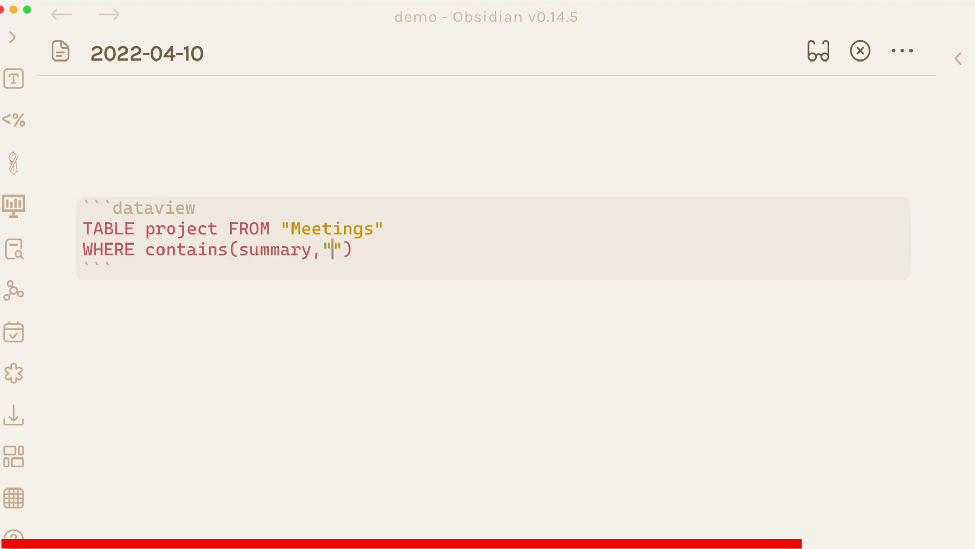
{"action": "key", "text": "Up"}
{"action": "key", "text": "Up"}
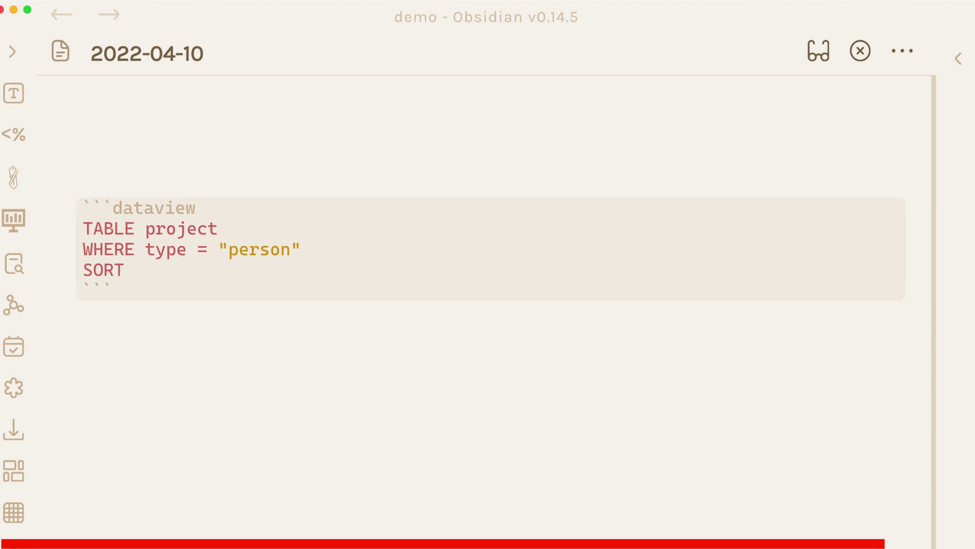
{"action": "type", "text": "file.name ASC"}
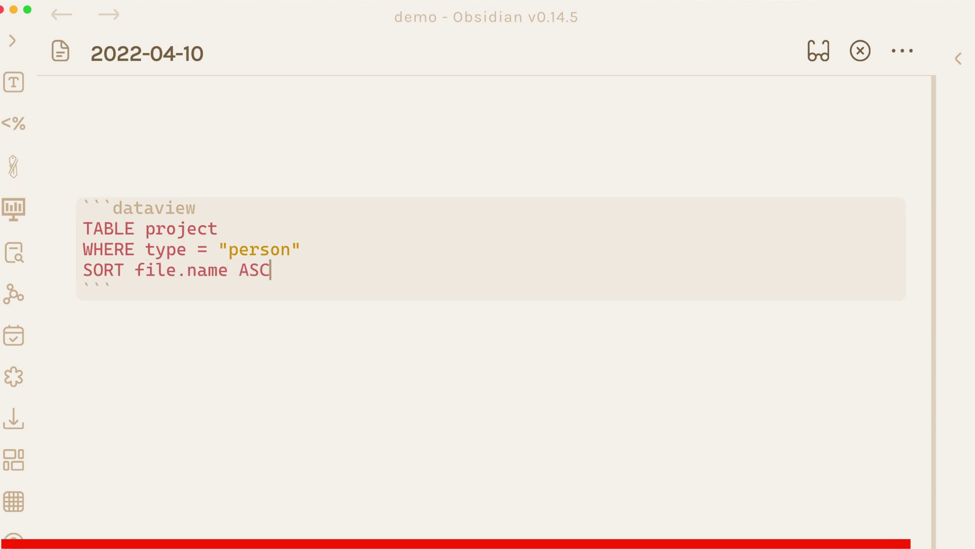
{"action": "key", "text": "Down"}
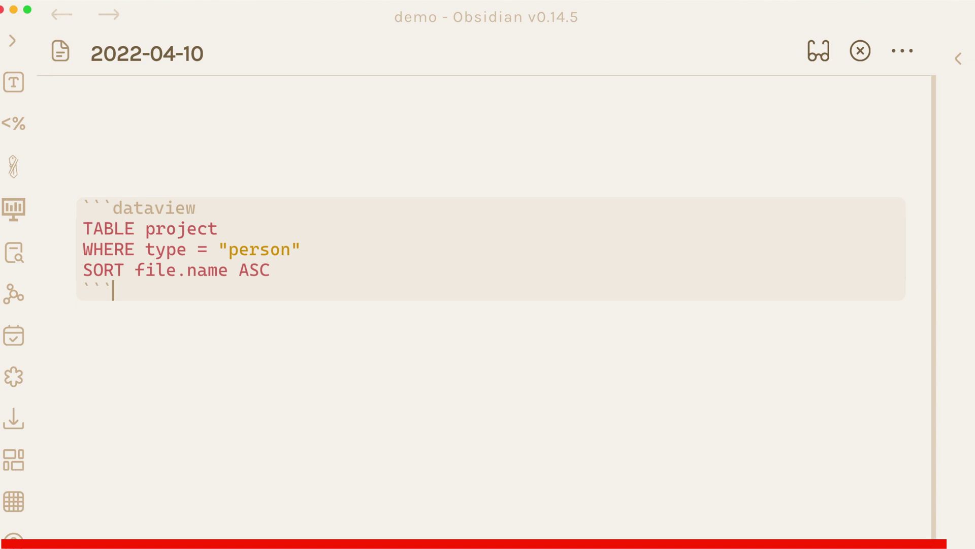
{"action": "key", "text": "Down"}
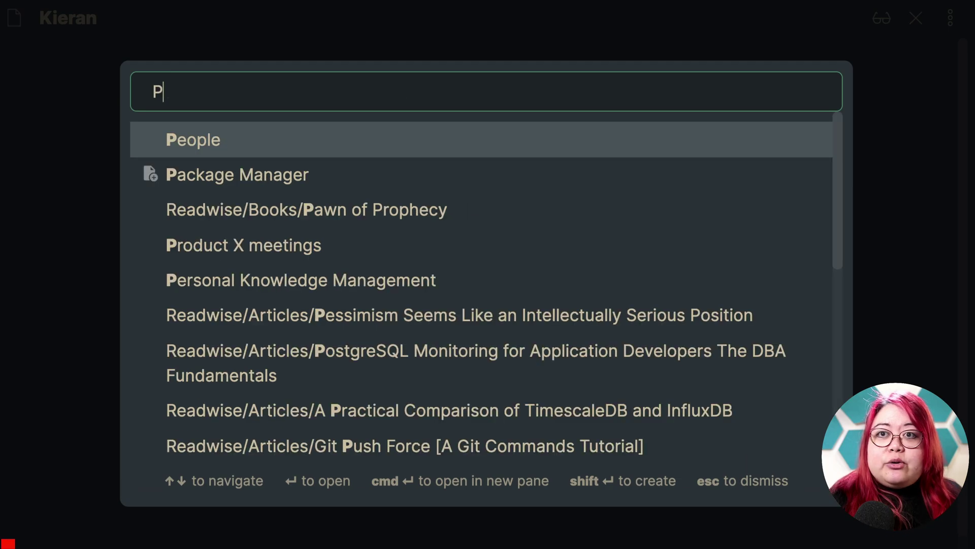
- Create a Project X note in a new pane and title it '# Project X'
{"action": "key", "text": "BackSpace"}
{"action": "type", "text": "roject X"}
{"action": "key", "text": "super+Return"}
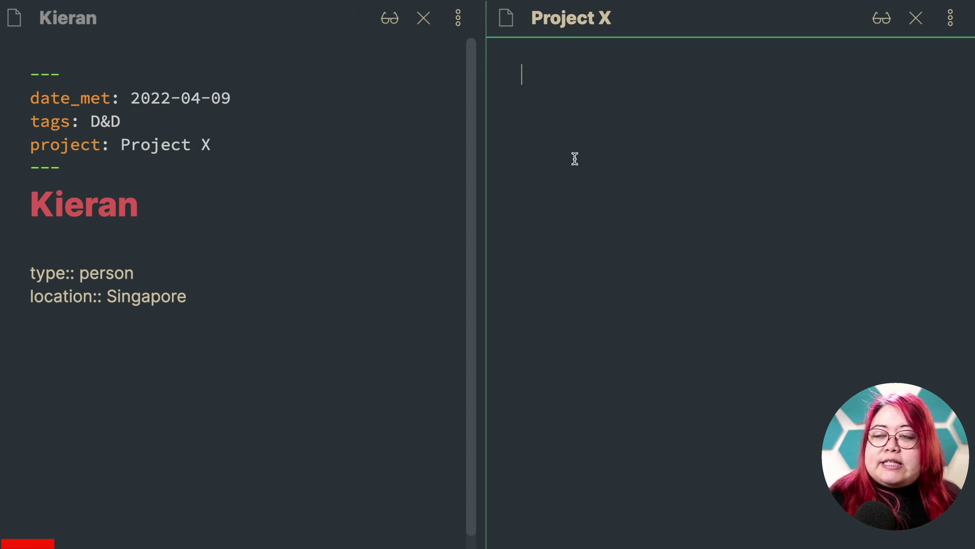
{"action": "type", "text": "# Project X"}
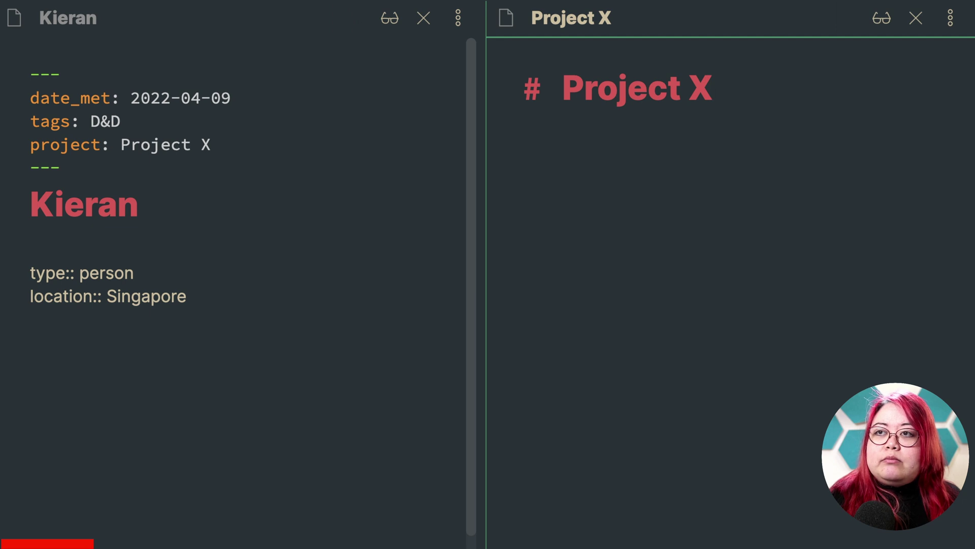
- Add a '## People' heading and a dataview block containing LIST location
{"action": "key", "text": "Return"}
{"action": "key", "text": "Return"}
{"action": "type", "text": "##"}
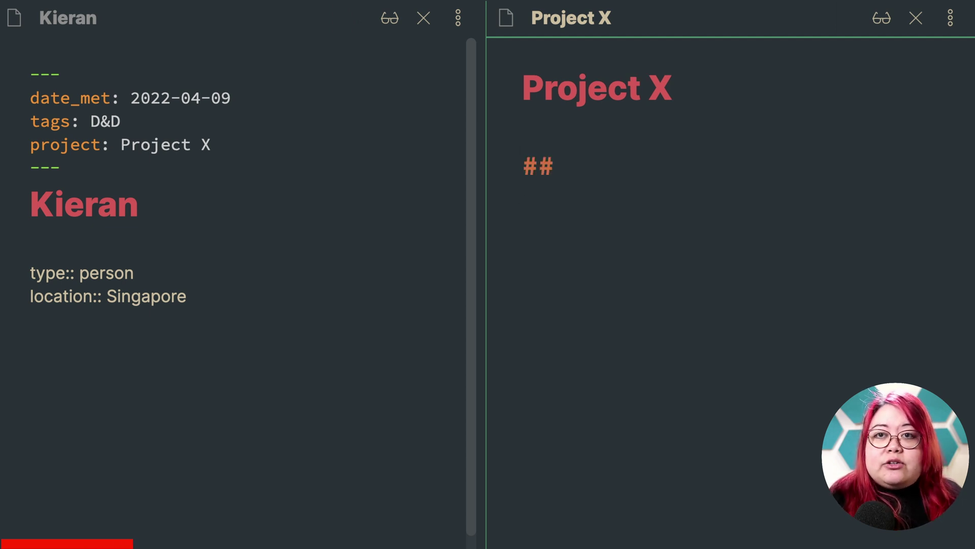
{"action": "type", "text": " People"}
{"action": "key", "text": "Return"}
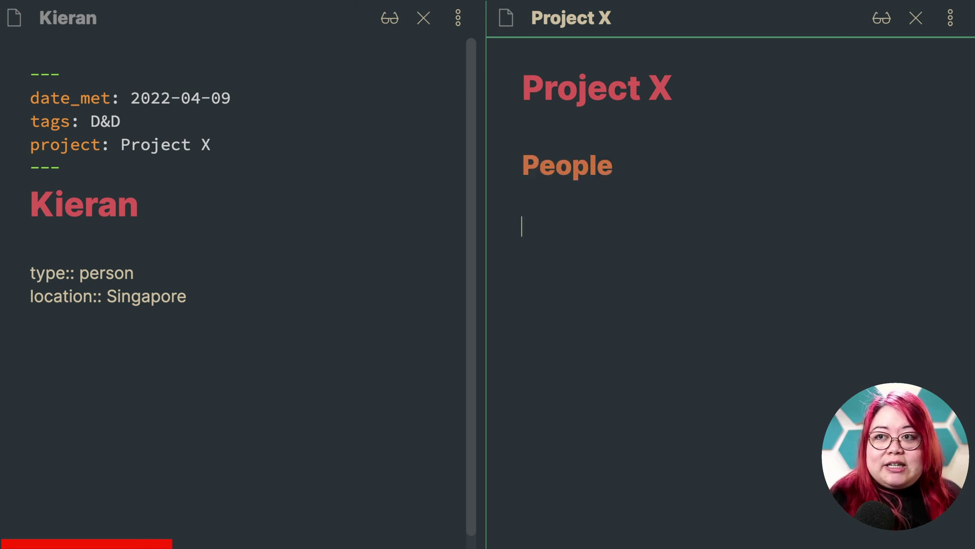
{"action": "type", "text": "``"}
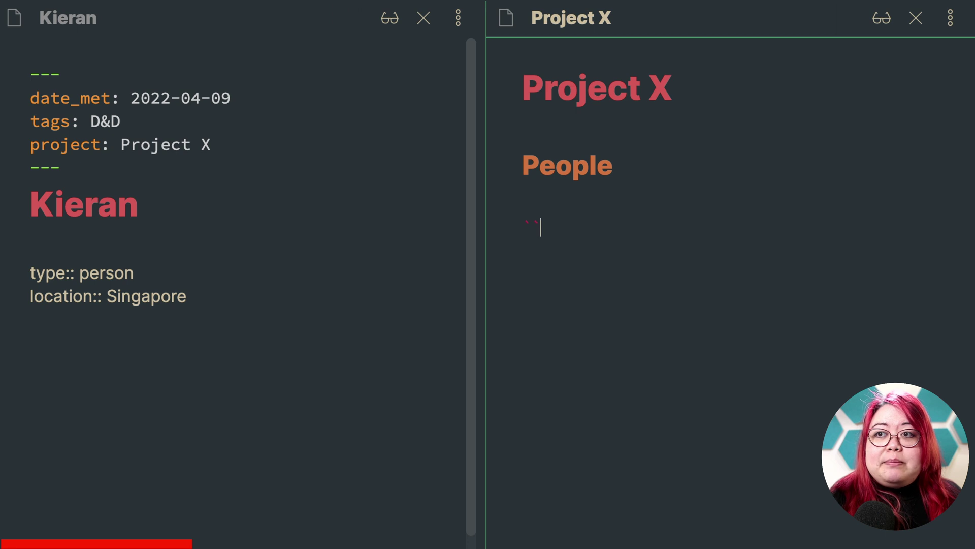
{"action": "type", "text": "`dataview "}
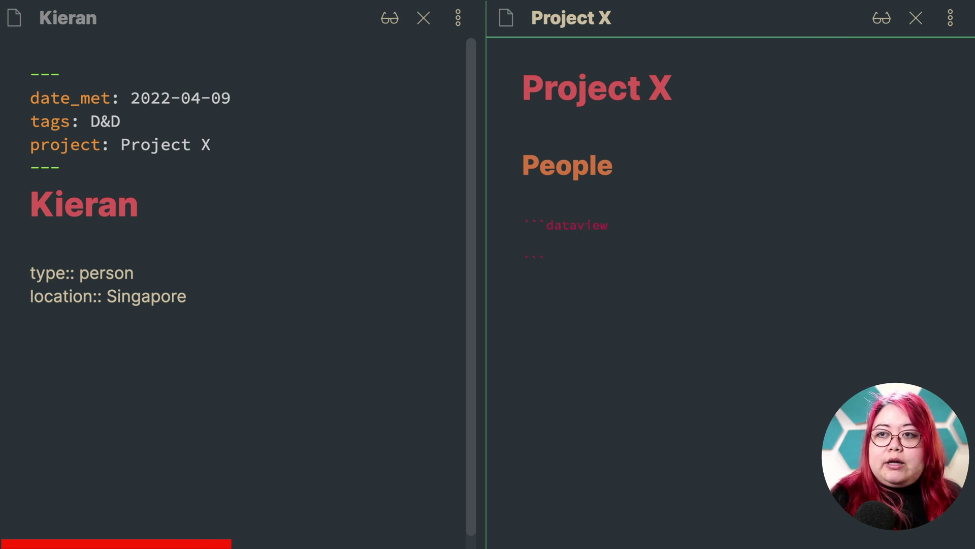
{"action": "type", "text": "LIST"}
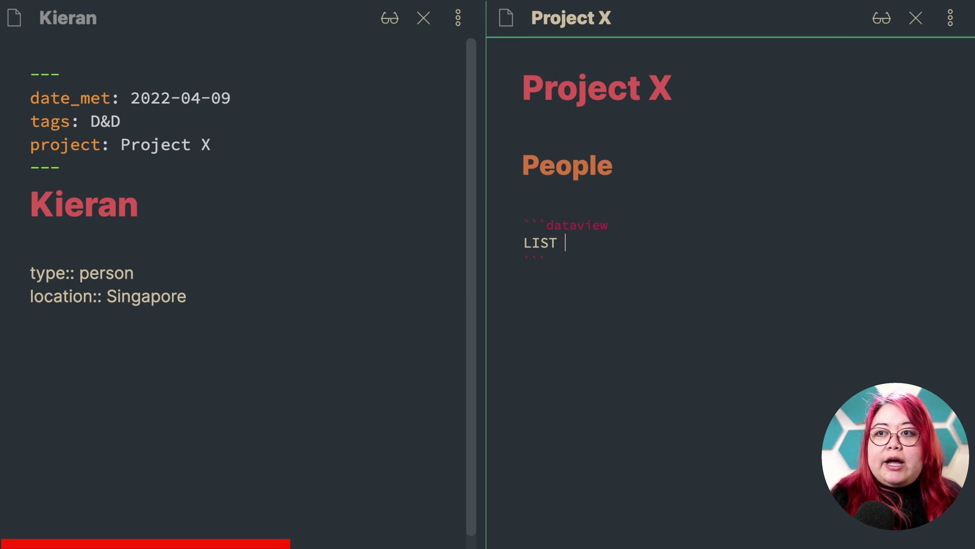
{"action": "type", "text": " location"}
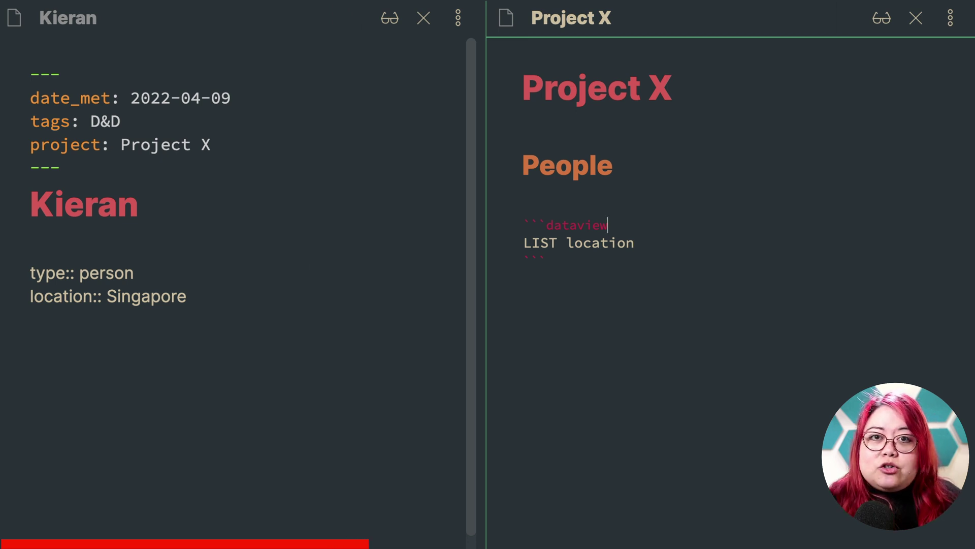
- Review the rendered location list, with Kieran showing Singapore, then return to the query source
{"action": "key", "text": "Up"}
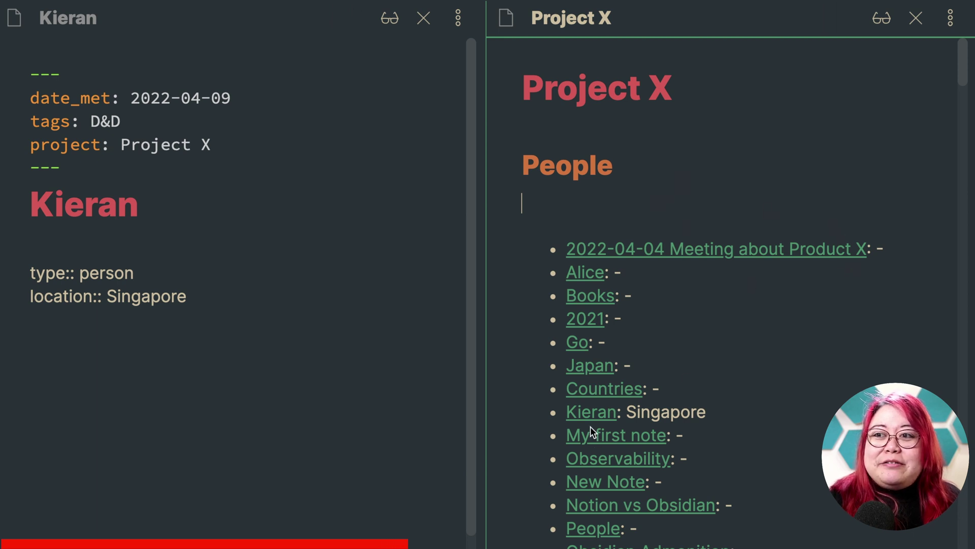
{"action": "scroll", "coordinate": [851, 227], "scroll_direction": "down", "scroll_amount": 10}
{"action": "mouse_move", "coordinate": [711, 217]}
{"action": "scroll", "coordinate": [943, 144], "scroll_direction": "up", "scroll_amount": 5}
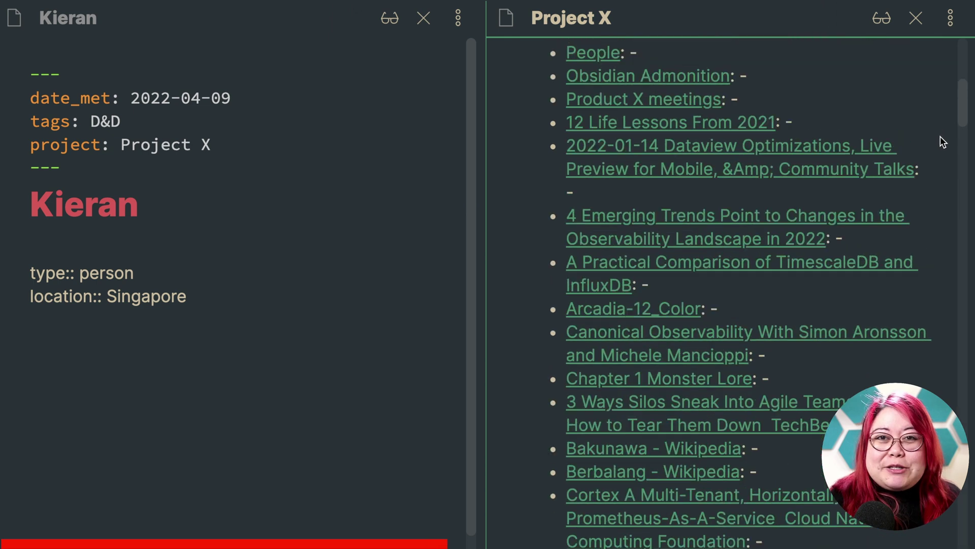
{"action": "scroll", "coordinate": [942, 144], "scroll_direction": "up", "scroll_amount": 5}
{"action": "key", "text": "Down"}
{"action": "key", "text": "Down"}
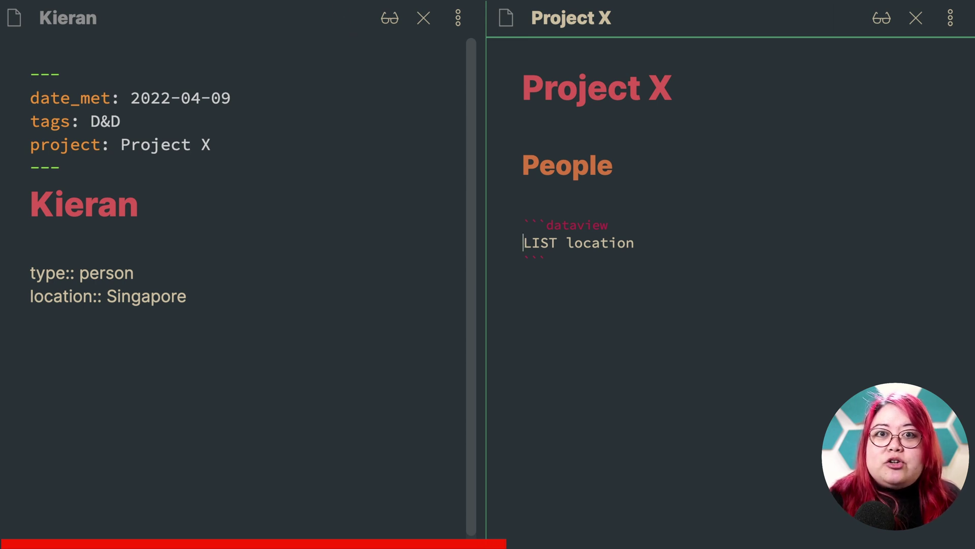
- Filter the People list with WHERE type = "person" and render it
{"action": "key", "text": "Return"}
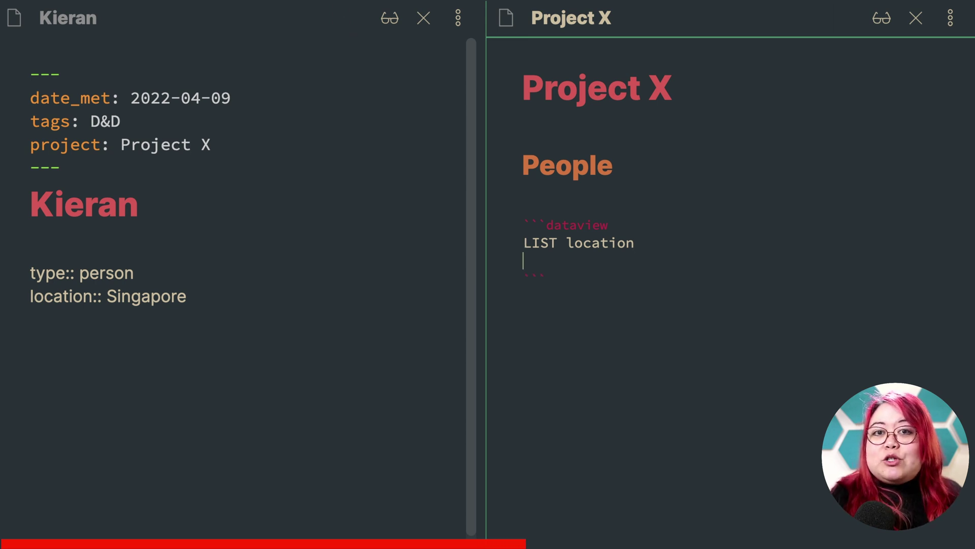
{"action": "type", "text": "WHERE"}
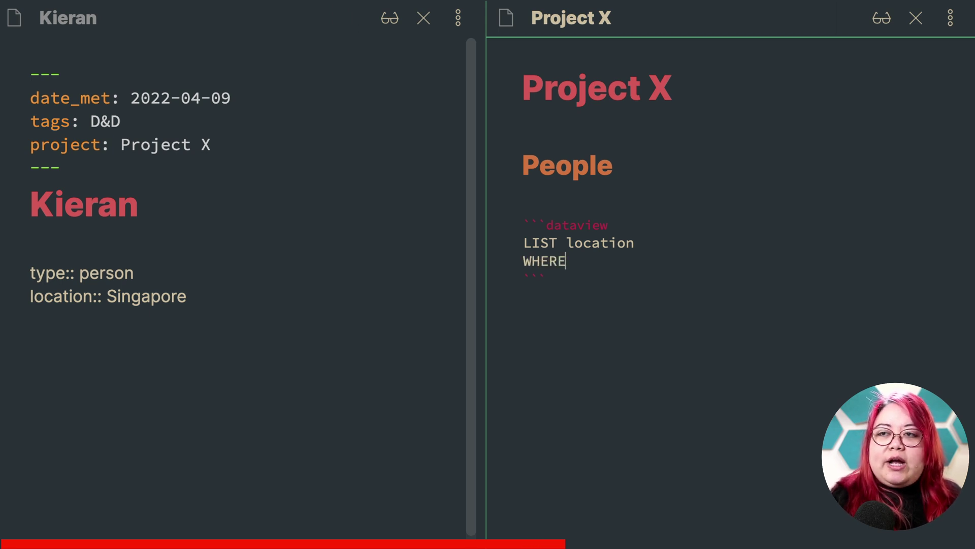
{"action": "type", "text": " type"}
{"action": "type", "text": " = \"person"}
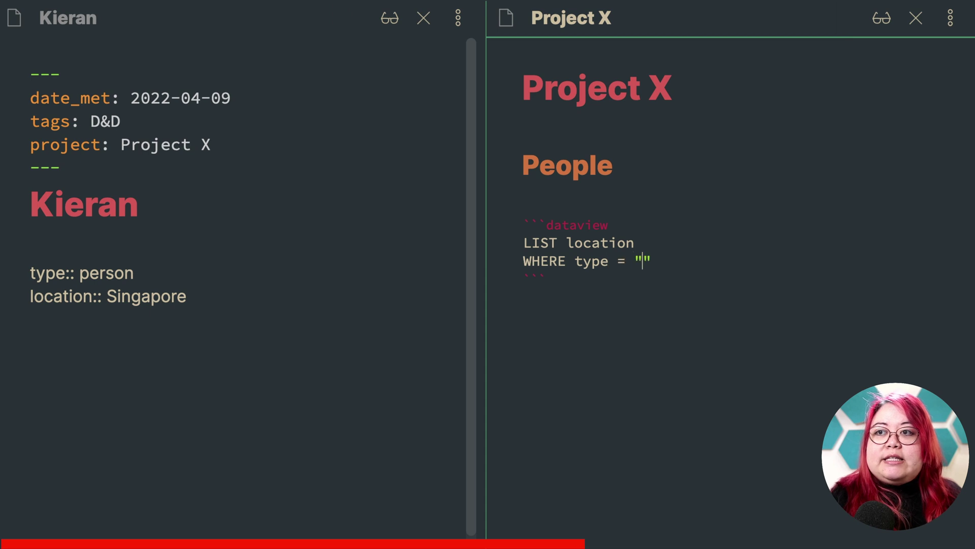
{"action": "key", "text": "Up"}
{"action": "key", "text": "Up"}
{"action": "key", "text": "Up"}
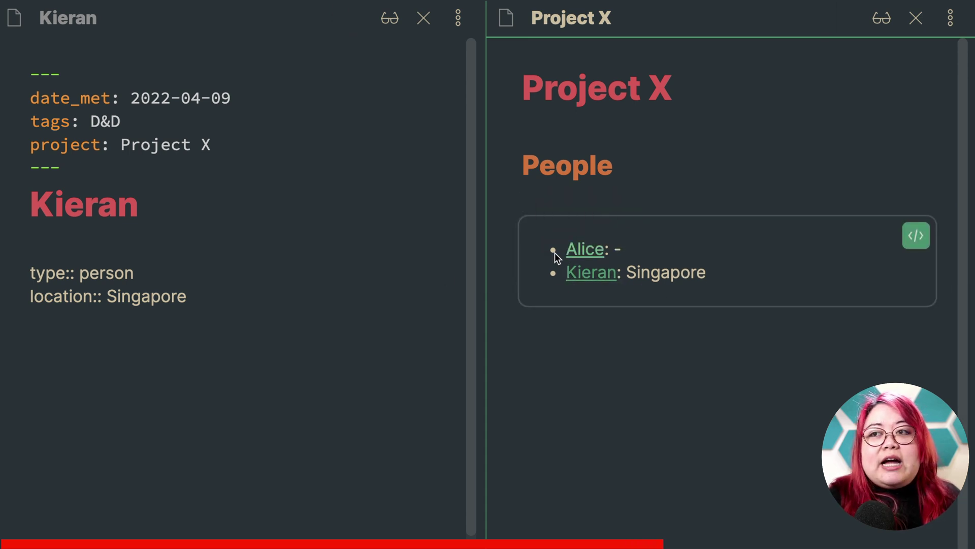
- Open a person note in a new pane and compare Alice's frontmatter with Kieran's type:: person field
{"action": "left_click", "coordinate": [587, 252], "text": "ctrl"}
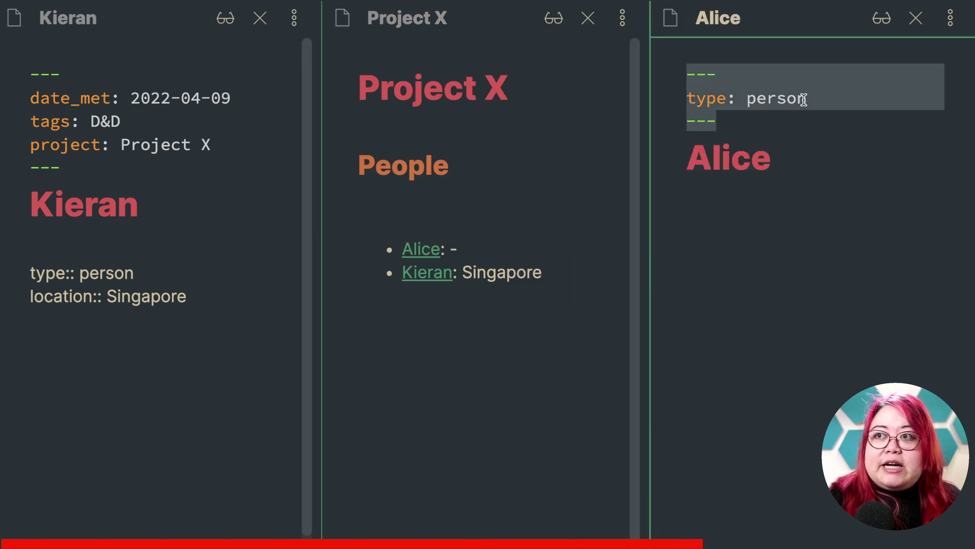
{"action": "left_click", "coordinate": [817, 120]}
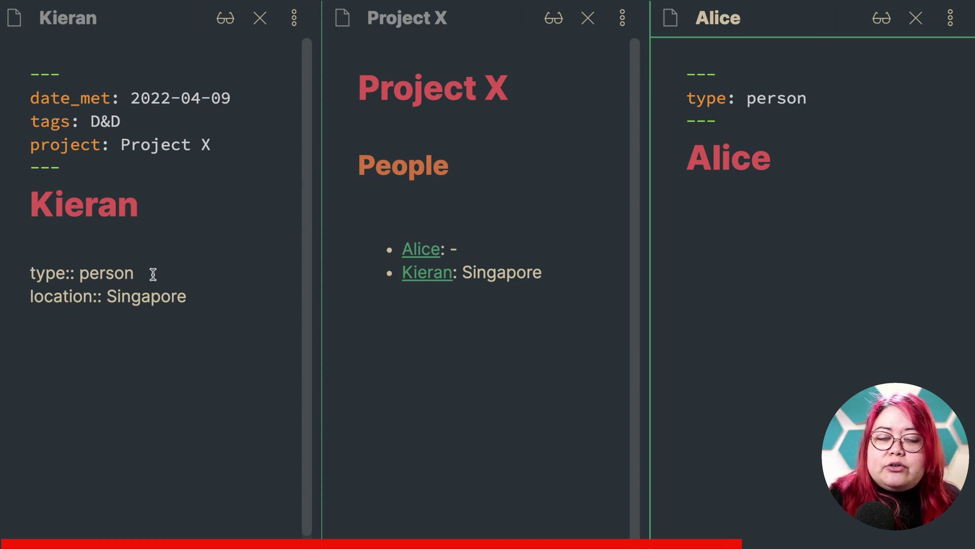
{"action": "left_click_drag", "start_coordinate": [153, 272], "coordinate": [24, 274]}
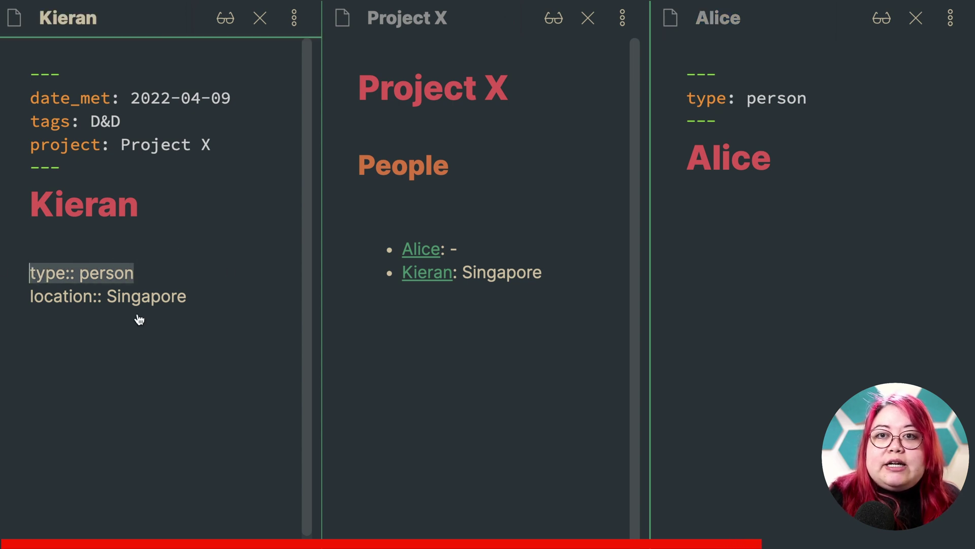
{"action": "left_click", "coordinate": [812, 123]}
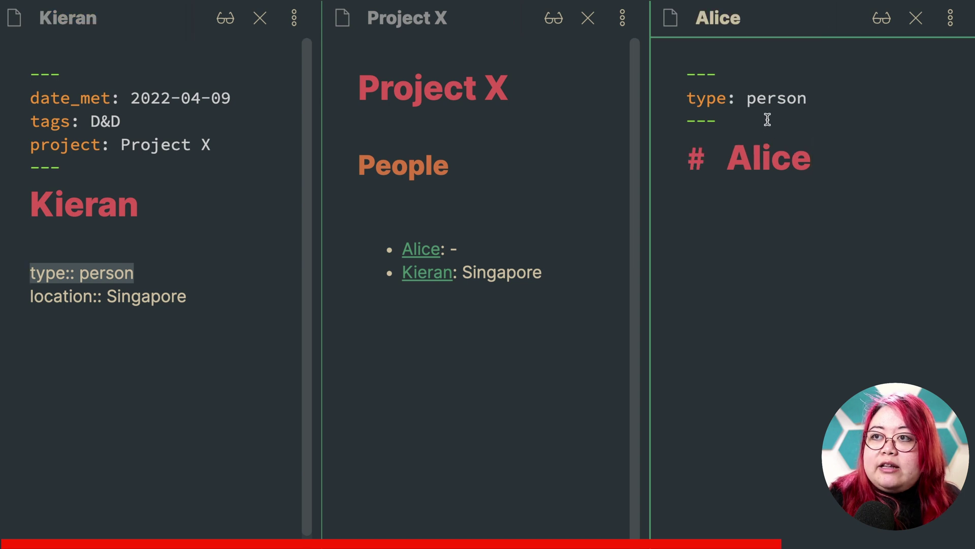
{"action": "left_click_drag", "start_coordinate": [772, 124], "coordinate": [682, 61]}
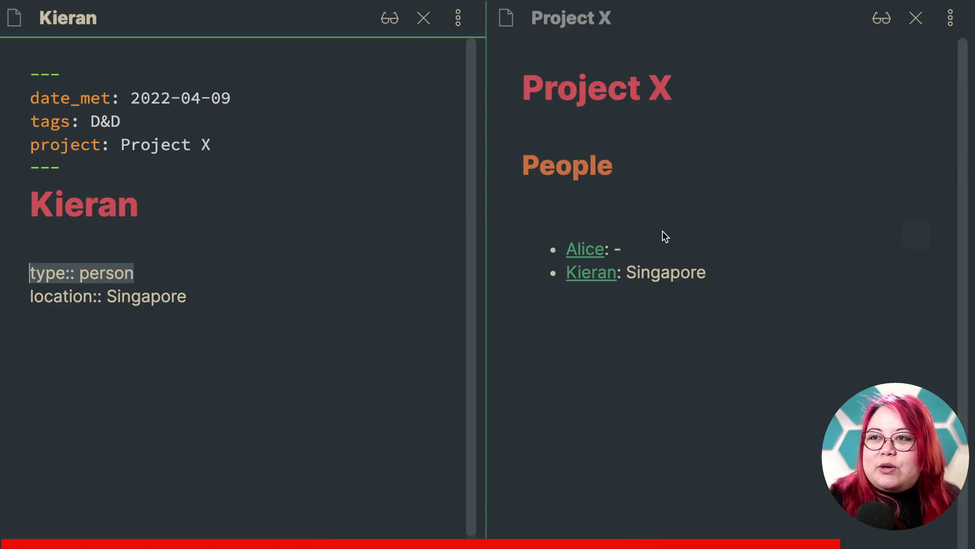
- Append 'and project = "Project X"' to the WHERE line so only Kieran: Singapore is listed
{"action": "key", "text": "Down"}
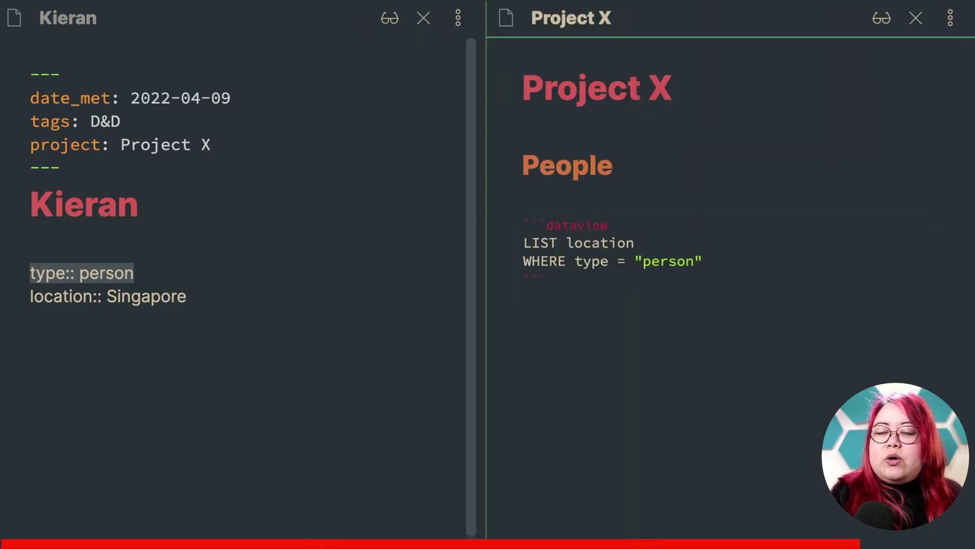
{"action": "type", "text": "and projec"}
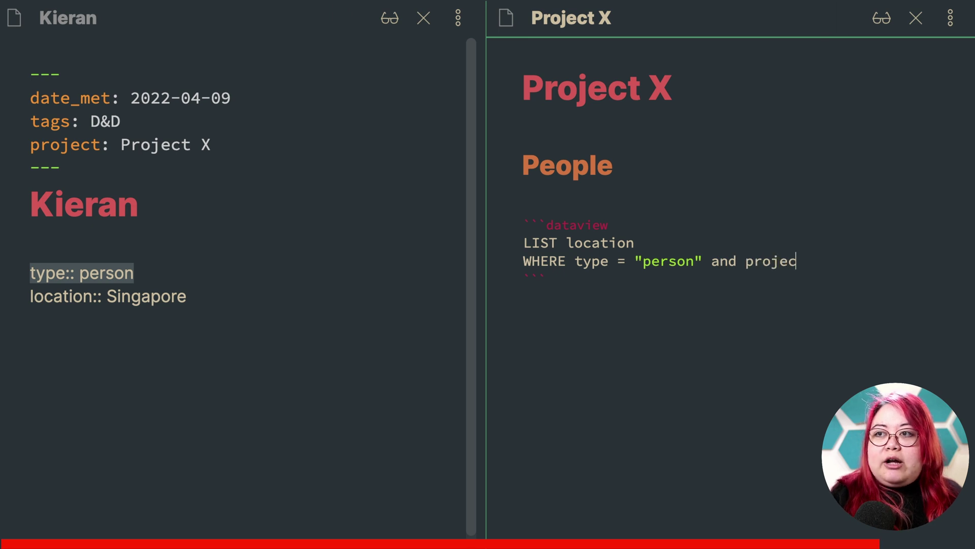
{"action": "type", "text": "t = \"Project"}
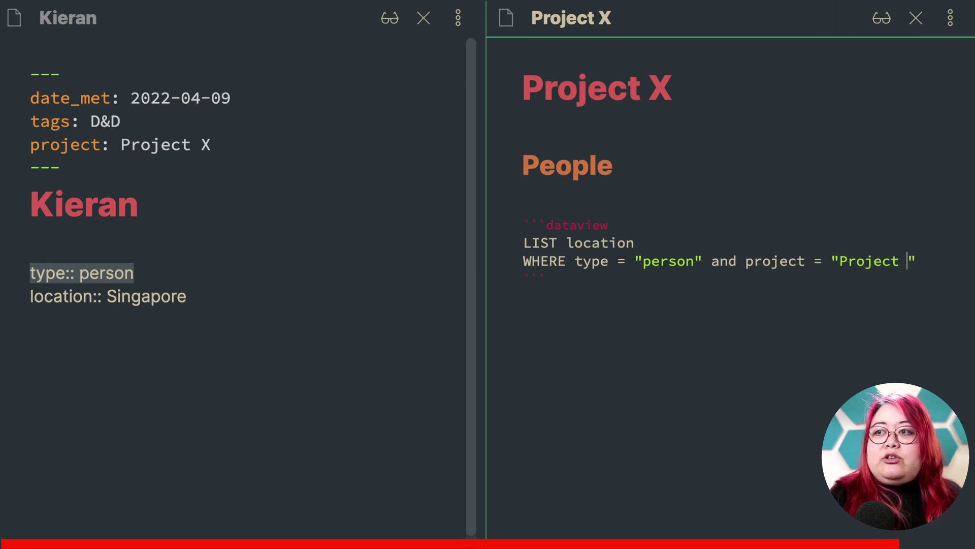
{"action": "type", "text": "X"}
{"action": "key", "text": "Return"}
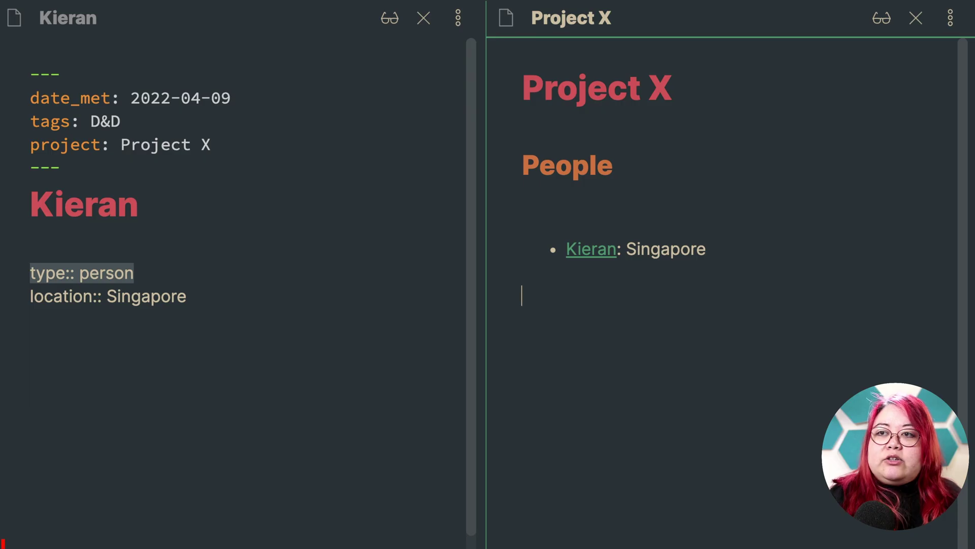
- Replace LIST with TABLE in the People dataview query so it renders as a table
{"action": "left_click", "coordinate": [523, 279]}
{"action": "key", "text": "shift+Up"}
{"action": "key", "text": "shift+Up"}
{"action": "key", "text": "shift+Up"}
{"action": "key", "text": "shift+Up"}
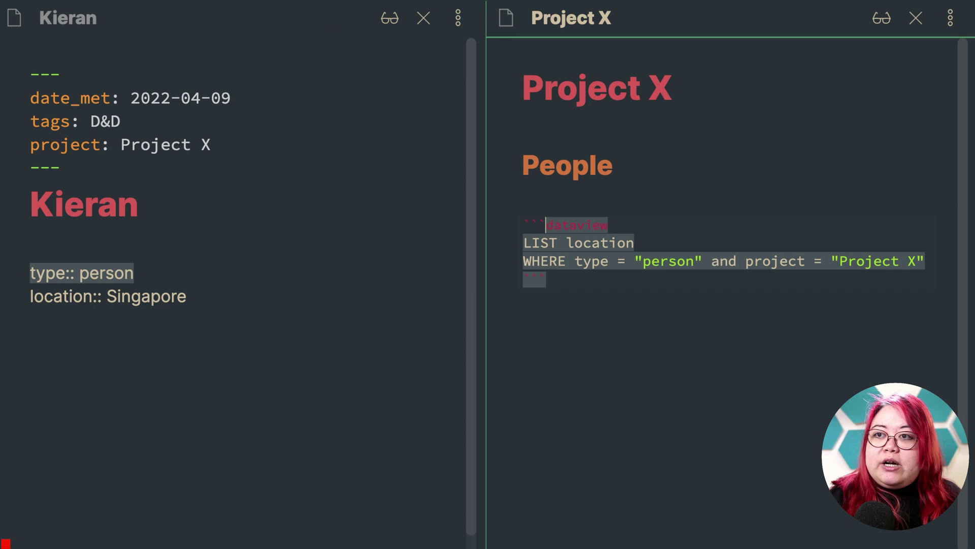
{"action": "left_click", "coordinate": [546, 280]}
{"action": "key", "text": "Down"}
{"action": "key", "text": "Up"}
{"action": "key", "text": "Up"}
{"action": "key", "text": "Up"}
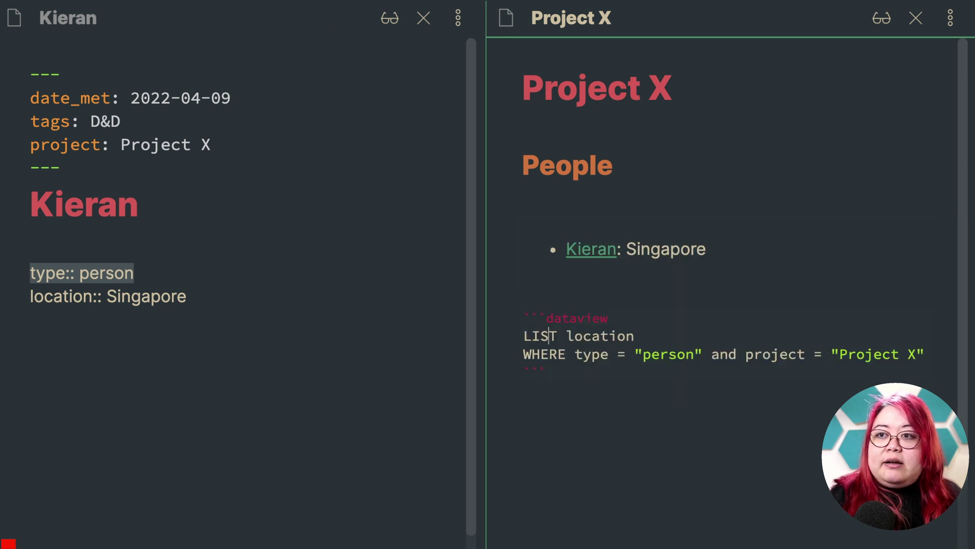
{"action": "key", "text": "shift+Home"}
{"action": "type", "text": "TABLE"}
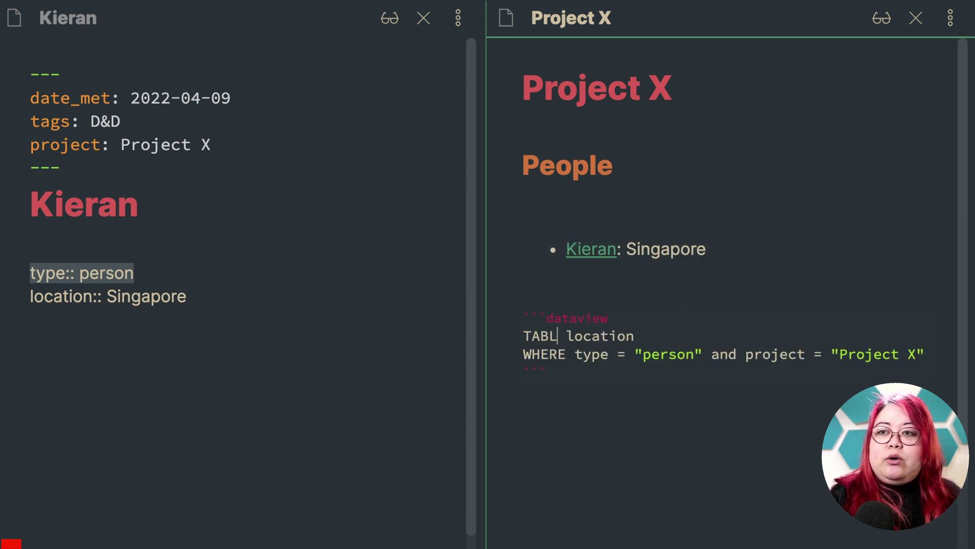
{"action": "key", "text": "Up"}
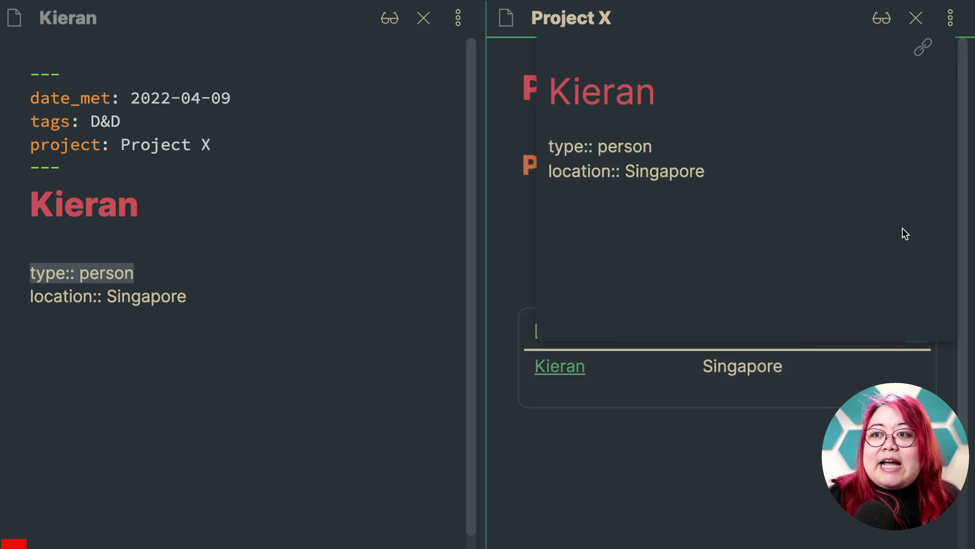
{"action": "left_click", "coordinate": [613, 472]}
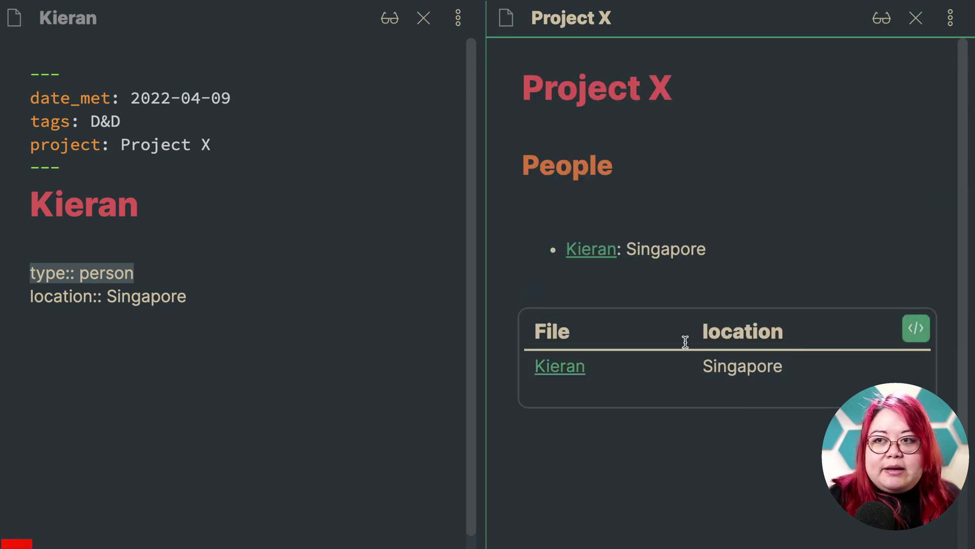
{"action": "mouse_move", "coordinate": [560, 366]}
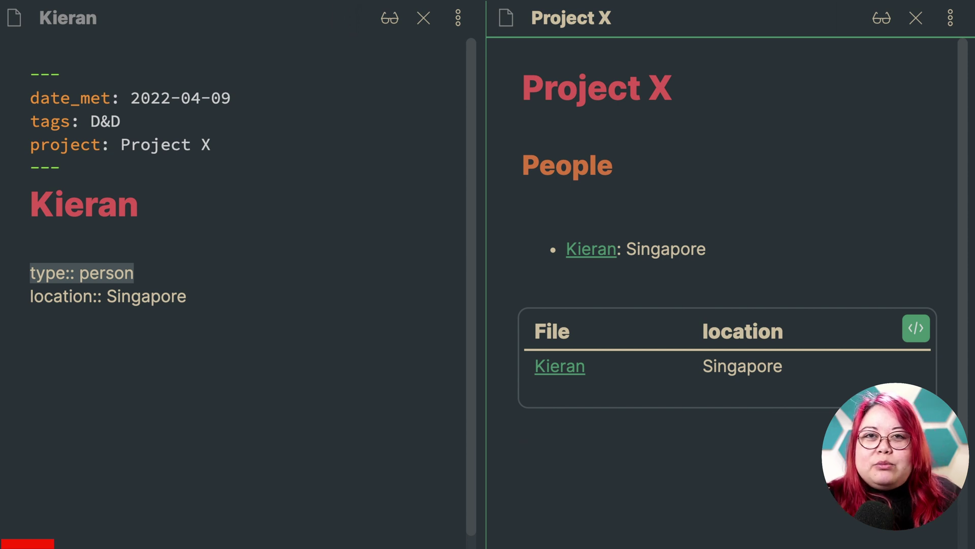
- Label the location column as "Country" in the table query, checking Kieran's location field
{"action": "left_click", "coordinate": [36, 296]}
{"action": "double_click", "coordinate": [52, 299]}
{"action": "left_click", "coordinate": [788, 480]}
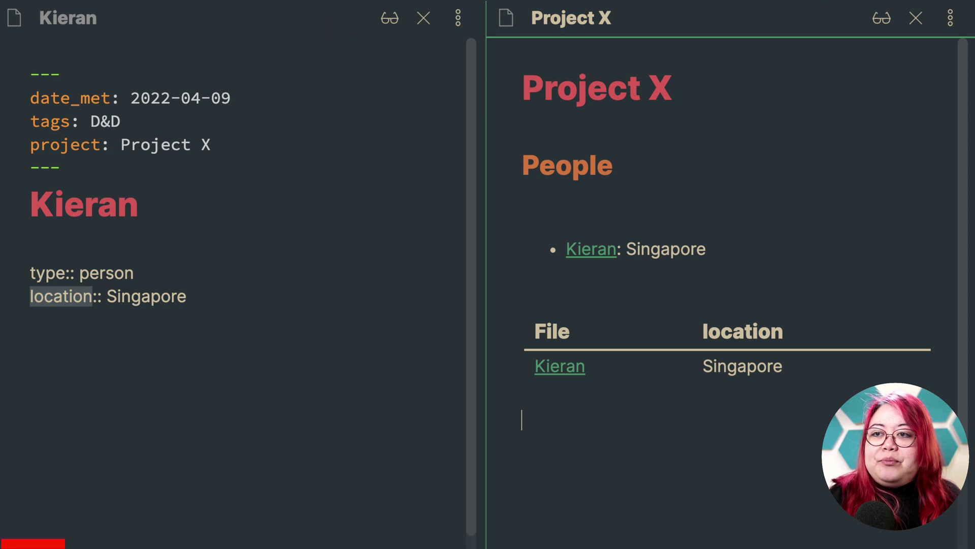
{"action": "left_click", "coordinate": [523, 354]}
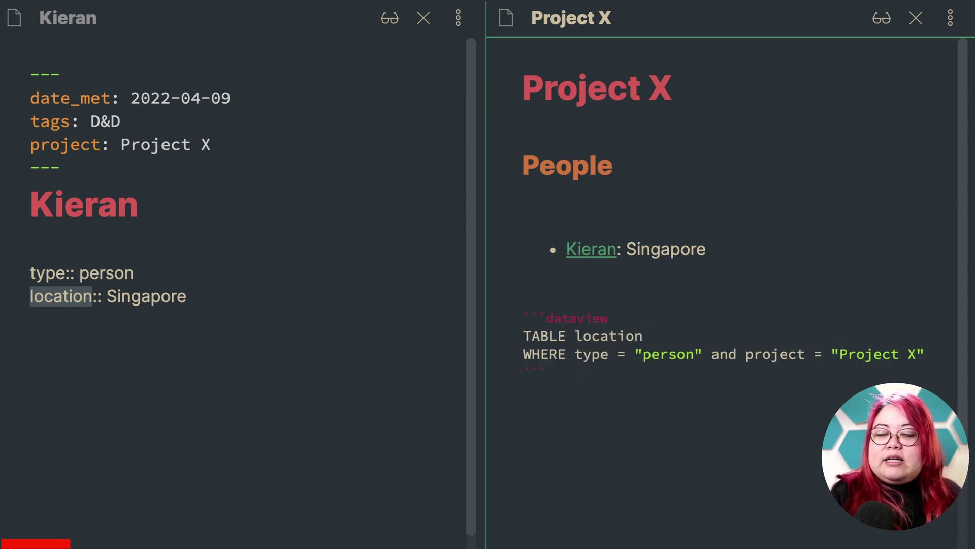
{"action": "type", "text": "as \"Country"}
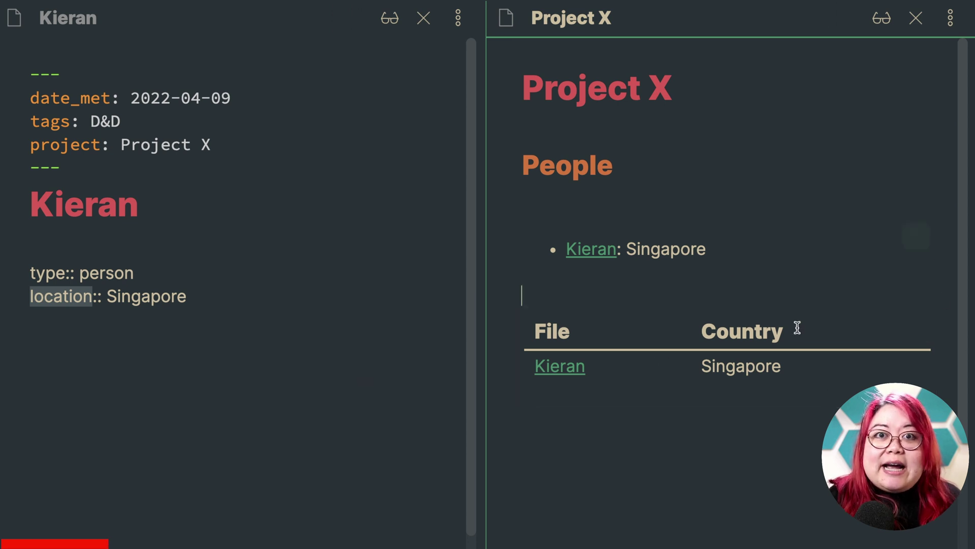
{"action": "left_click", "coordinate": [287, 340]}
- Add the line project: Project X below type: person in Alice's frontmatter
{"action": "key", "text": "super+o"}
{"action": "type", "text": "al"}
{"action": "key", "text": "Return"}
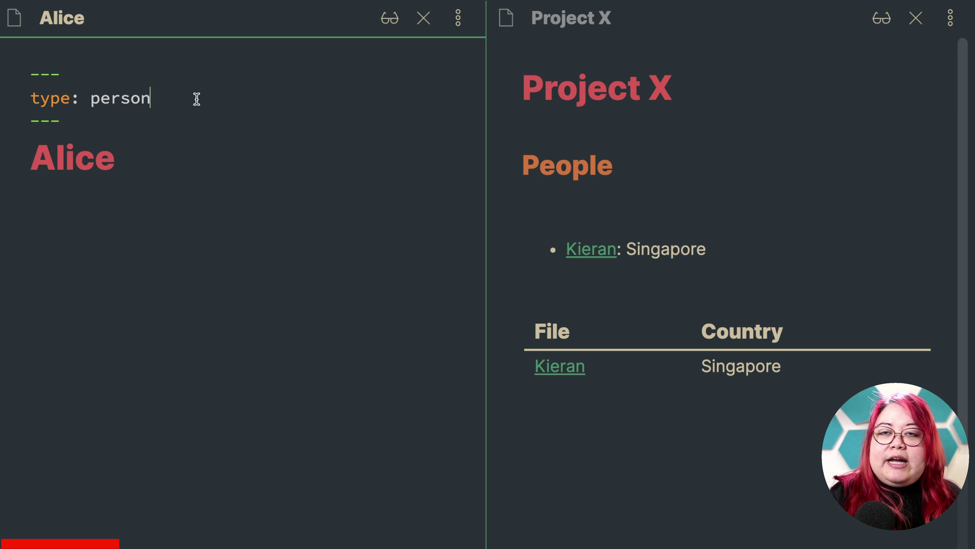
{"action": "key", "text": "Return"}
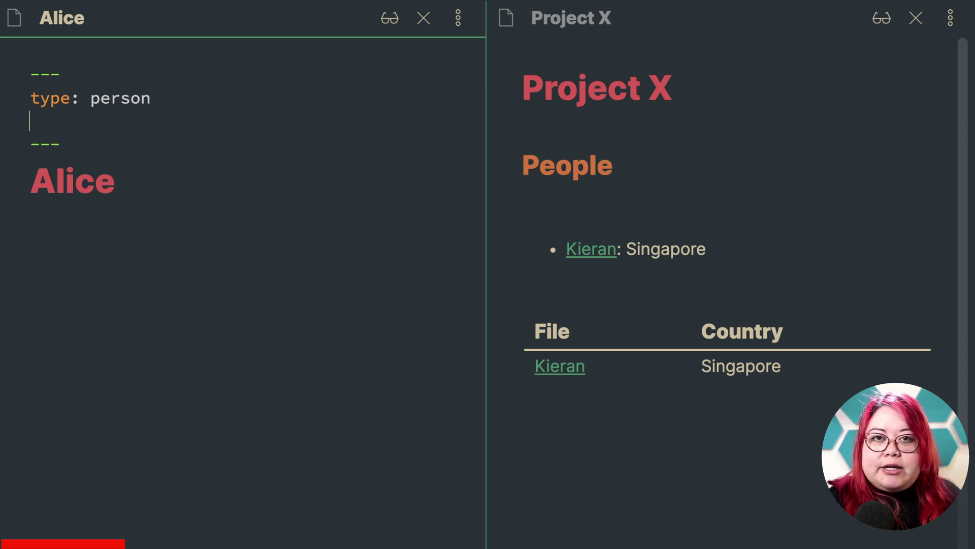
{"action": "type", "text": "project: Project X"}
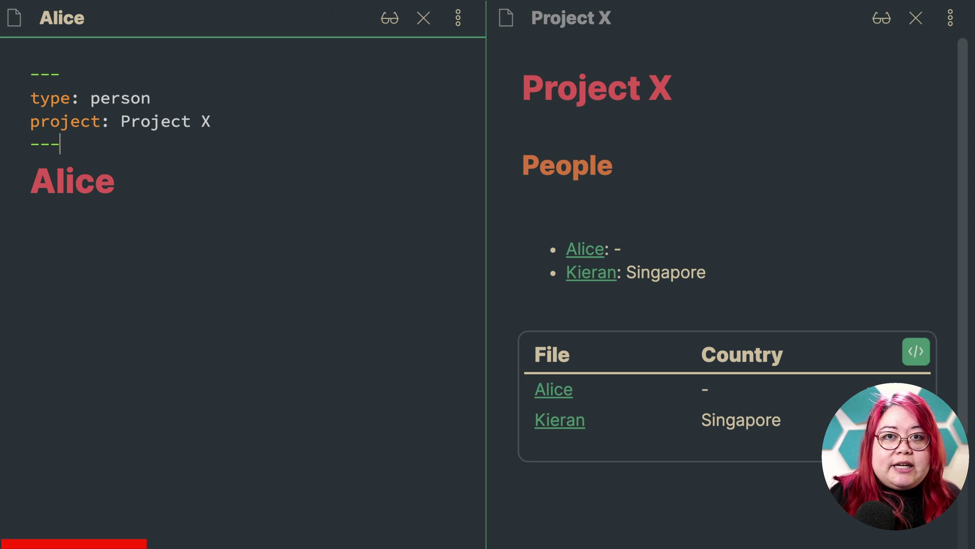
{"action": "left_click", "coordinate": [332, 396]}
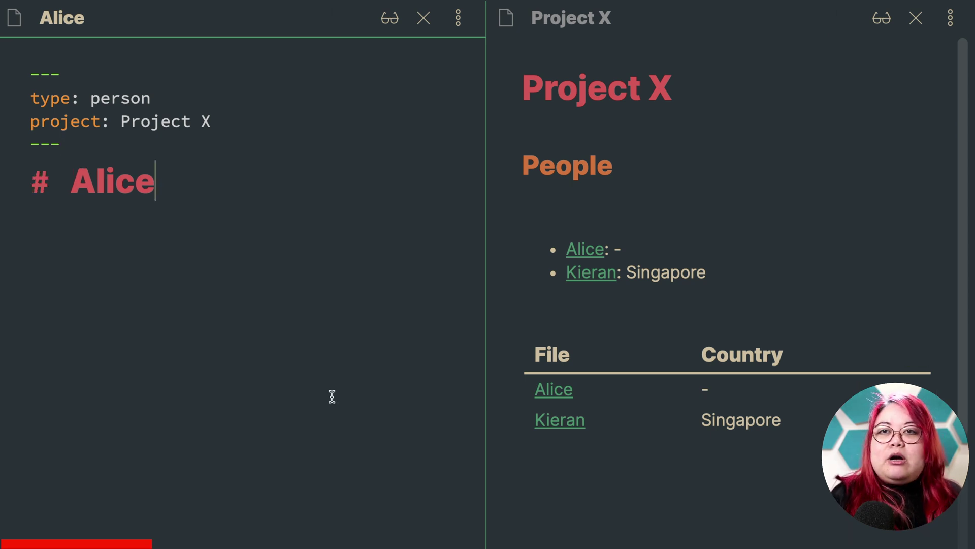
- Create note 'Meetings/Introductory meeting for Project X' with its title heading and 'meeting notes here'
{"action": "key", "text": "super+o"}
{"action": "type", "text": "M"}
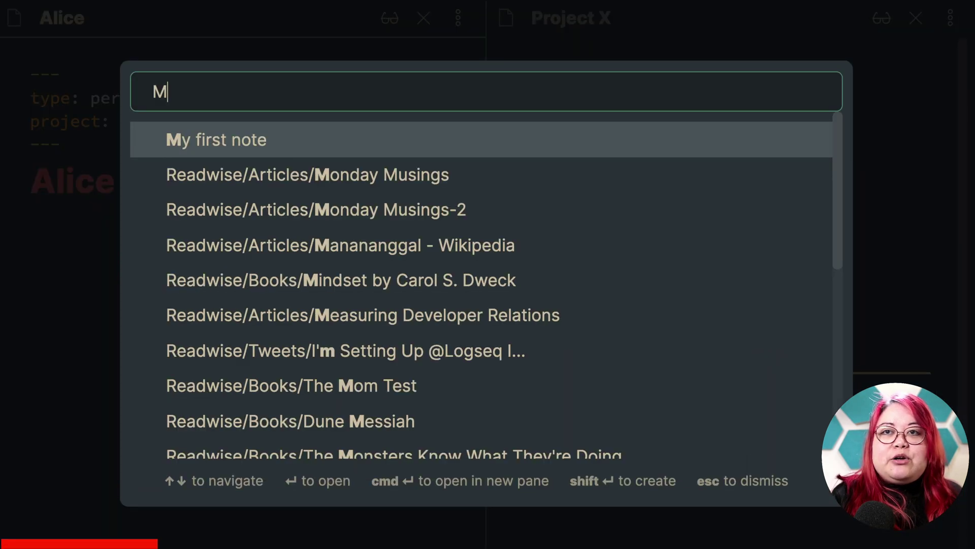
{"action": "type", "text": "eetings/"}
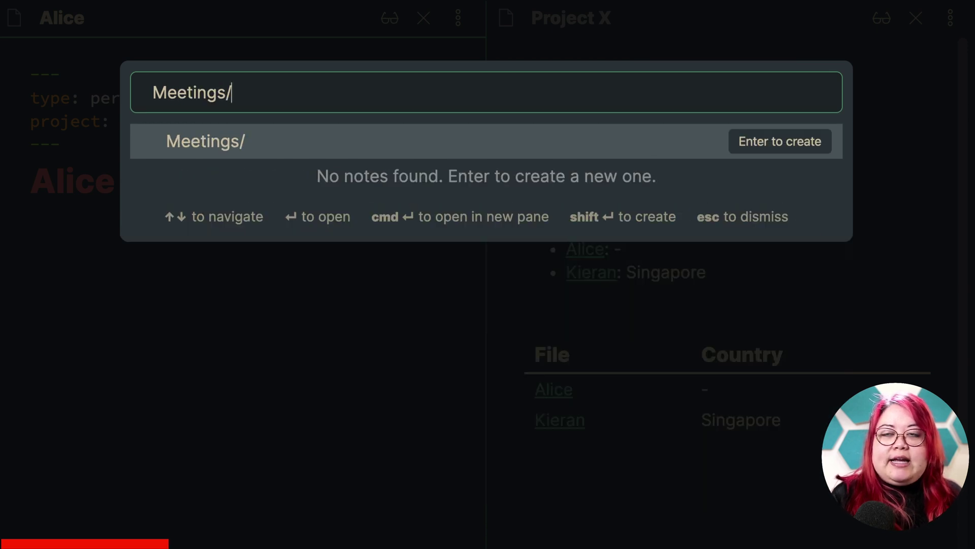
{"action": "type", "text": "Introductory me"}
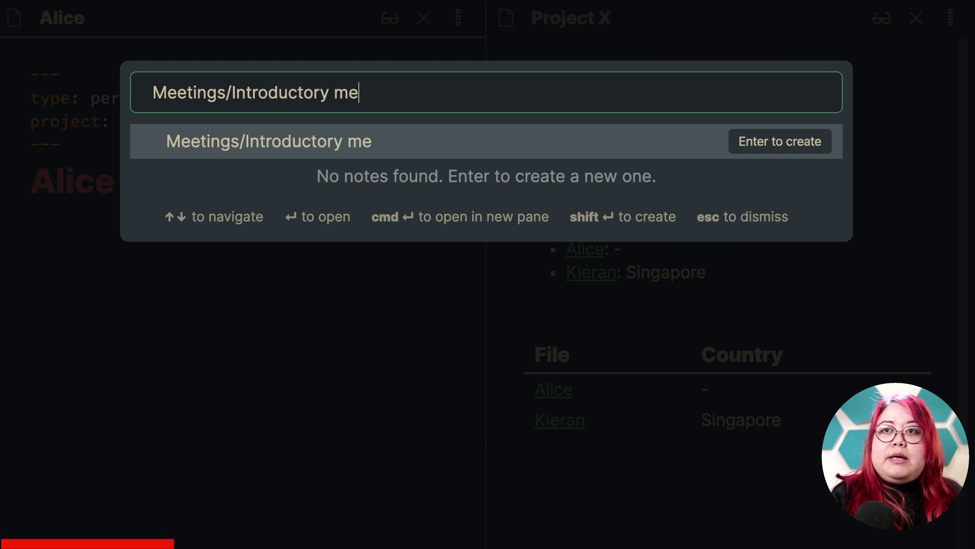
{"action": "type", "text": "eting for Project X"}
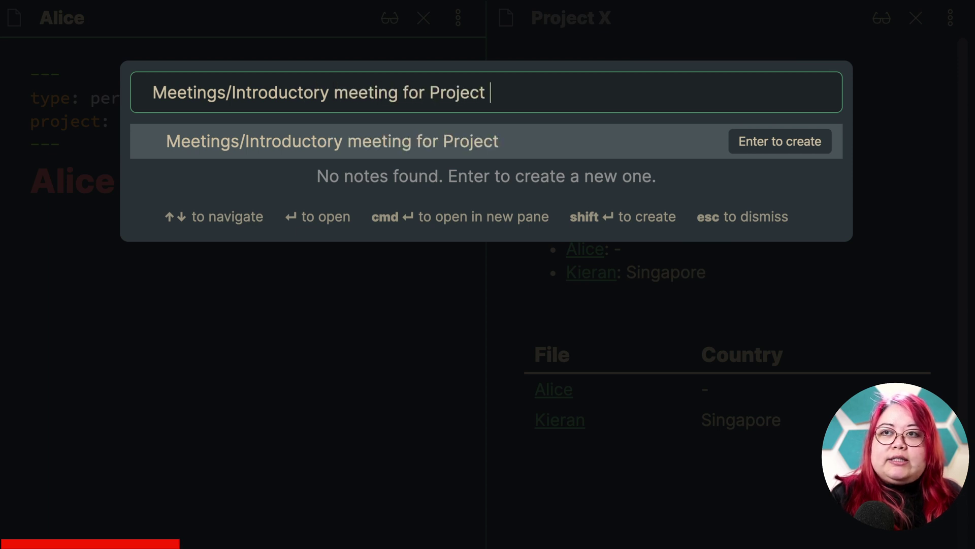
{"action": "key", "text": "Escape"}
{"action": "type", "text": "#"}
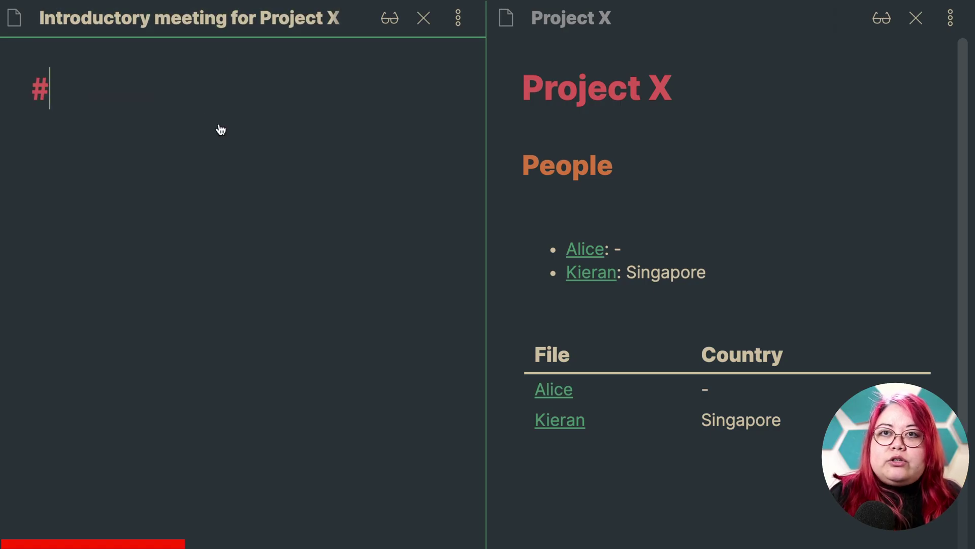
{"action": "type", "text": "Introductory meeting for Project X"}
{"action": "key", "text": "Return"}
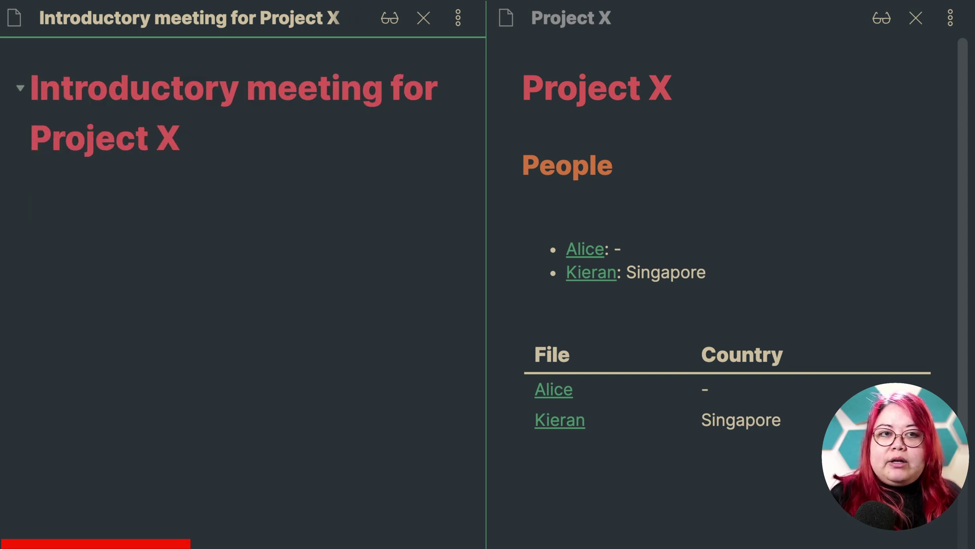
{"action": "type", "text": "meeting notes here"}
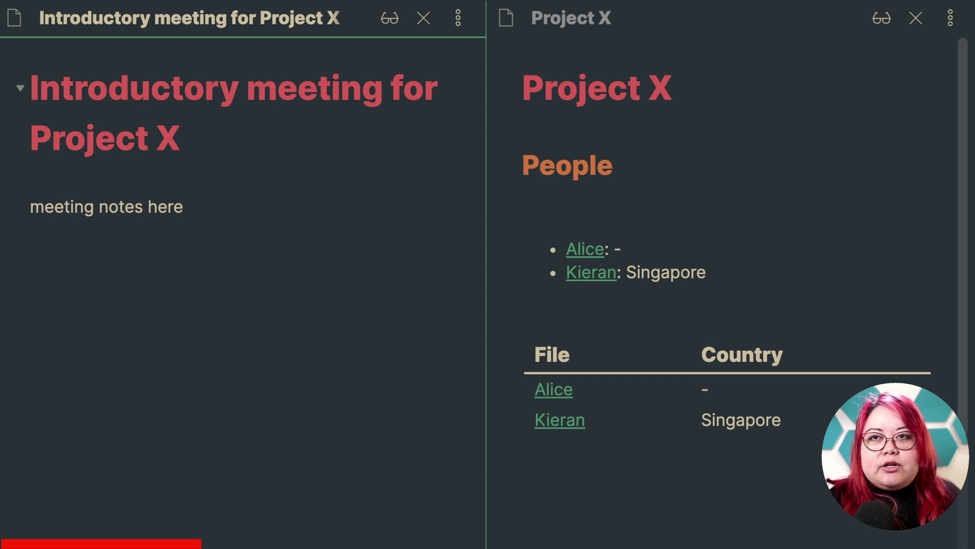
- Add frontmatter with type: meeting and project: Project X
{"action": "key", "text": "ctrl+;"}
{"action": "type", "text": "type: "}
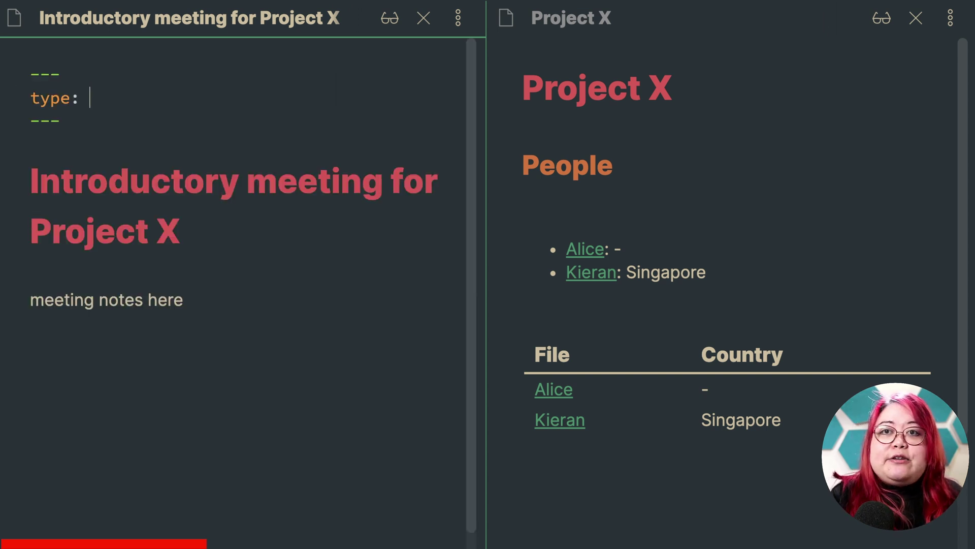
{"action": "type", "text": "meeting"}
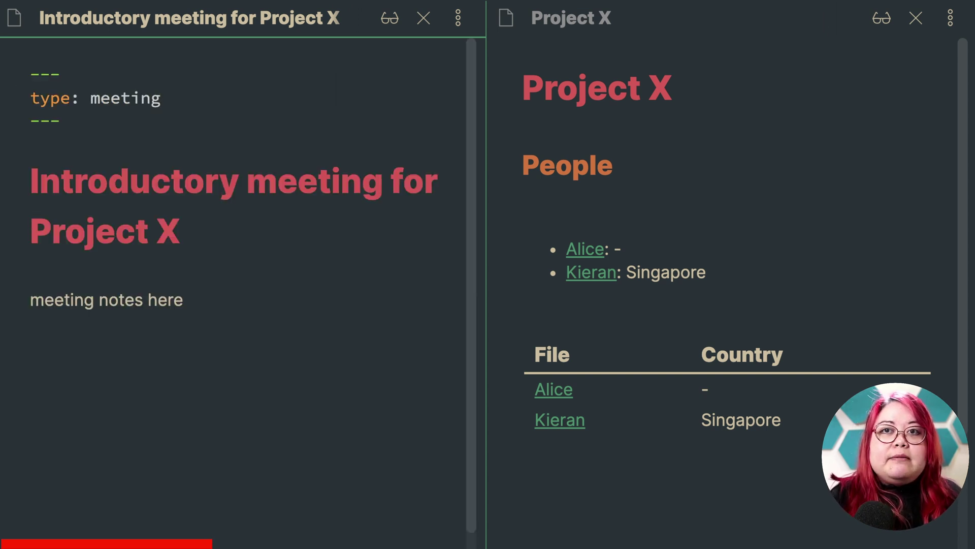
{"action": "key", "text": "Return"}
{"action": "type", "text": "project: "}
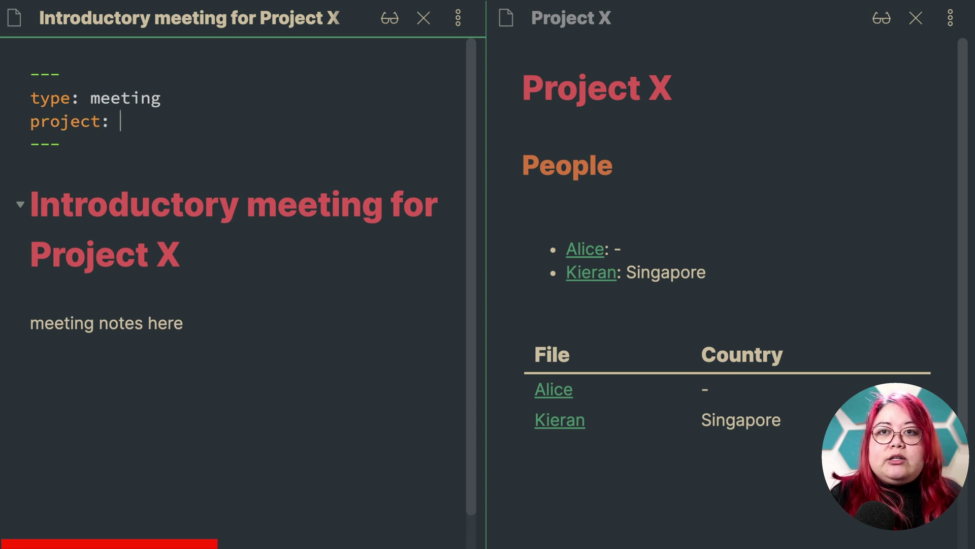
{"action": "type", "text": "Project X"}
- Add the line attendees: [[Kieran]], [[Alice]] below the heading
{"action": "left_click", "coordinate": [264, 280]}
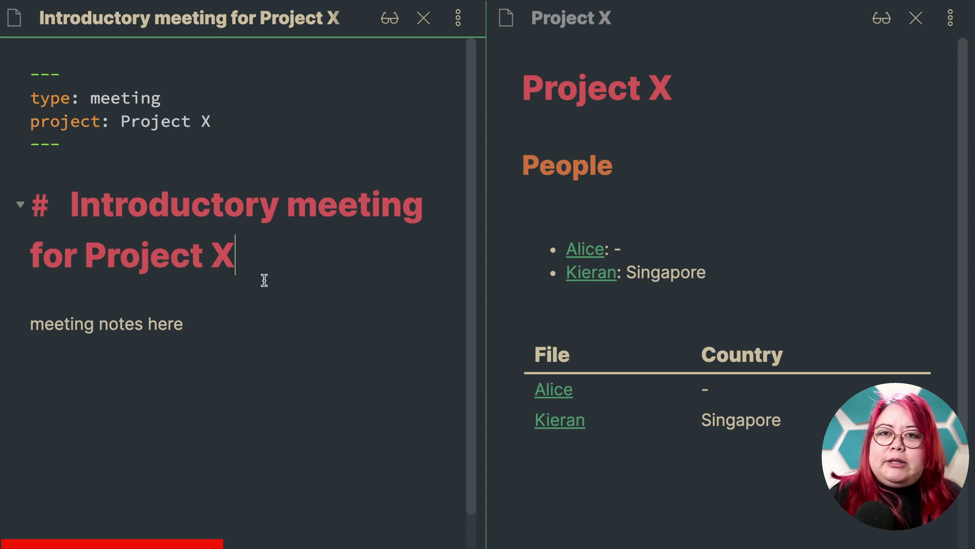
{"action": "key", "text": "Down"}
{"action": "key", "text": "Return"}
{"action": "key", "text": "Return"}
{"action": "key", "text": "Up"}
{"action": "key", "text": "Up"}
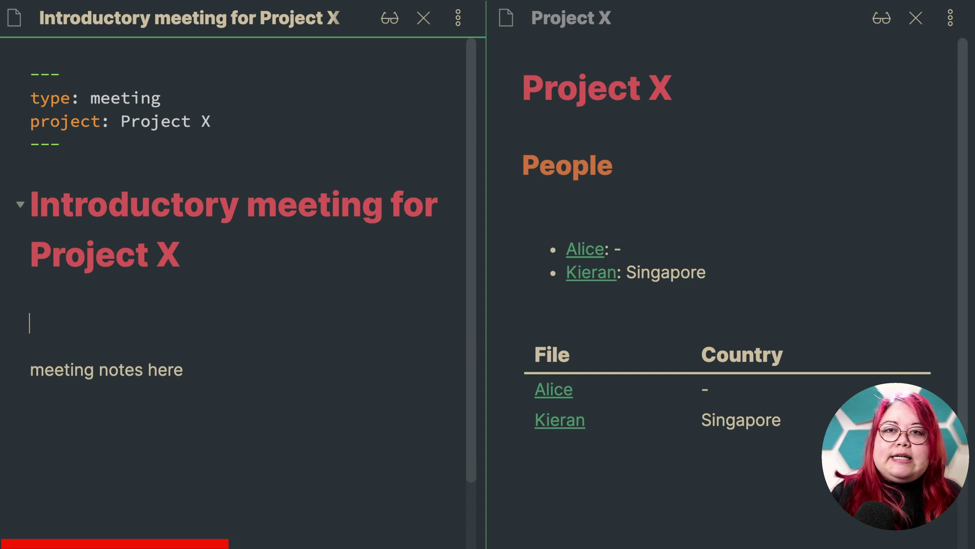
{"action": "type", "text": "attendees: [[Kieran"}
{"action": "key", "text": "Return"}
{"action": "type", "text": ", [["}
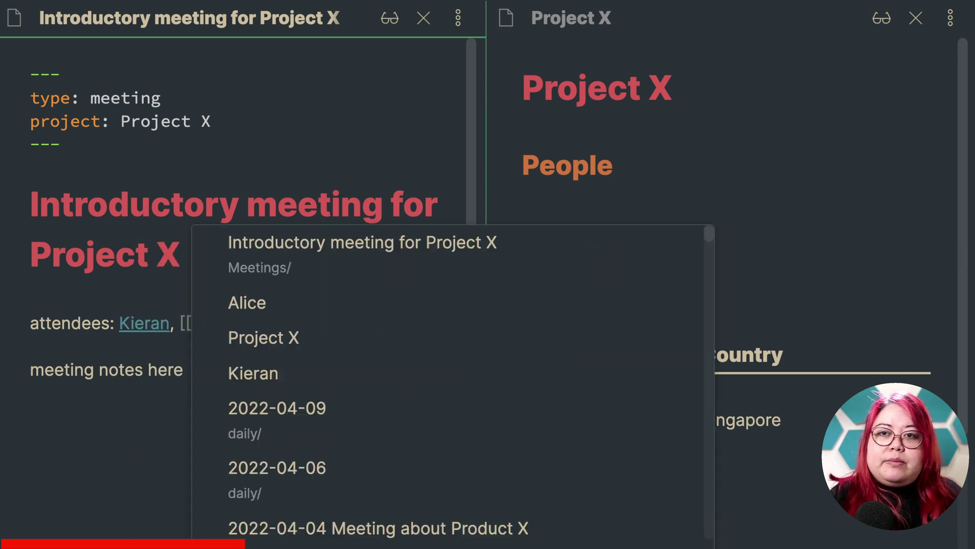
{"action": "type", "text": "Alice"}
- Add summary: "Alice and Kieran are going to be working on Project X" to the frontmatter
{"action": "key", "text": "Return"}
{"action": "left_click", "coordinate": [298, 147]}
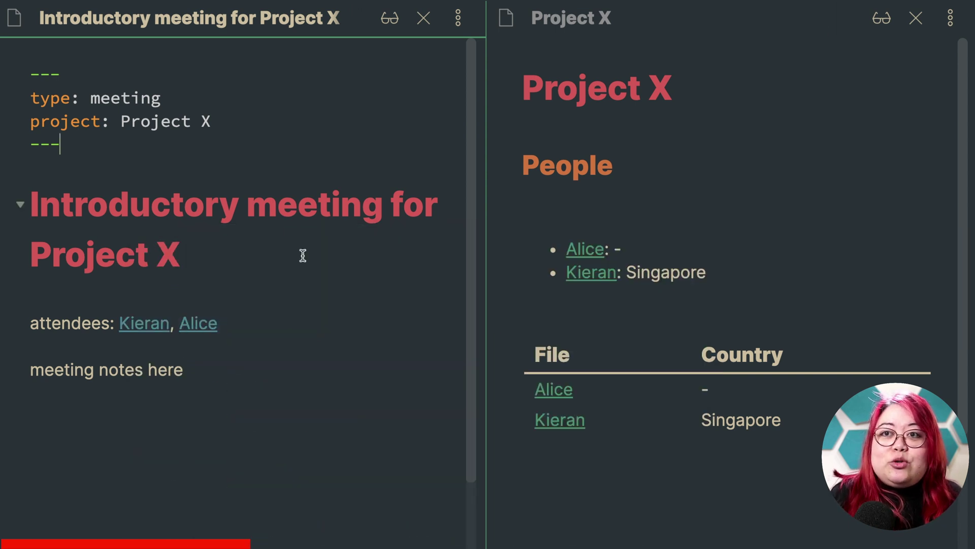
{"action": "left_click", "coordinate": [358, 125]}
{"action": "key", "text": "Return"}
{"action": "type", "text": "summary:"}
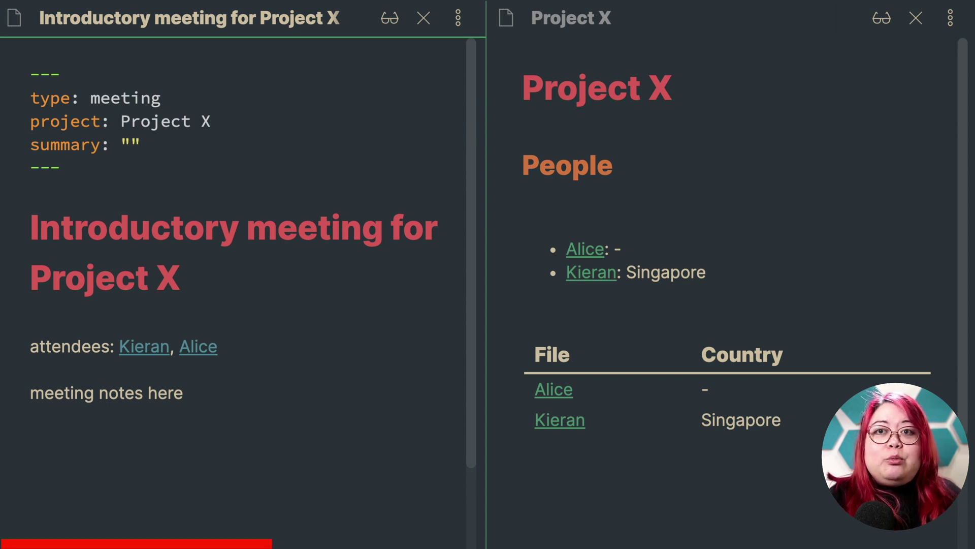
{"action": "type", "text": "\"Alice and Kieran are going to be working on Projex"}
{"action": "type", "text": "t X"}
- Add a ## Meetings heading to Project X with a dataview query starting TABLE date
{"action": "left_click", "coordinate": [742, 497]}
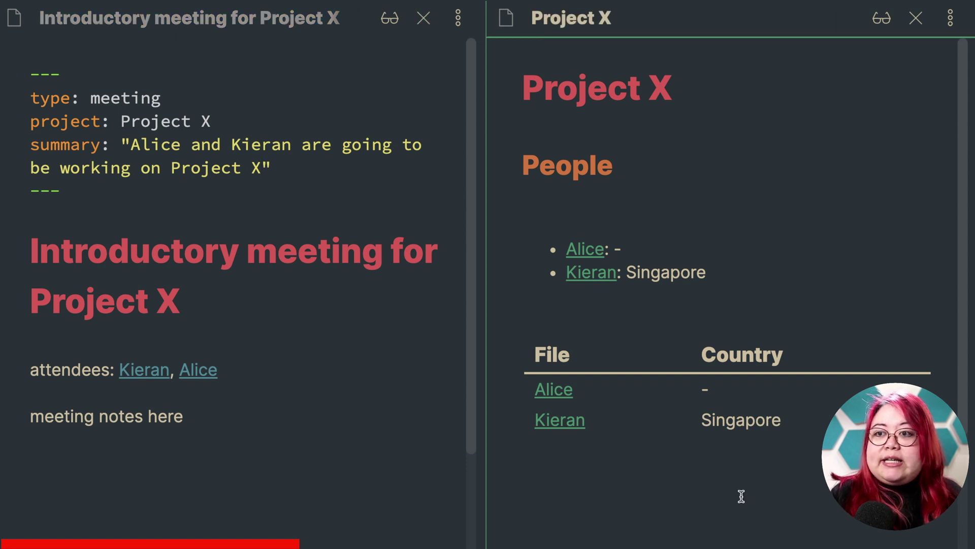
{"action": "type", "text": "## Metet"}
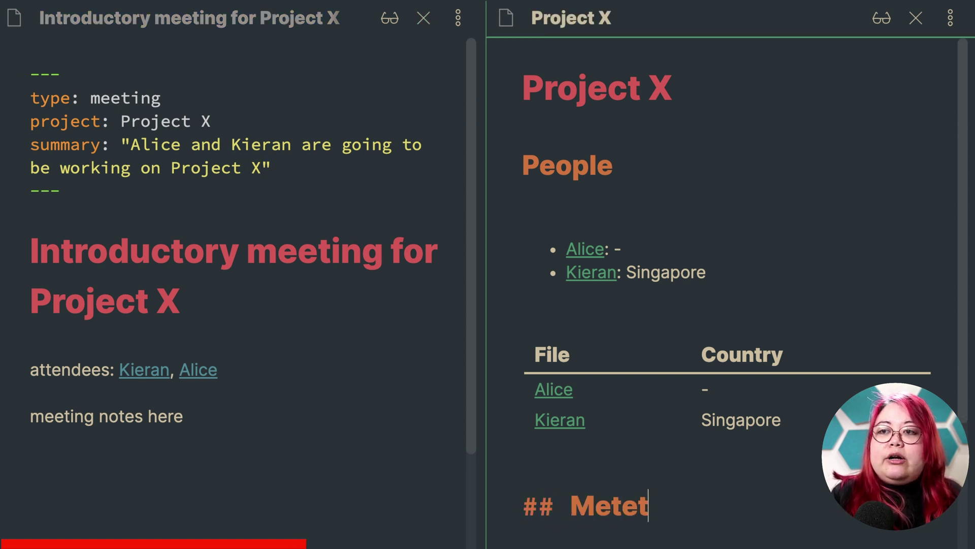
{"action": "key", "text": "ctrl+BackSpace"}
{"action": "type", "text": "Meetings"}
{"action": "key", "text": "Return"}
{"action": "scroll", "coordinate": [801, 283], "scroll_direction": "down", "scroll_amount": 5}
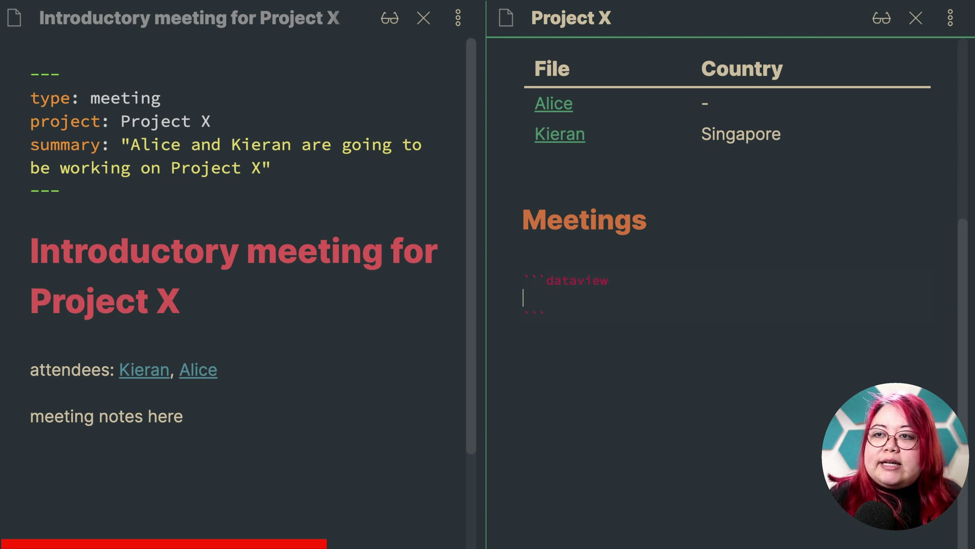
{"action": "type", "text": "TABLE"}
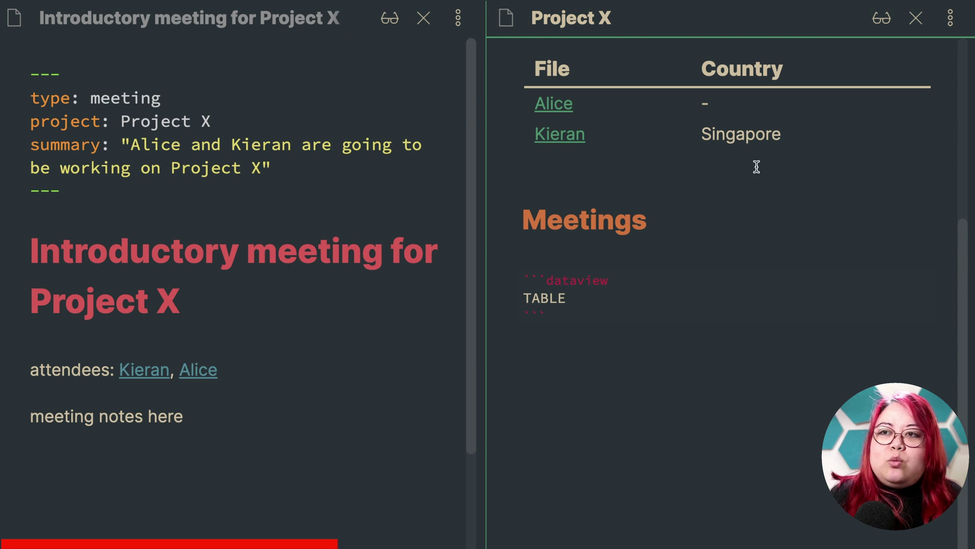
{"action": "type", "text": " date"}
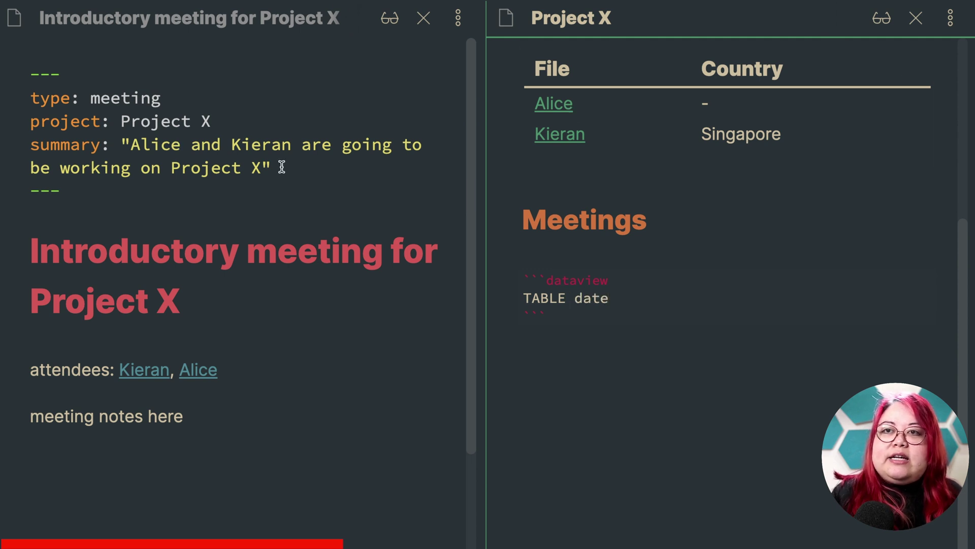
- Add date: 2022-04-09 to the meeting note's frontmatter
{"action": "left_click", "coordinate": [333, 171]}
{"action": "key", "text": "Return"}
{"action": "type", "text": "date: "}
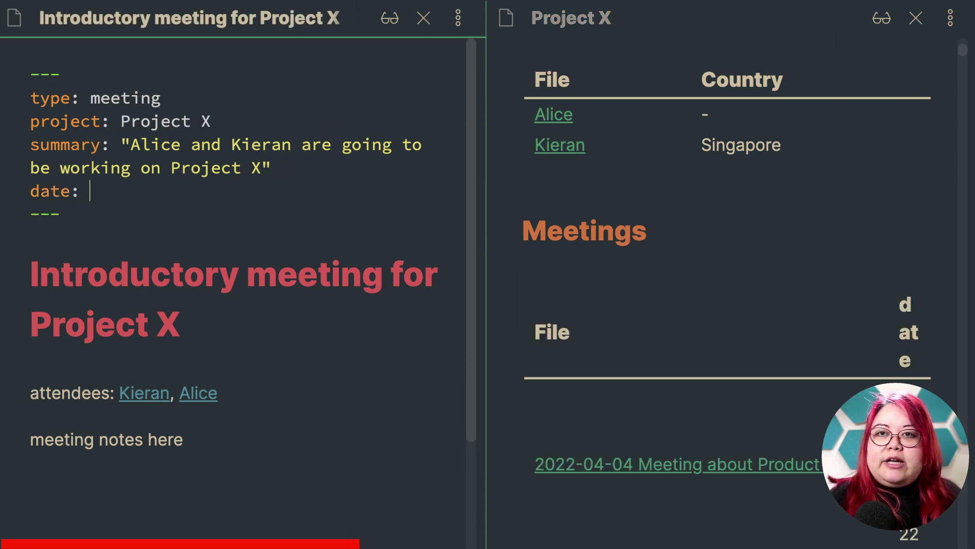
{"action": "type", "text": "2022-04-09"}
- Extend the query to TABLE date, summary WHERE project = "Project X"
{"action": "left_click", "coordinate": [522, 268]}
{"action": "left_click", "coordinate": [524, 291]}
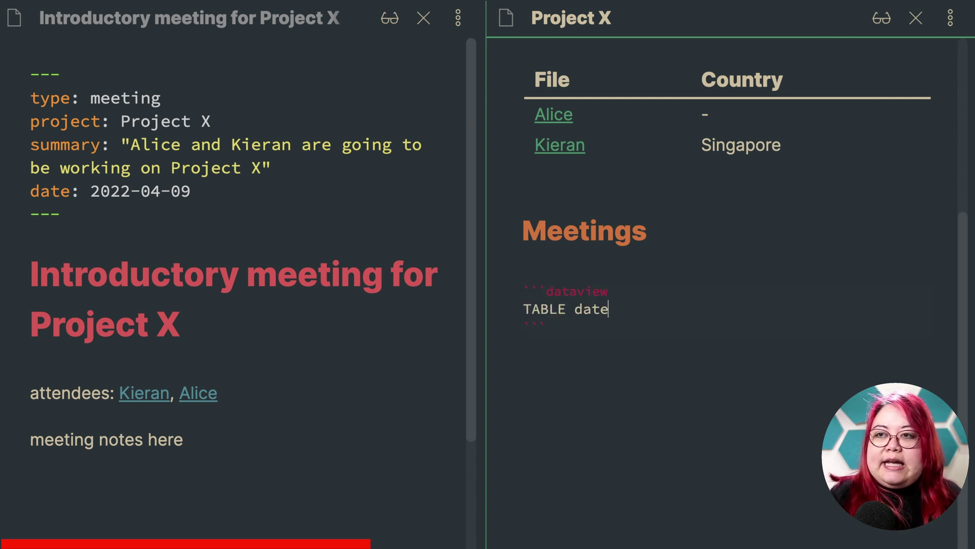
{"action": "type", "text": ", summary "}
{"action": "type", "text": "WHERE"}
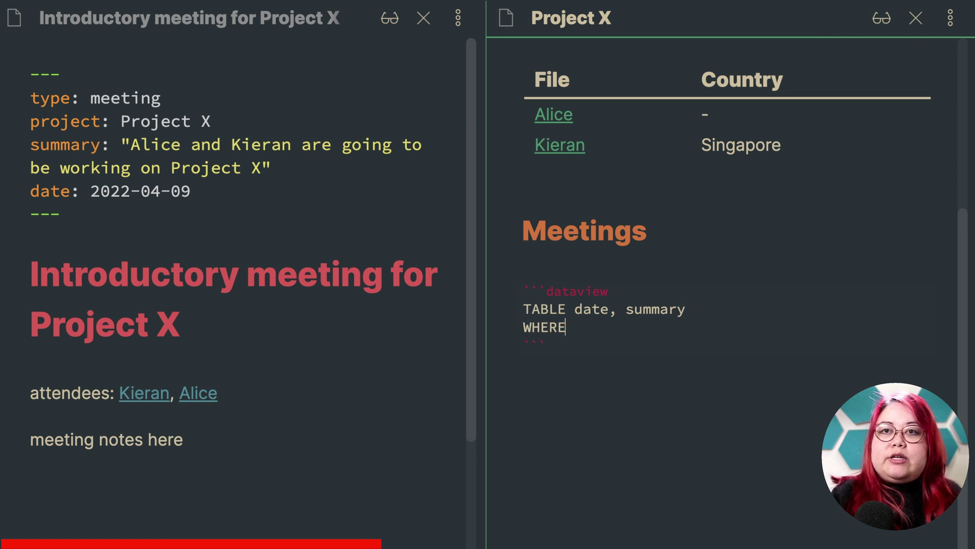
{"action": "type", "text": " project = \"Project X"}
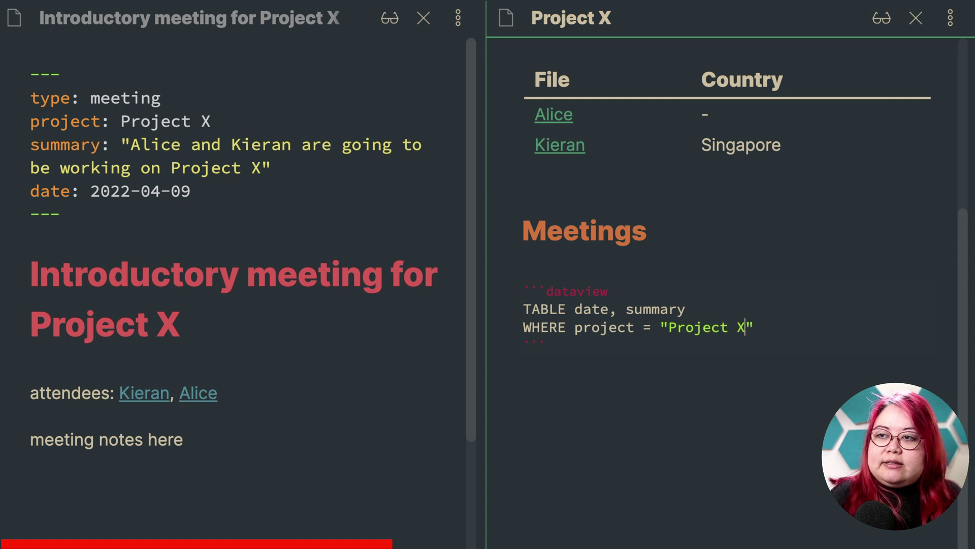
- Restrict the Meetings query with from "Meetings", replacing a trial type = "meeting" condition
{"action": "left_click", "coordinate": [744, 227]}
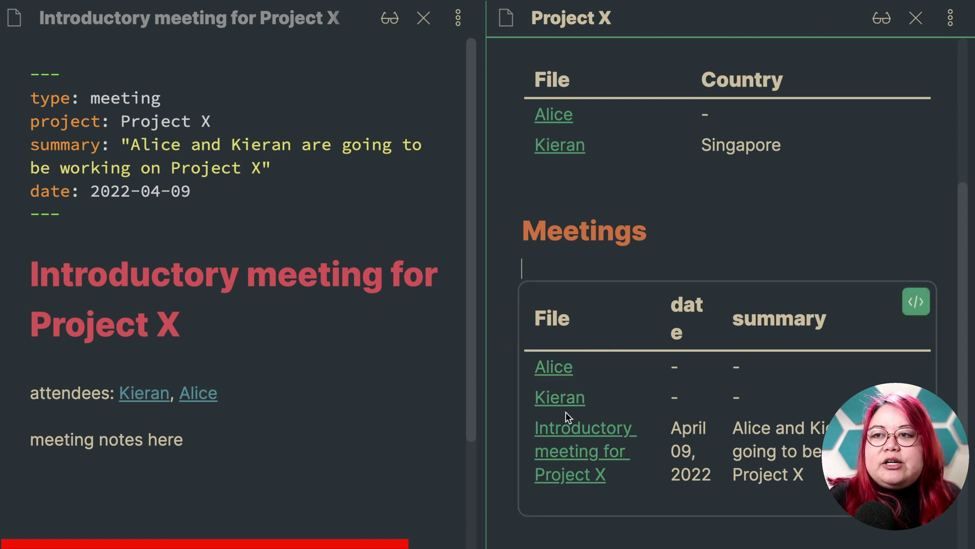
{"action": "left_click", "coordinate": [801, 352]}
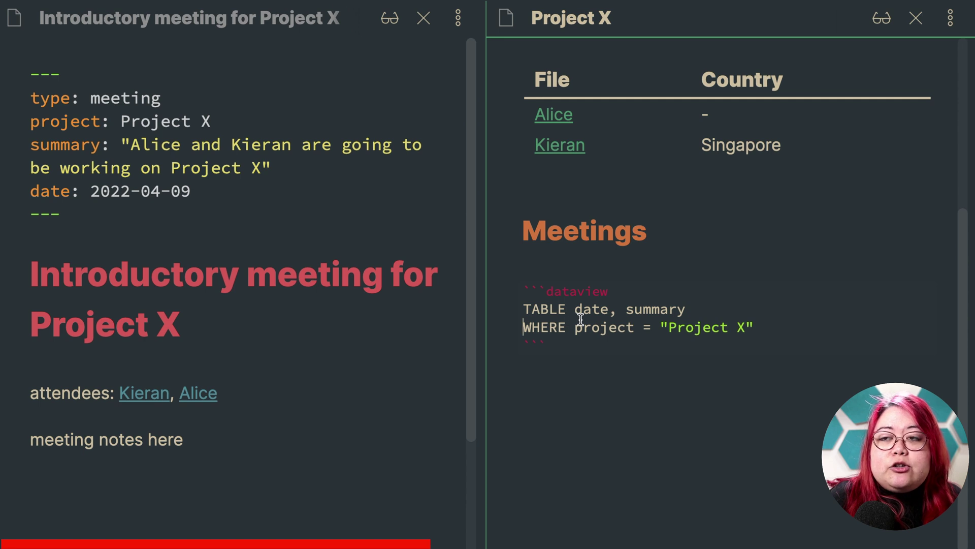
{"action": "type", "text": "and type = \"meeting"}
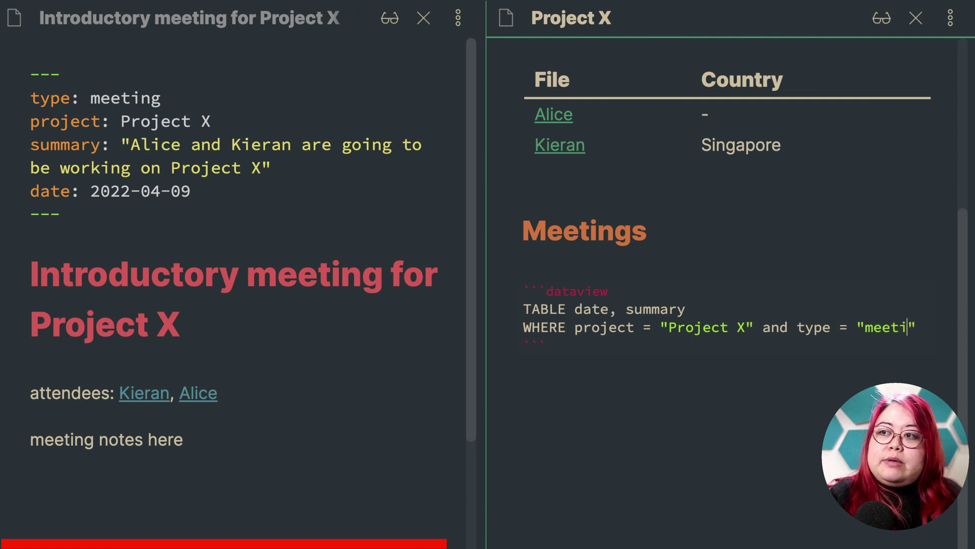
{"action": "key", "text": "Up"}
{"action": "key", "text": "Up"}
{"action": "key", "text": "Up"}
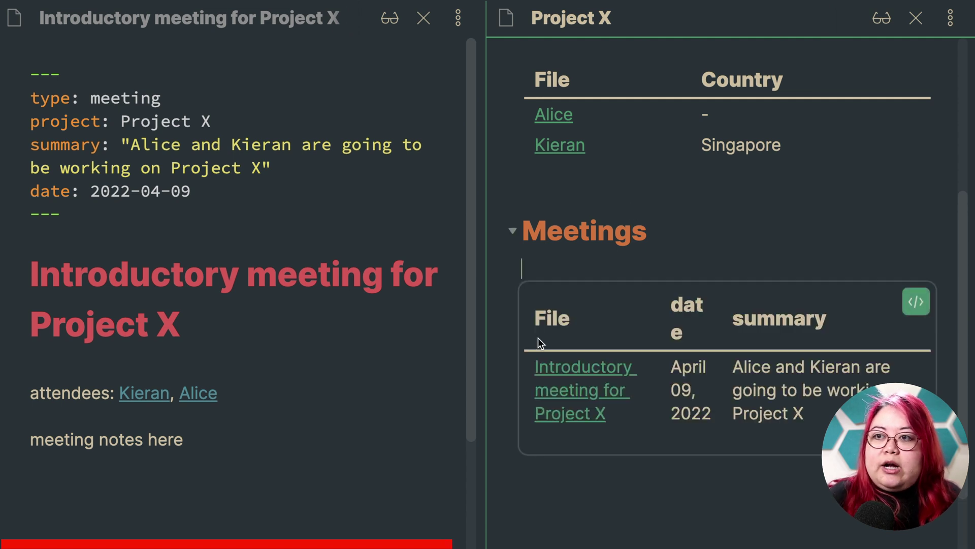
{"action": "left_click", "coordinate": [756, 335]}
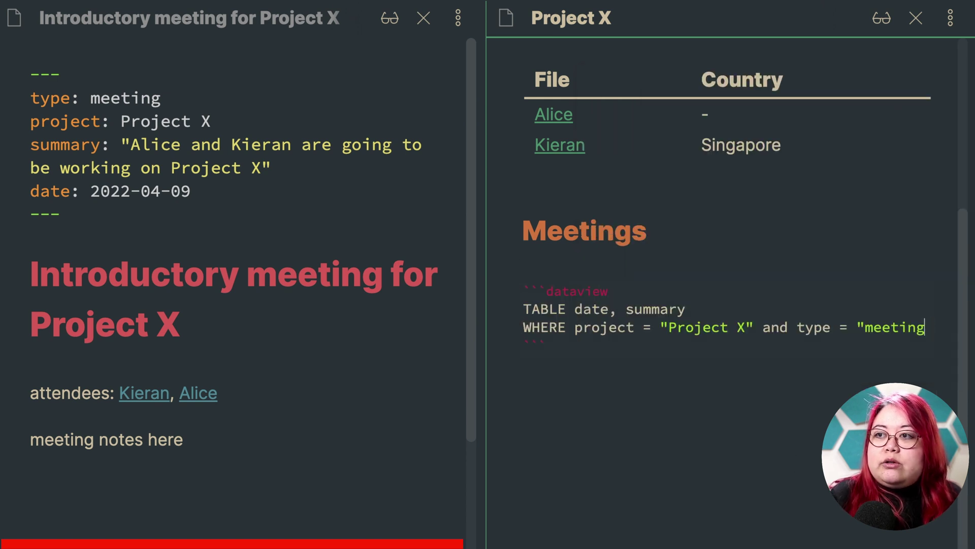
{"action": "key", "text": "BackSpace"}
{"action": "key", "text": "BackSpace"}
{"action": "key", "text": "BackSpace"}
{"action": "key", "text": "BackSpace"}
{"action": "key", "text": "BackSpace"}
{"action": "key", "text": "BackSpace"}
{"action": "key", "text": "BackSpace"}
{"action": "key", "text": "BackSpace"}
{"action": "key", "text": "BackSpace"}
{"action": "key", "text": "BackSpace"}
{"action": "key", "text": "BackSpace"}
{"action": "key", "text": "BackSpace"}
{"action": "key", "text": "BackSpace"}
{"action": "key", "text": "BackSpace"}
{"action": "key", "text": "BackSpace"}
{"action": "key", "text": "BackSpace"}
{"action": "key", "text": "BackSpace"}
{"action": "key", "text": "BackSpace"}
{"action": "key", "text": "BackSpace"}
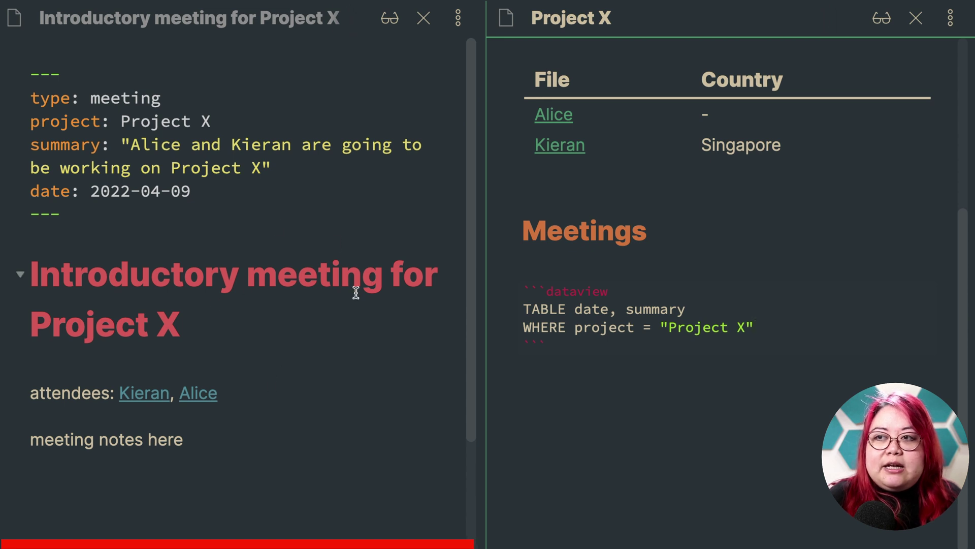
{"action": "type", "text": "from \"Meetings"}
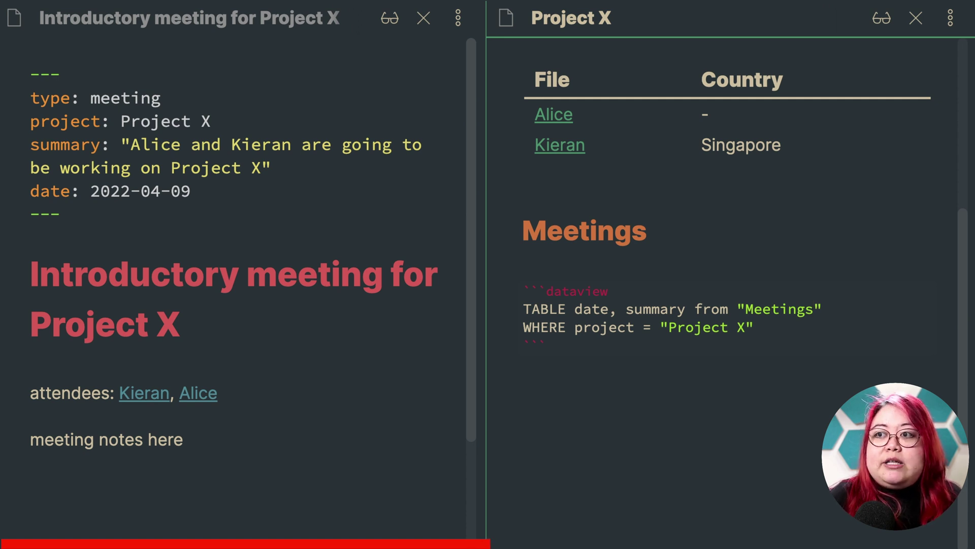
{"action": "key", "text": "Up"}
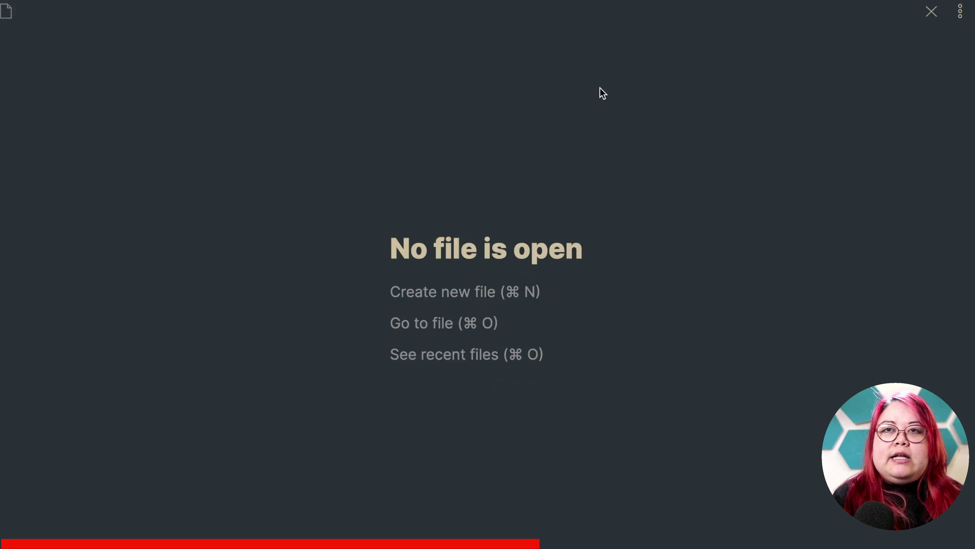
- Create a 'Performance Testing Glossary' note headed with its own title
{"action": "key", "text": "super+o"}
{"action": "type", "text": "Perfor"}
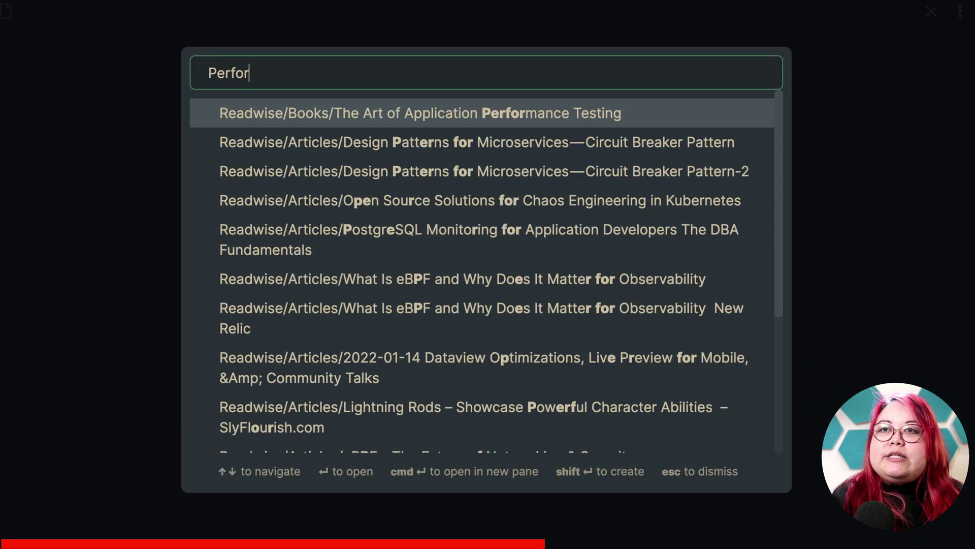
{"action": "type", "text": "mance Testing Glossary"}
{"action": "key", "text": "shift+Return"}
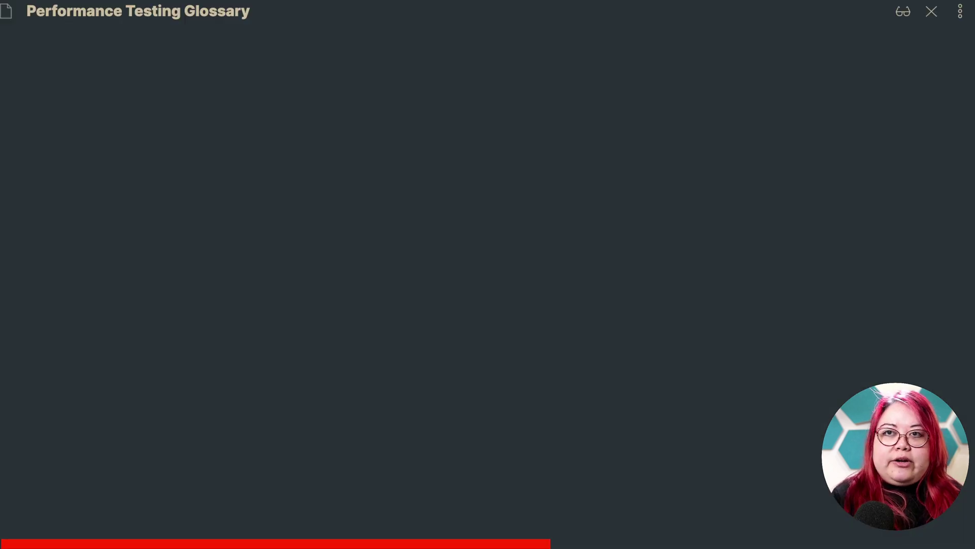
{"action": "triple_click", "coordinate": [235, 12]}
{"action": "key", "text": "ctrl+c"}
{"action": "left_click", "coordinate": [281, 88]}
{"action": "type", "text": "#"}
{"action": "key", "text": "ctrl+v"}
- Create a 'Performance Testing' note in a new pane with a definition field
{"action": "key", "text": "ctrl+o"}
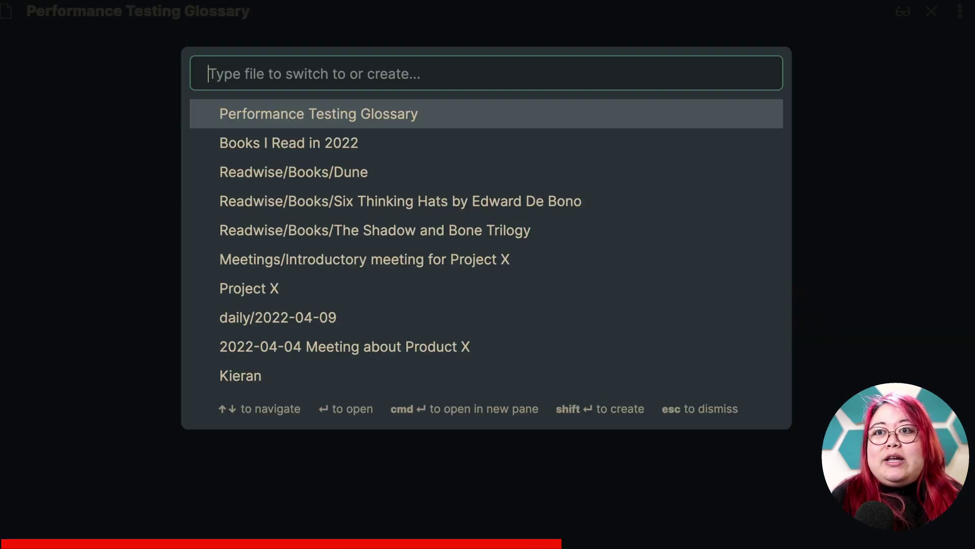
{"action": "type", "text": "Performa"}
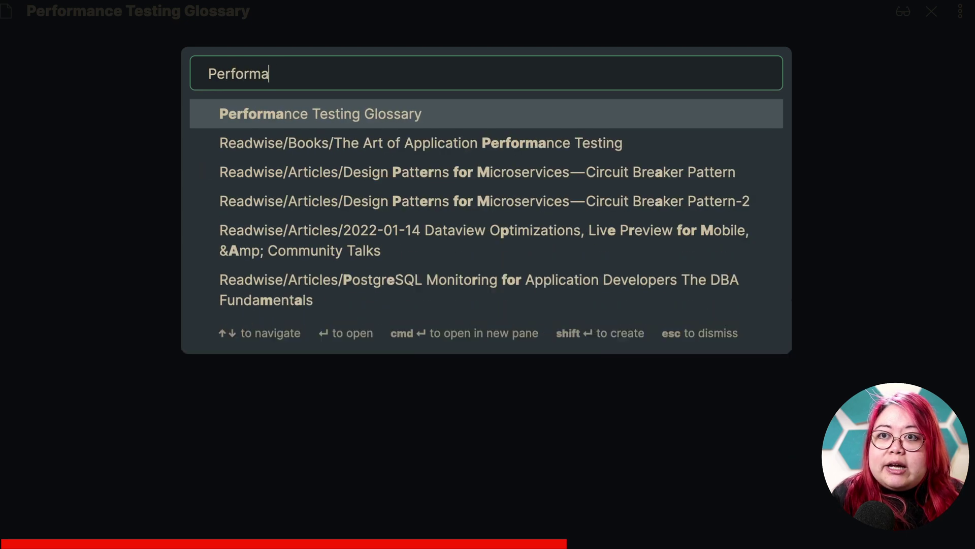
{"action": "type", "text": "nce Testing"}
{"action": "key", "text": "super+shift+Return"}
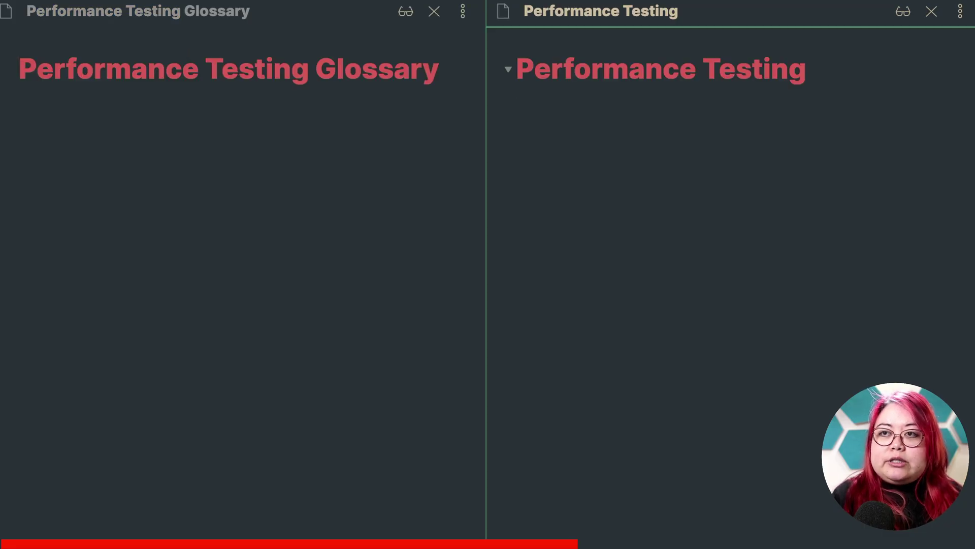
{"action": "type", "text": "definition"}
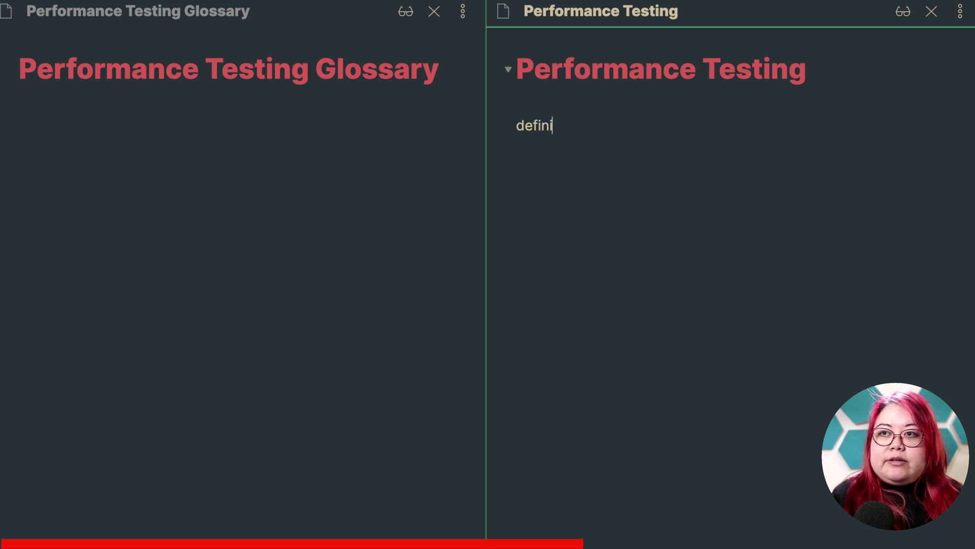
{"action": "key", "text": "ctrl+v"}
- Add frontmatter with tags: glossary, performance at the top of Performance Testing
{"action": "left_click", "coordinate": [843, 78]}
{"action": "key", "text": "Return"}
{"action": "key", "text": "Up"}
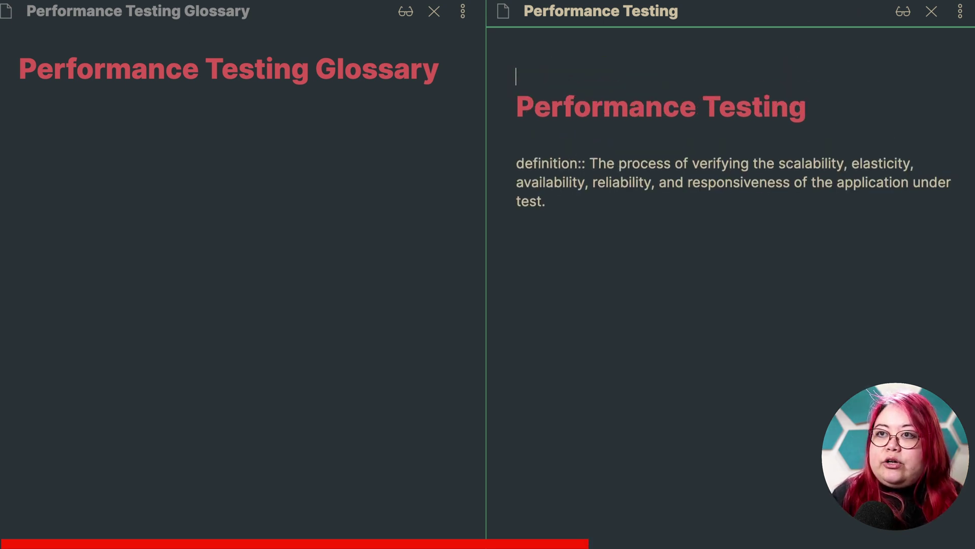
{"action": "type", "text": "---"}
{"action": "key", "text": "Return"}
{"action": "type", "text": "----"}
{"action": "key", "text": "BackSpace"}
{"action": "key", "text": "BackSpace"}
{"action": "key", "text": "BackSpace"}
{"action": "type", "text": "--"}
{"action": "key", "text": "Up"}
{"action": "type", "text": "tags: glossary"}
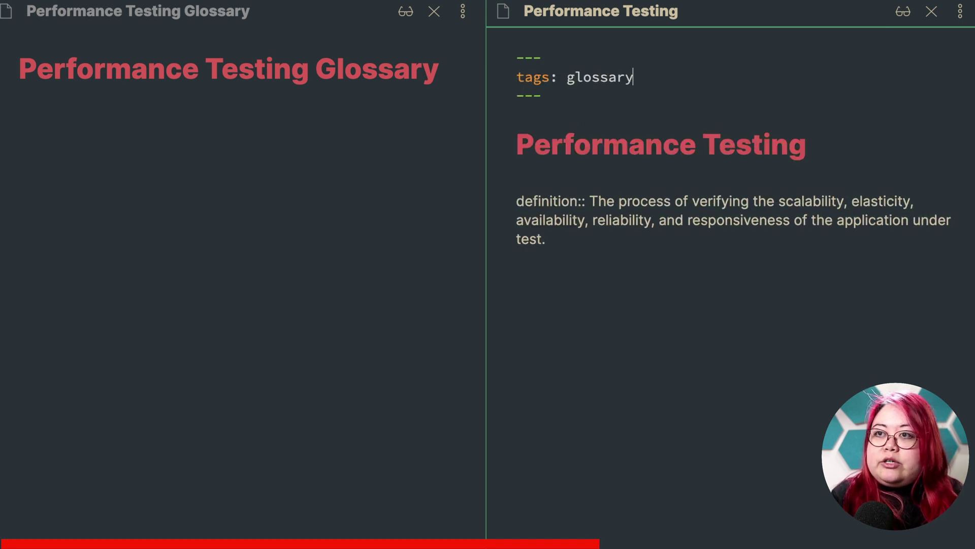
{"action": "type", "text": ", performance"}
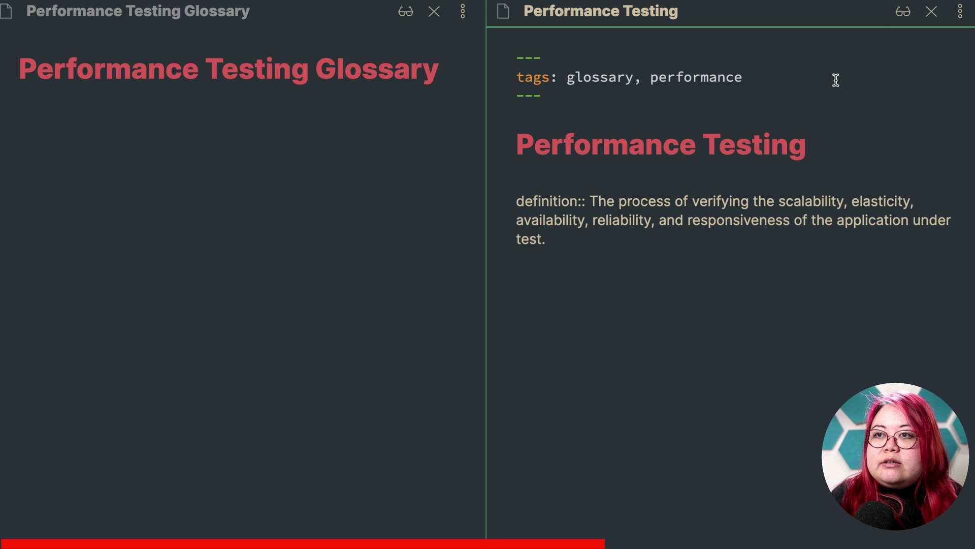
- Write a dataview block: TABLE definition as "Definition" from #glossary
{"action": "left_click", "coordinate": [199, 205]}
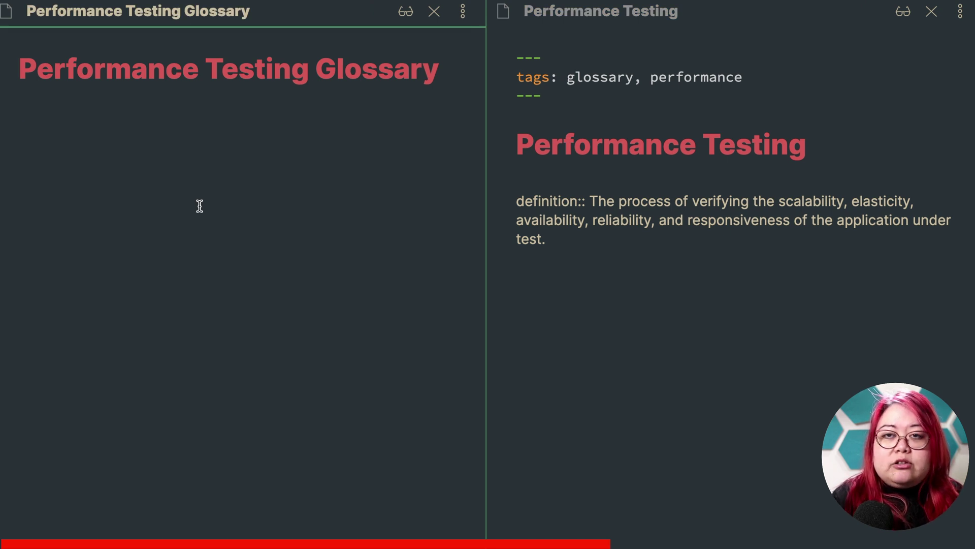
{"action": "type", "text": "```dataview "}
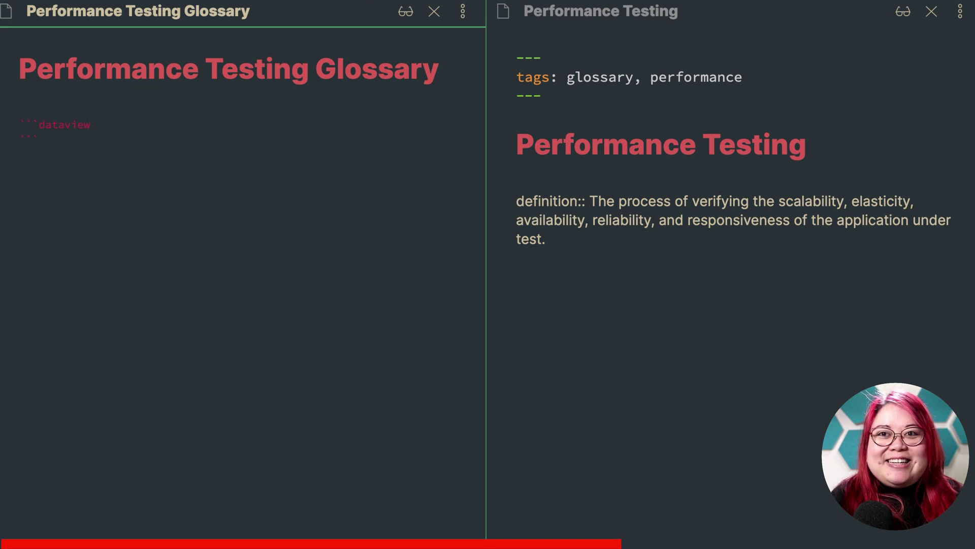
{"action": "type", "text": "TABLE"}
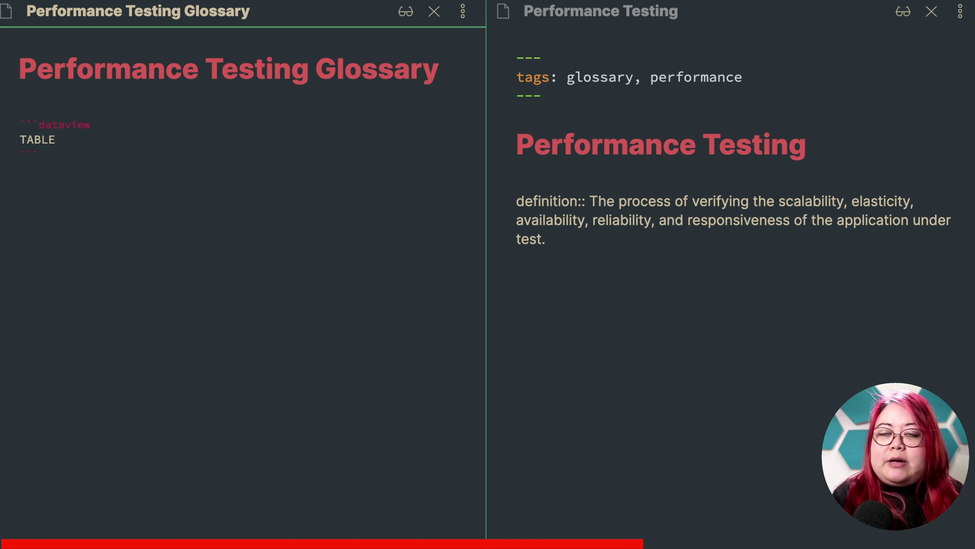
{"action": "type", "text": "definition"}
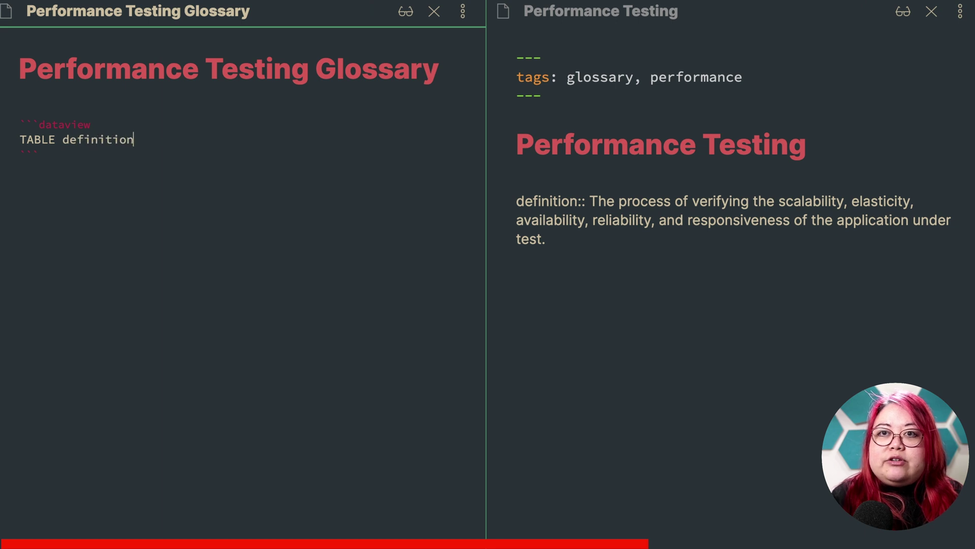
{"action": "type", "text": " as \"Definition"}
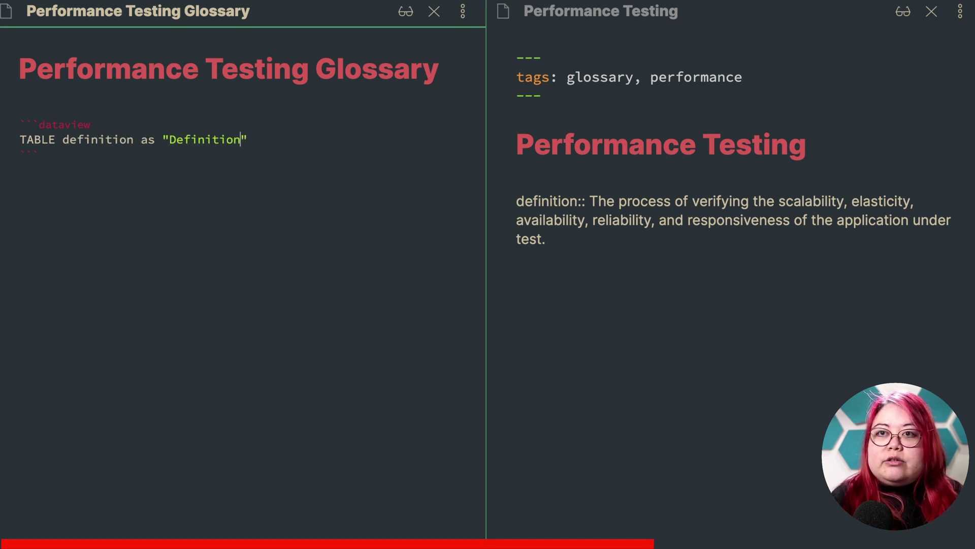
{"action": "type", "text": "F"}
{"action": "key", "text": "BackSpace"}
{"action": "key", "text": "BackSpace"}
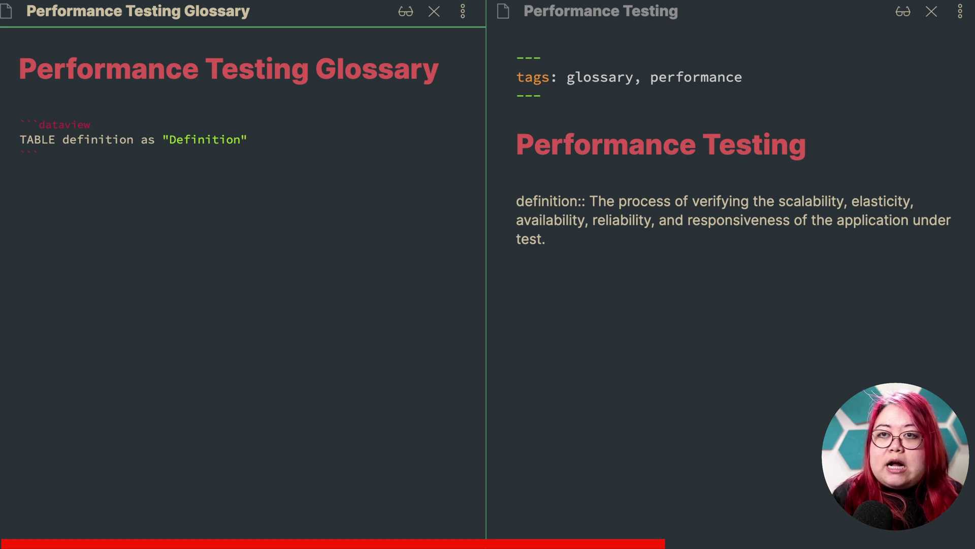
{"action": "type", "text": "from #glossary"}
{"action": "key", "text": "Escape"}
{"action": "key", "text": "Up"}
{"action": "key", "text": "Up"}
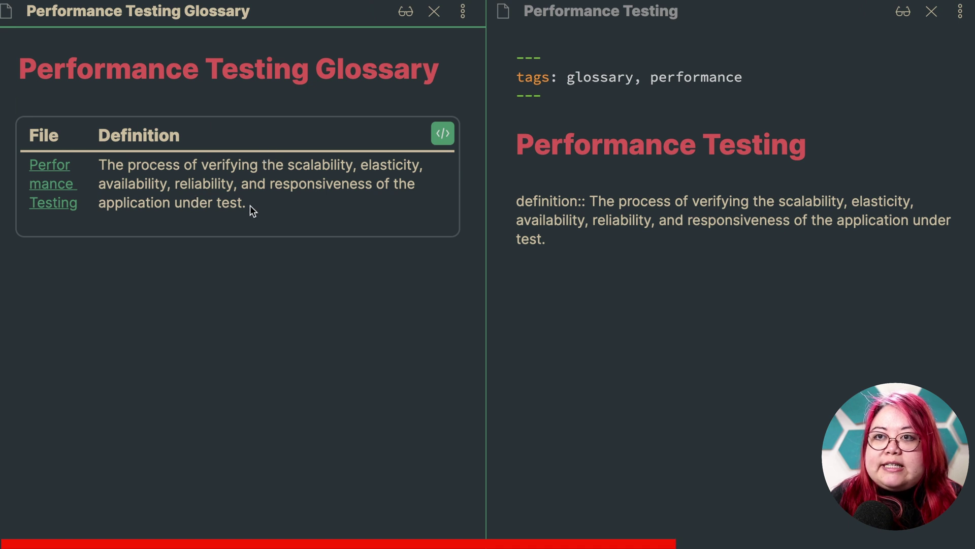
- Filter the glossary table with WHERE contains(tags,"performance")
{"action": "left_click", "coordinate": [780, 383]}
{"action": "left_click", "coordinate": [298, 107]}
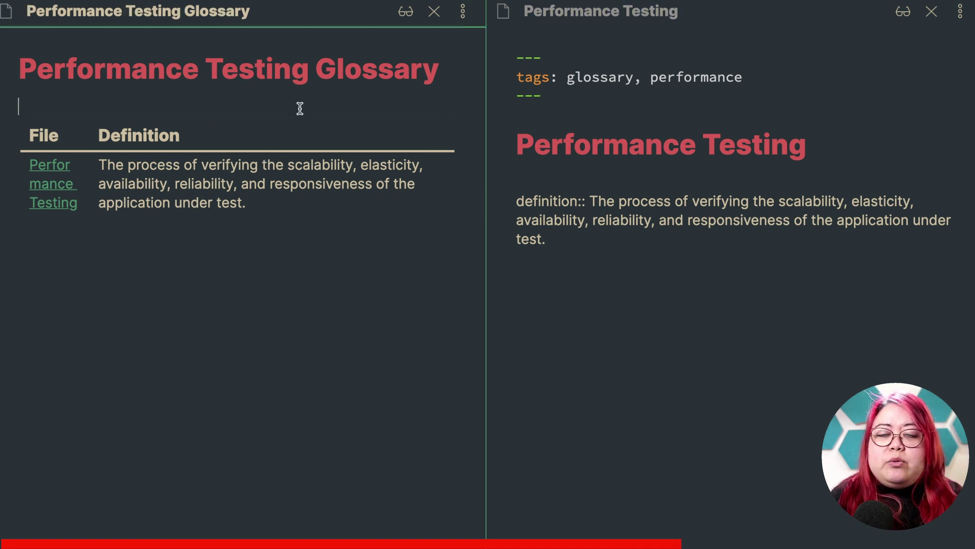
{"action": "key", "text": "Down"}
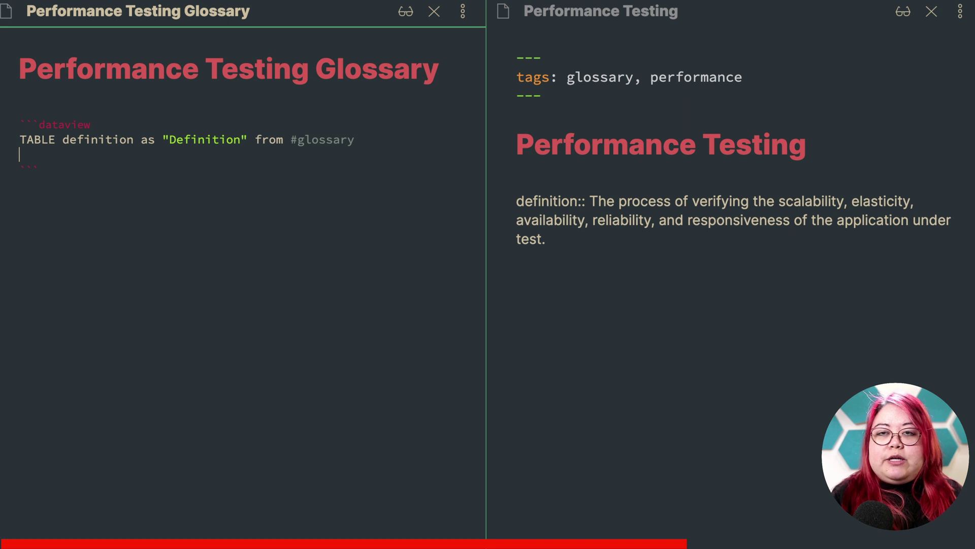
{"action": "type", "text": "WHERE contains(tags,\""}
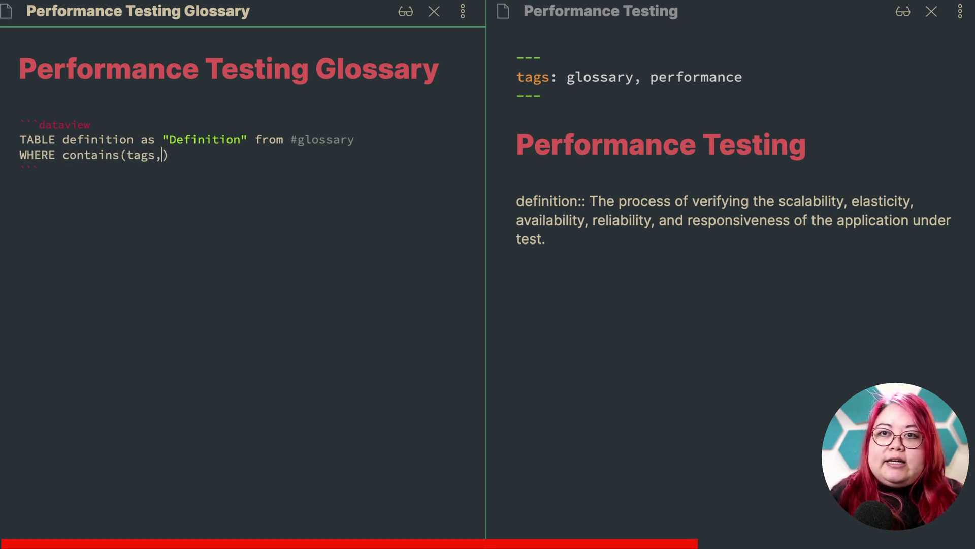
{"action": "type", "text": "performance"}
{"action": "key", "text": "Up"}
{"action": "key", "text": "Up"}
{"action": "key", "text": "Up"}
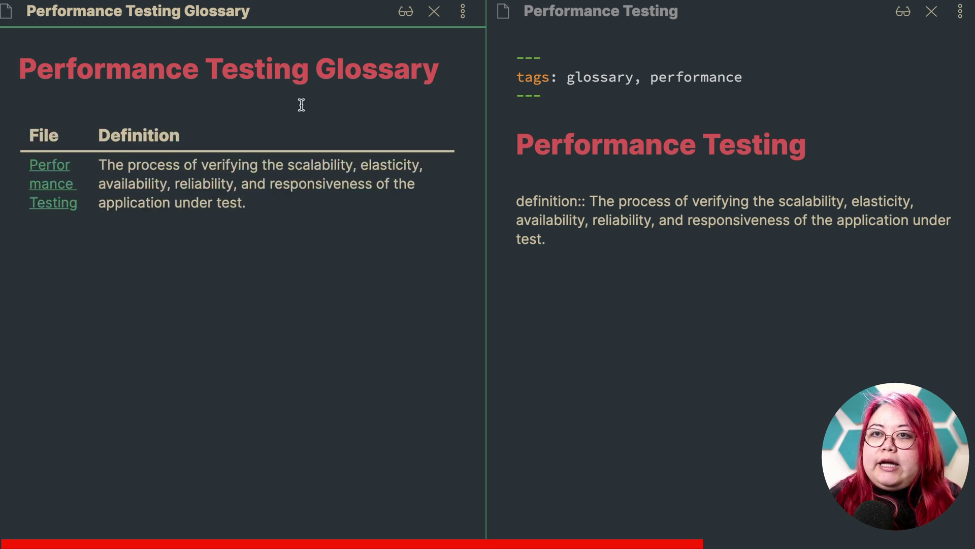
- Delete the performance tag from Performance Testing and search notes for 'readwise'
{"action": "double_click", "coordinate": [699, 79]}
{"action": "key", "text": "BackSpace"}
{"action": "key", "text": "BackSpace"}
{"action": "key", "text": "BackSpace"}
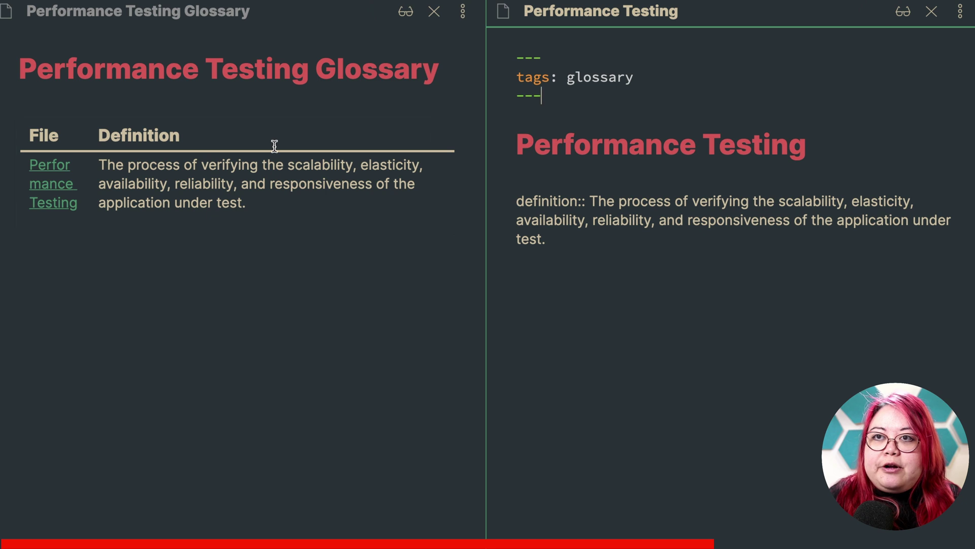
{"action": "key", "text": "super+o"}
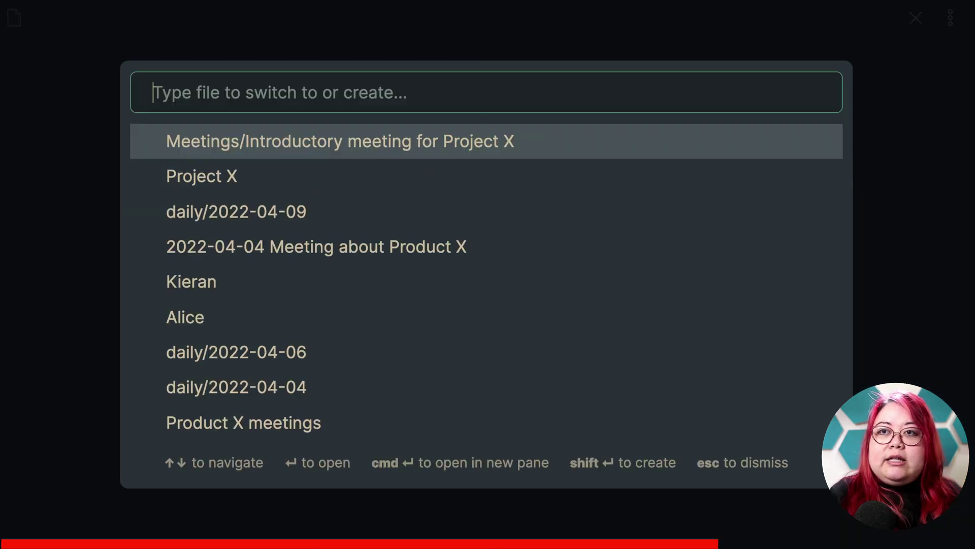
{"action": "type", "text": "readwise"}
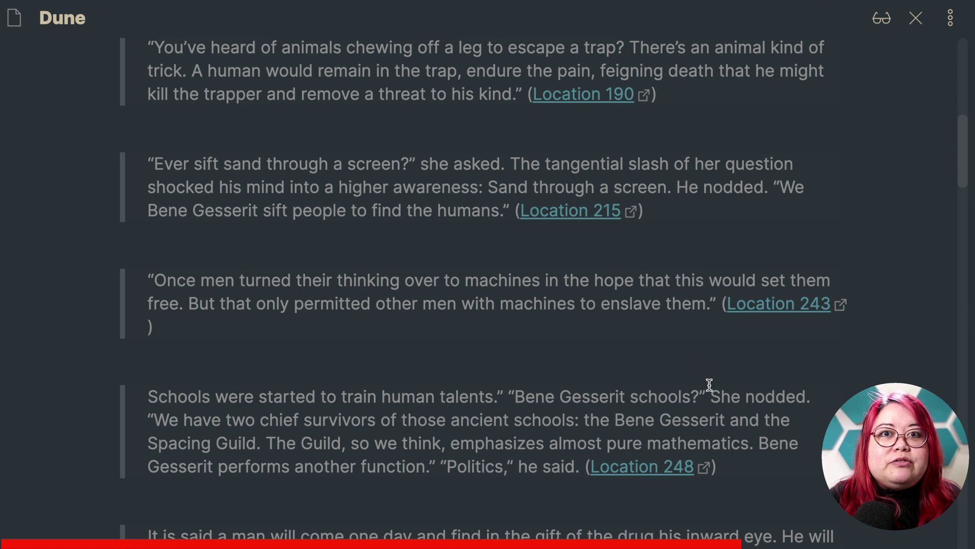
- Scroll through Dune's highlights and back to its frontmatter dated 2022-03-27
{"action": "scroll", "coordinate": [715, 362], "scroll_direction": "up", "scroll_amount": 10}
{"action": "scroll", "coordinate": [715, 363], "scroll_direction": "up", "scroll_amount": 1}
{"action": "scroll", "coordinate": [716, 363], "scroll_direction": "down", "scroll_amount": 5}
{"action": "scroll", "coordinate": [715, 363], "scroll_direction": "up", "scroll_amount": 5}
{"action": "scroll", "coordinate": [716, 363], "scroll_direction": "down", "scroll_amount": 10}
{"action": "scroll", "coordinate": [711, 363], "scroll_direction": "down", "scroll_amount": 2}
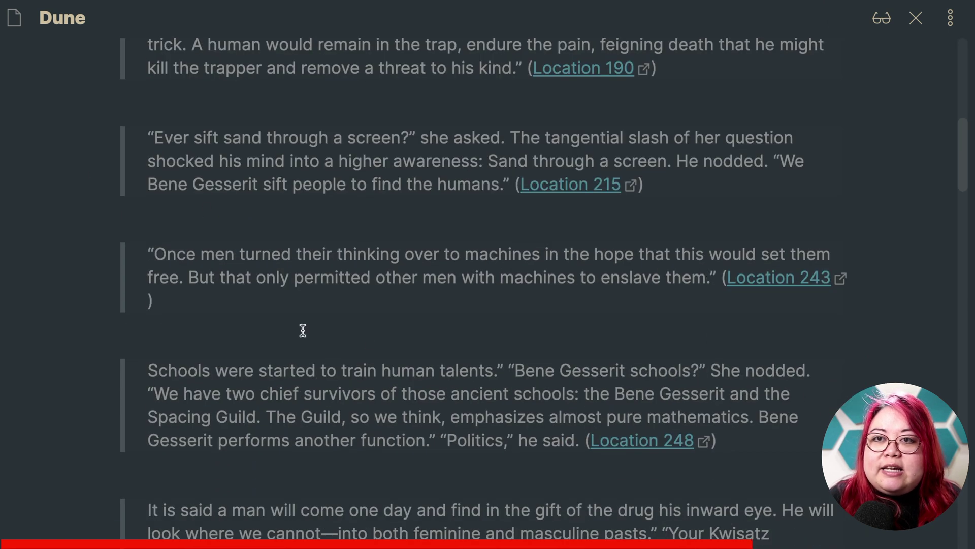
{"action": "scroll", "coordinate": [341, 279], "scroll_direction": "down", "scroll_amount": 3}
{"action": "scroll", "coordinate": [342, 273], "scroll_direction": "up", "scroll_amount": 1}
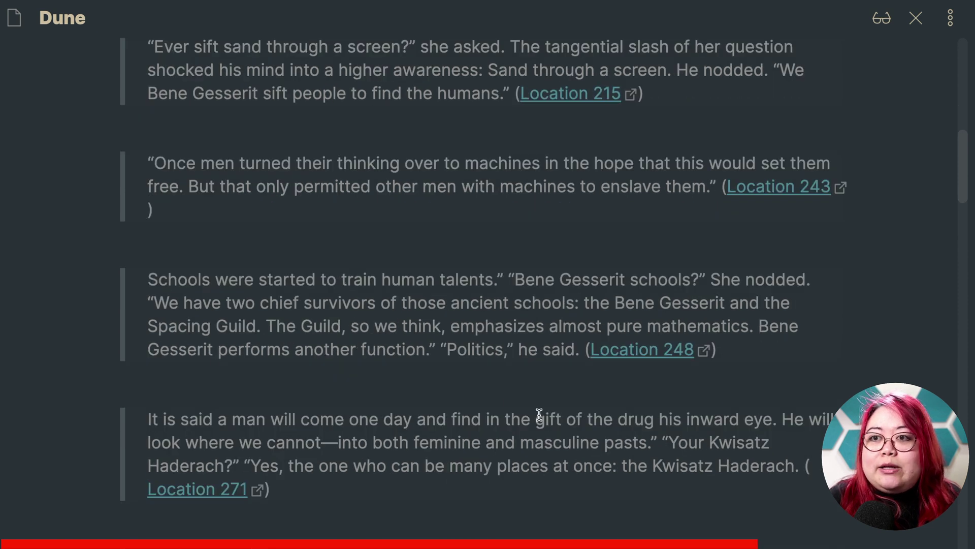
{"action": "scroll", "coordinate": [539, 414], "scroll_direction": "down", "scroll_amount": 7}
{"action": "scroll", "coordinate": [542, 409], "scroll_direction": "down", "scroll_amount": 1}
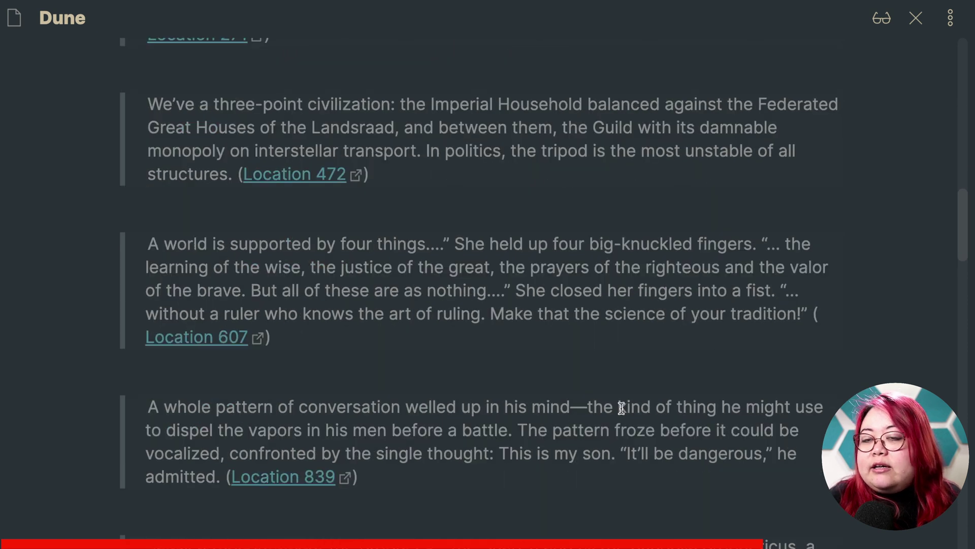
{"action": "scroll", "coordinate": [632, 396], "scroll_direction": "down", "scroll_amount": 8}
{"action": "scroll", "coordinate": [636, 389], "scroll_direction": "up", "scroll_amount": 20}
{"action": "left_click_drag", "start_coordinate": [236, 168], "coordinate": [285, 167]}
{"action": "left_click", "coordinate": [383, 163]}
{"action": "left_click_drag", "start_coordinate": [422, 163], "coordinate": [84, 106]}
{"action": "left_click", "coordinate": [514, 171]}
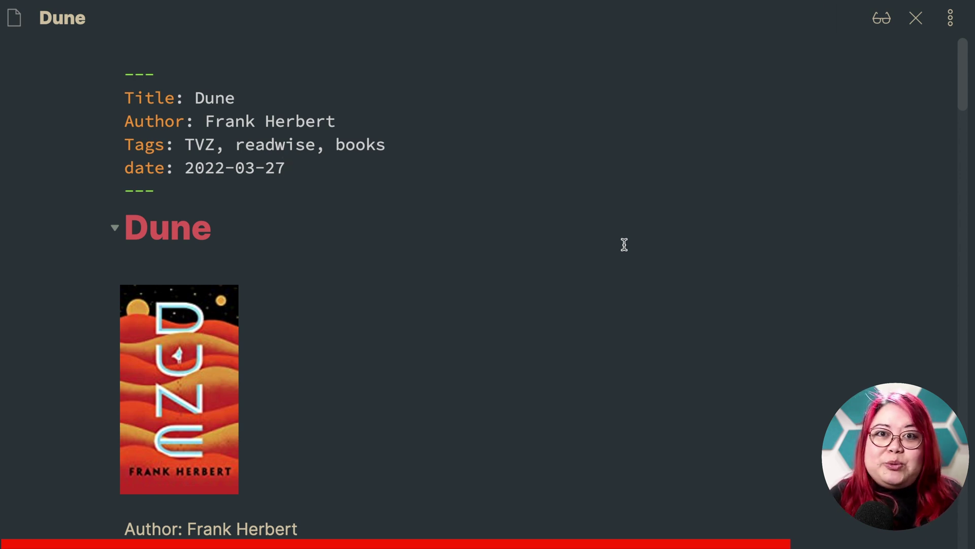
- Create a 'Books I Read in 2022' note in a new pane beside Dune
{"action": "key", "text": "super+o"}
{"action": "type", "text": "Bookss"}
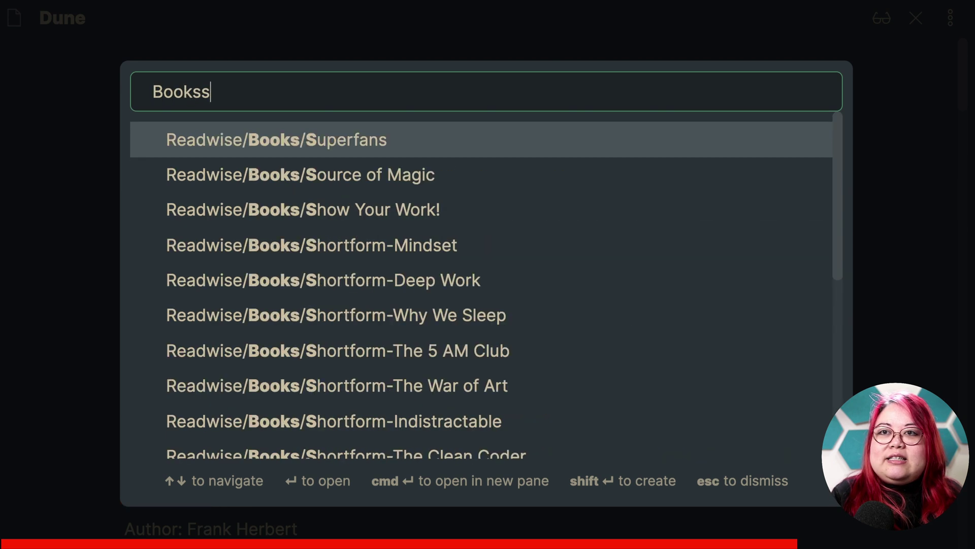
{"action": "key", "text": "BackSpace"}
{"action": "type", "text": "I Read in 202"}
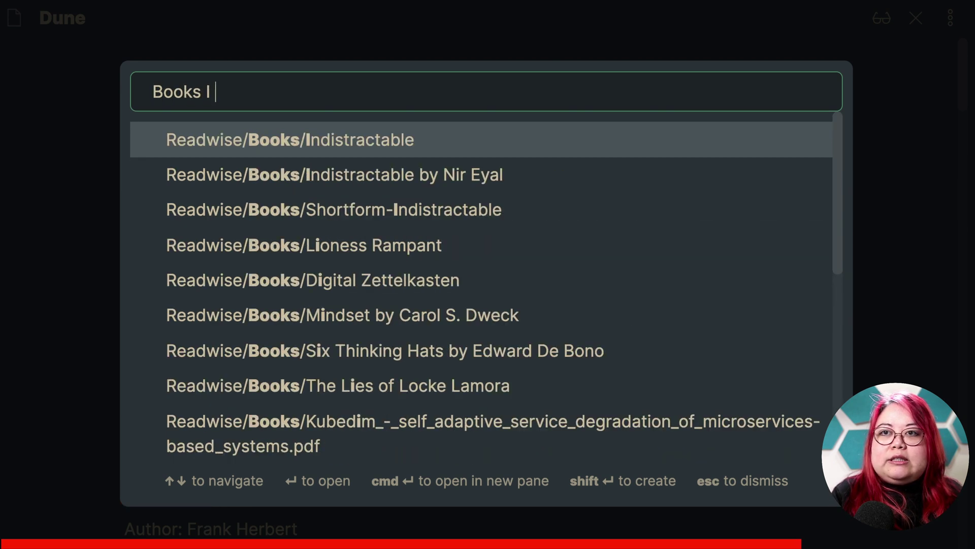
{"action": "type", "text": "2"}
{"action": "key", "text": "super+Return"}
- Head the note with its title as a # heading, leaving a line below for the query
{"action": "left_click", "coordinate": [662, 20]}
{"action": "key", "text": "ctrl+c"}
{"action": "left_click", "coordinate": [675, 107]}
{"action": "type", "text": "#"}
{"action": "key", "text": "ctrl+v"}
{"action": "key", "text": "Return"}
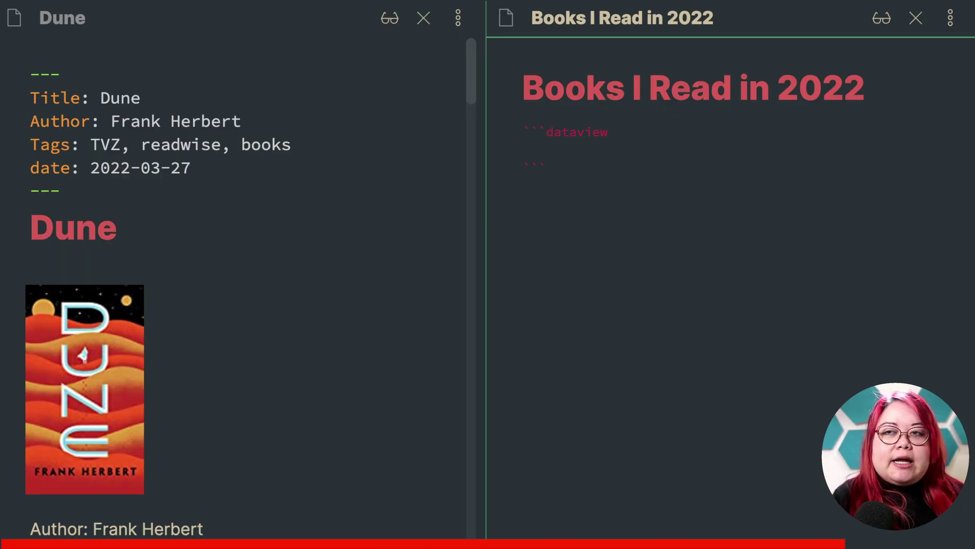
- Write a table query of rating from #books where date >= 2022-01-01, and render it
{"action": "type", "text": "table"}
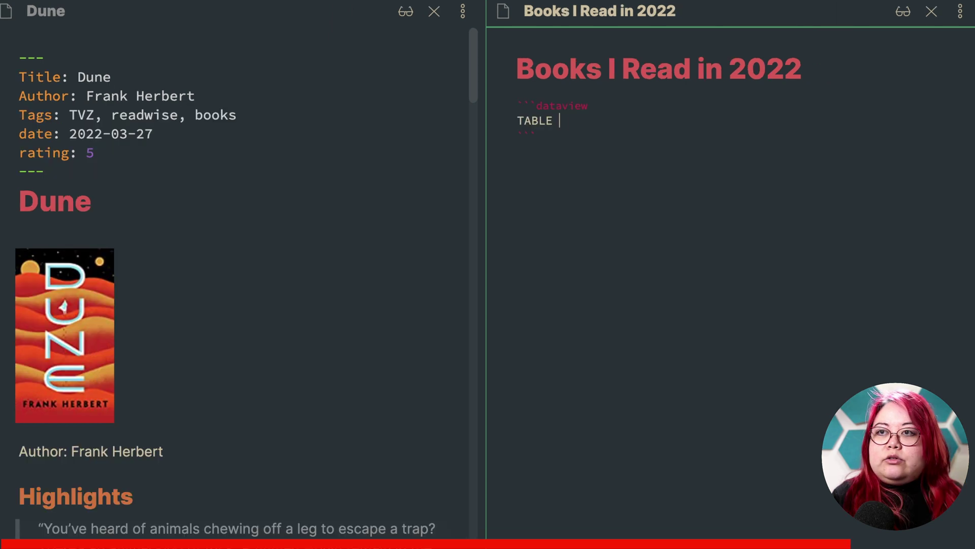
{"action": "type", "text": "rating as \"Rating\" from"}
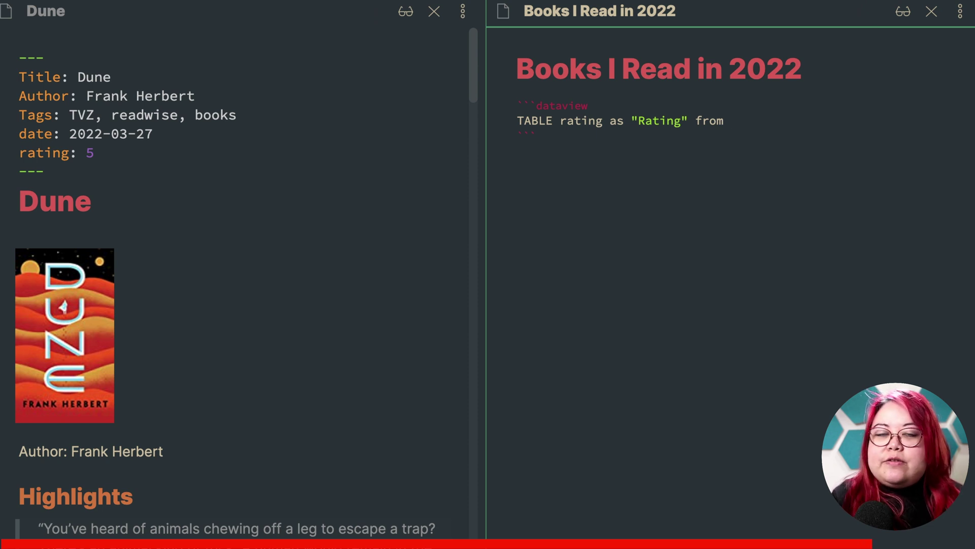
{"action": "type", "text": "#"}
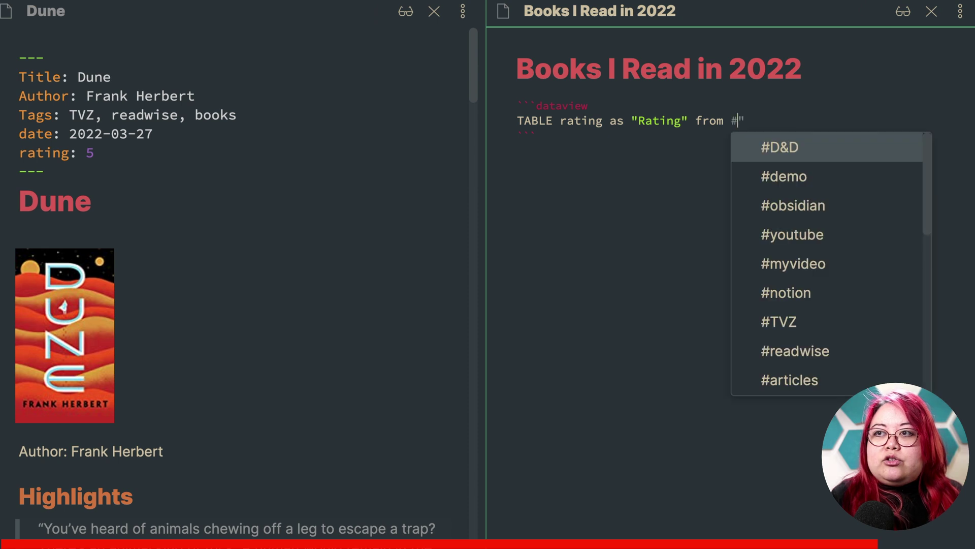
{"action": "key", "text": "BackSpace"}
{"action": "type", "text": "#"}
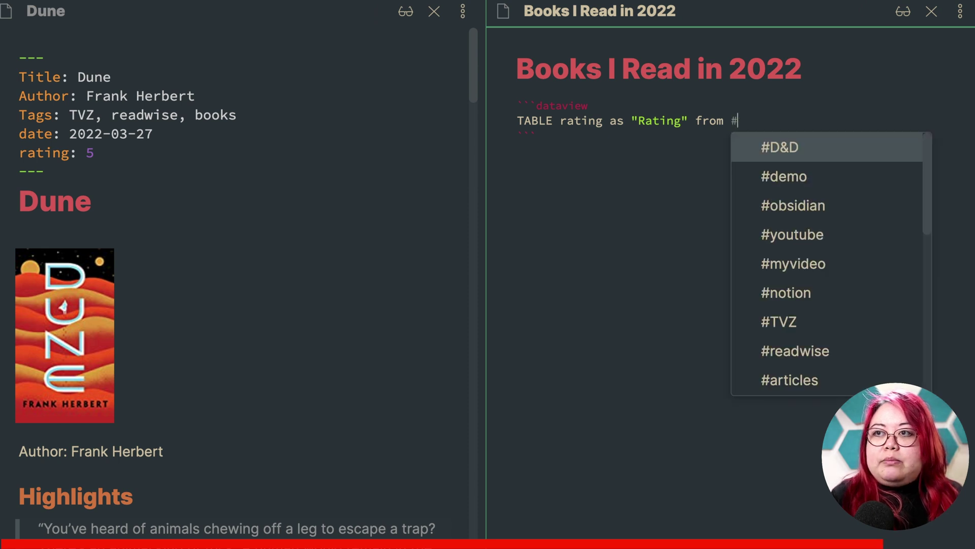
{"action": "type", "text": "books"}
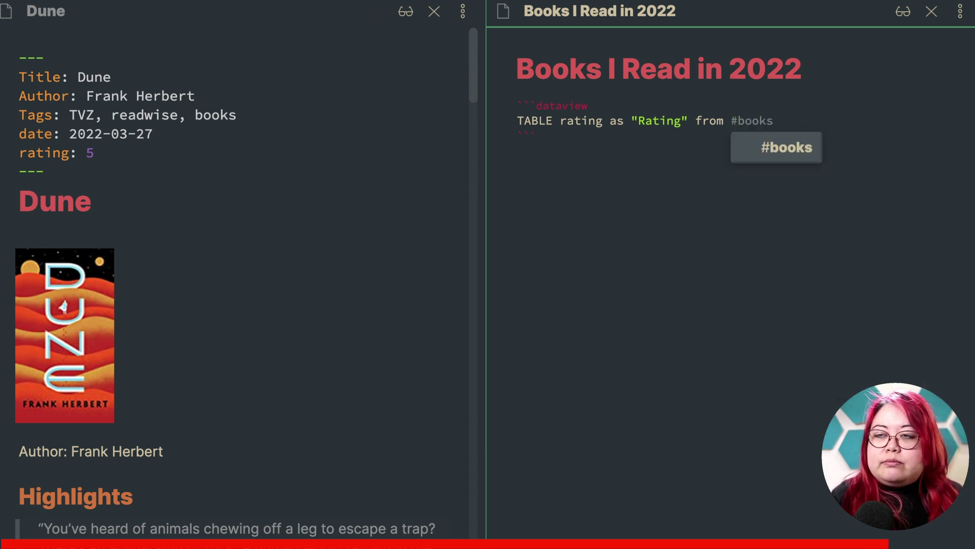
{"action": "type", "text": "where"}
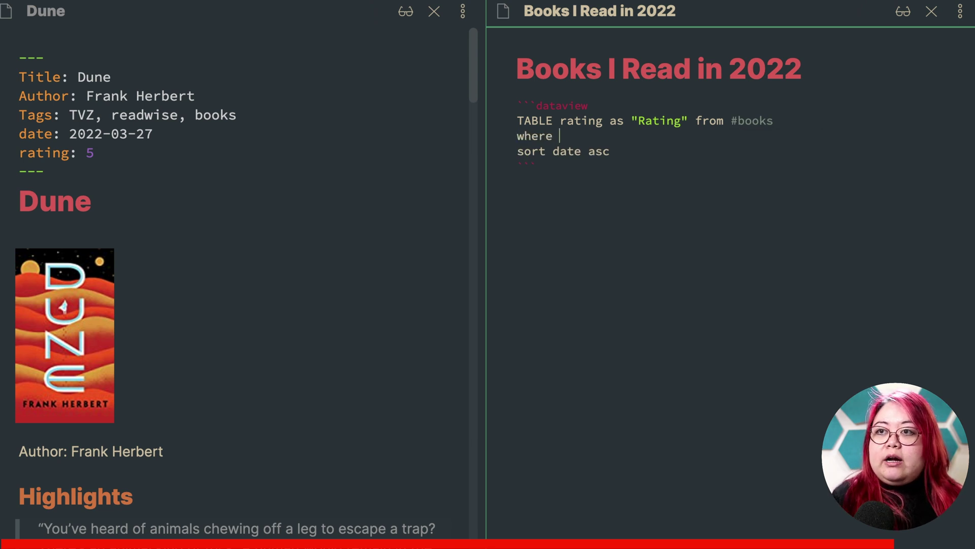
{"action": "type", "text": " date"}
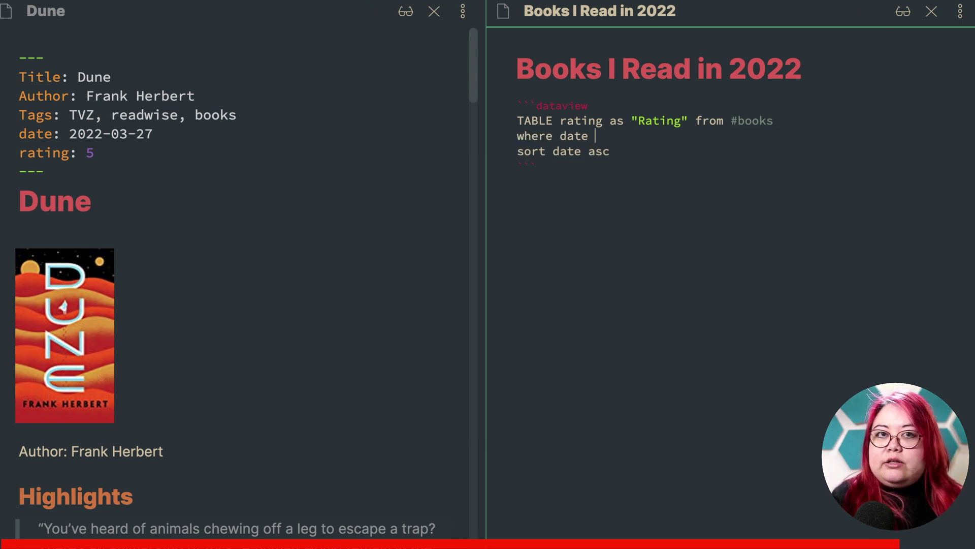
{"action": "type", "text": " >="}
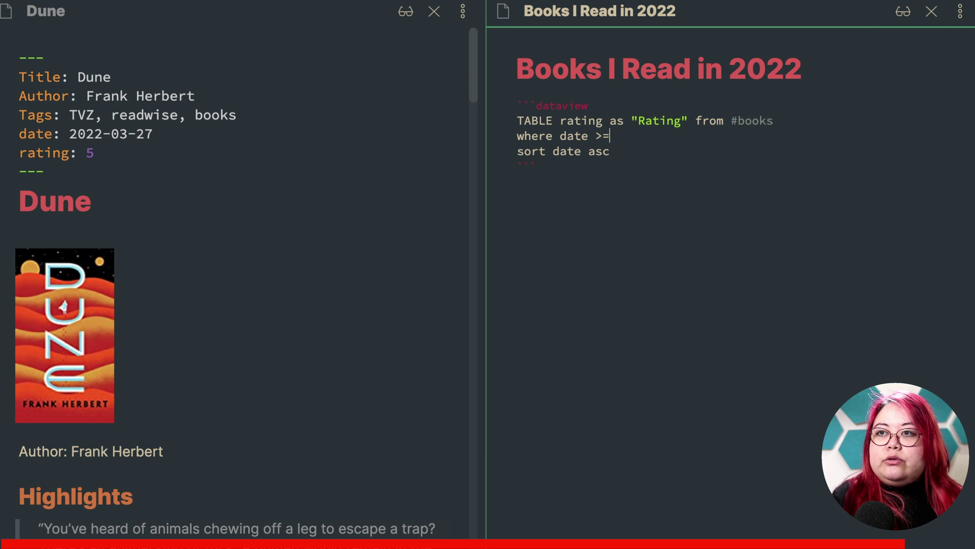
{"action": "type", "text": " date()"}
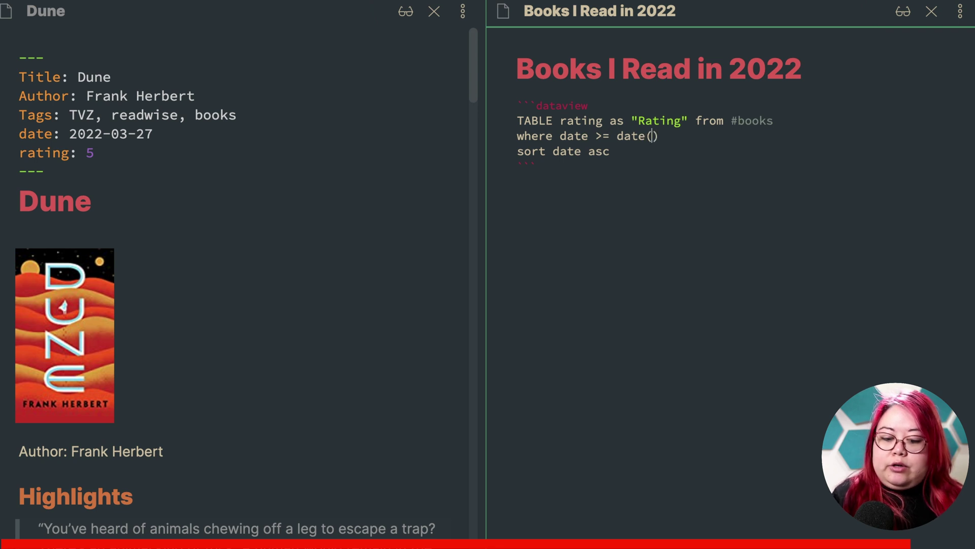
{"action": "type", "text": "2022-01-"}
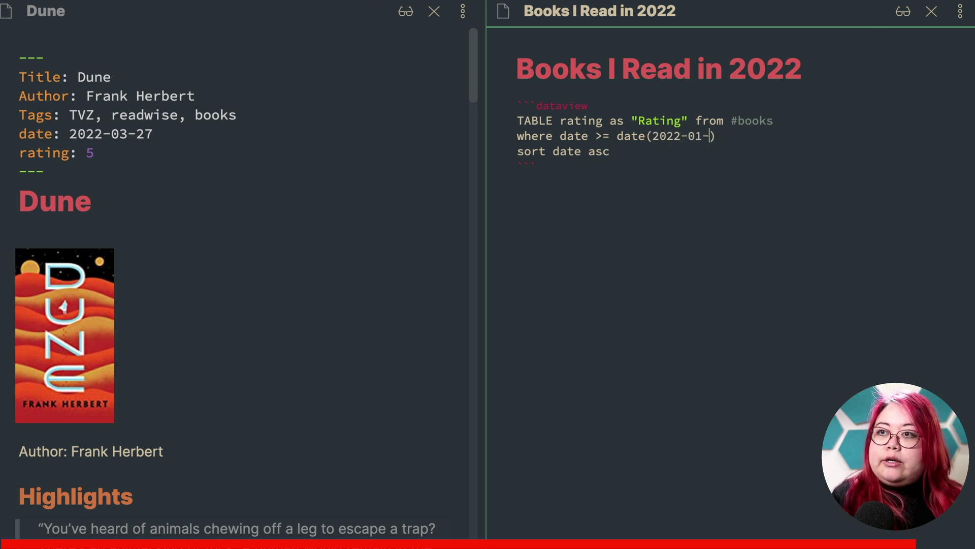
{"action": "type", "text": "01"}
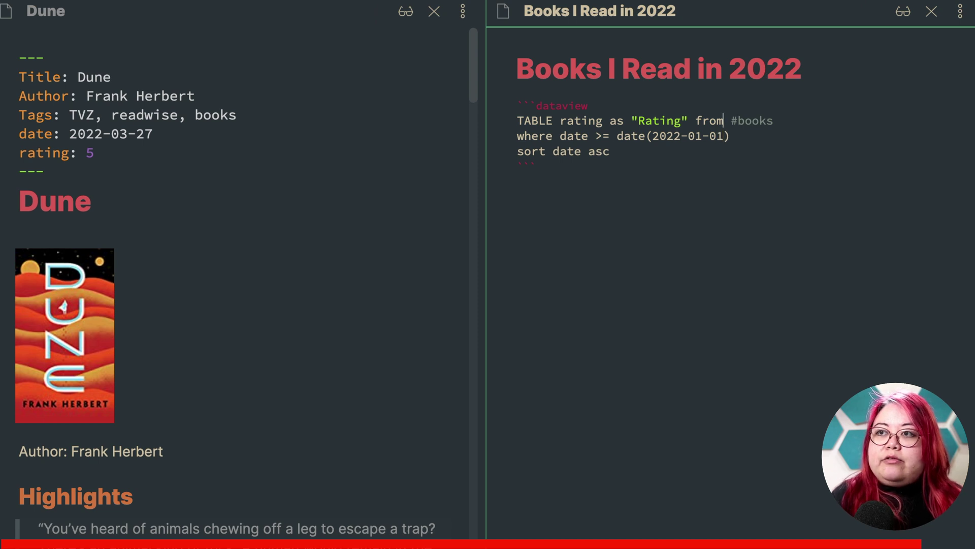
{"action": "left_click", "coordinate": [805, 90]}
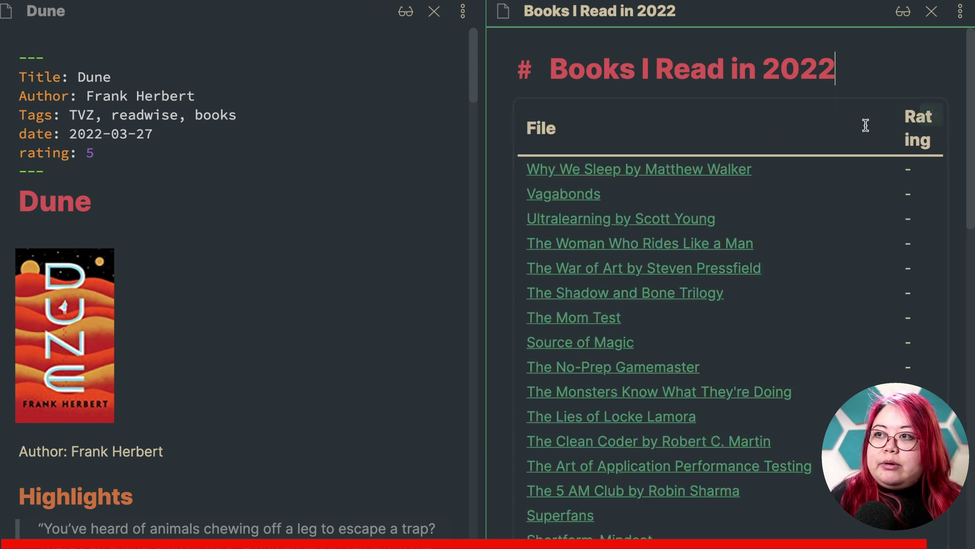
- Show each book's date instead of its rating and sort the table by Title
{"action": "left_click", "coordinate": [837, 113]}
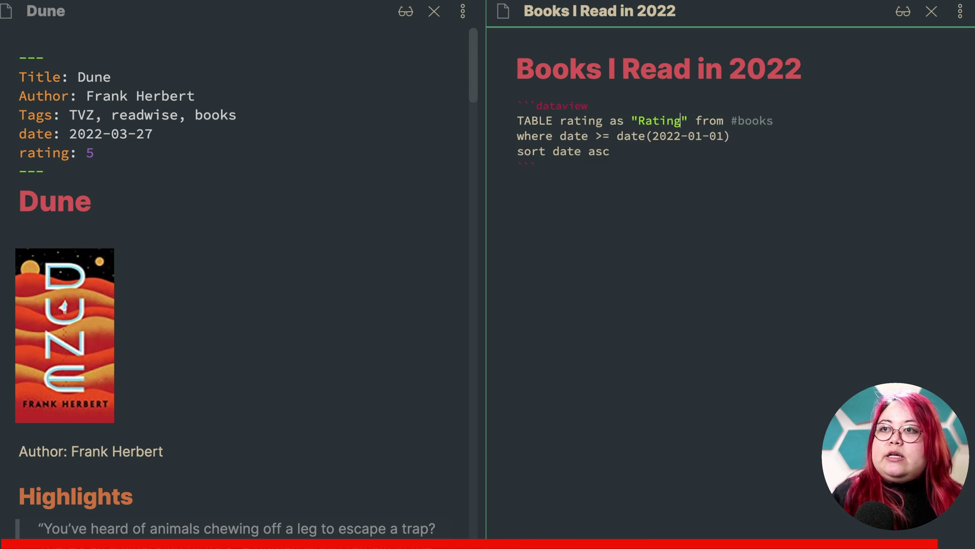
{"action": "key", "text": "ctrl+shift+Left"}
{"action": "key", "text": "ctrl+shift+Left"}
{"action": "key", "text": "ctrl+shift+Left"}
{"action": "key", "text": "ctrl+shift+Left"}
{"action": "key", "text": "ctrl+shift+Left"}
{"action": "type", "text": "date"}
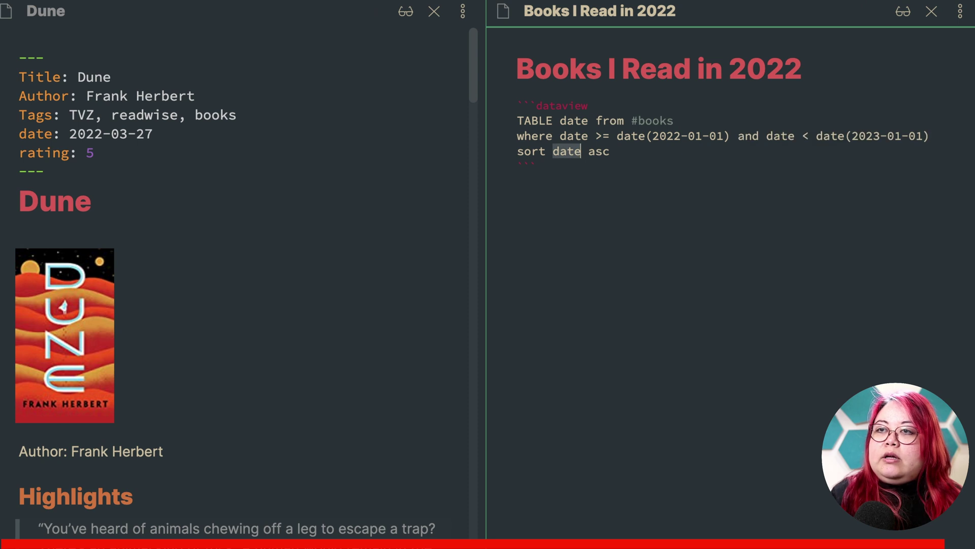
{"action": "key", "text": "Right"}
{"action": "key", "text": "Left"}
{"action": "key", "text": "Left"}
{"action": "key", "text": "Right"}
{"action": "key", "text": "Right"}
{"action": "key", "text": "ctrl+shift+Left"}
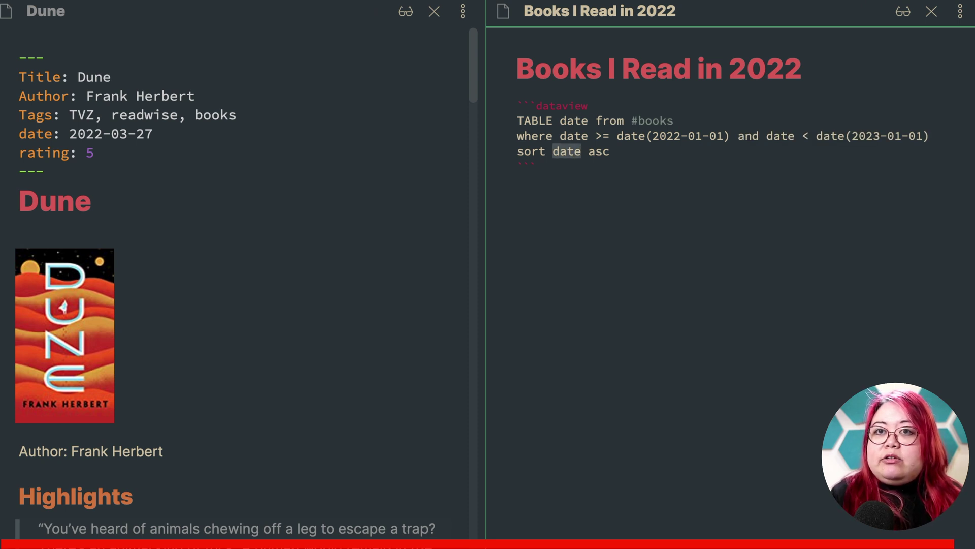
{"action": "type", "text": "Tiele"}
{"action": "key", "text": "Up"}
{"action": "key", "text": "Up"}
{"action": "key", "text": "Up"}
{"action": "key", "text": "Up"}
- Add an unchecked task below 'meeting notes here' to discuss the project's intended deadline with a colleague
{"action": "scroll", "coordinate": [788, 435], "scroll_direction": "down", "scroll_amount": 10}
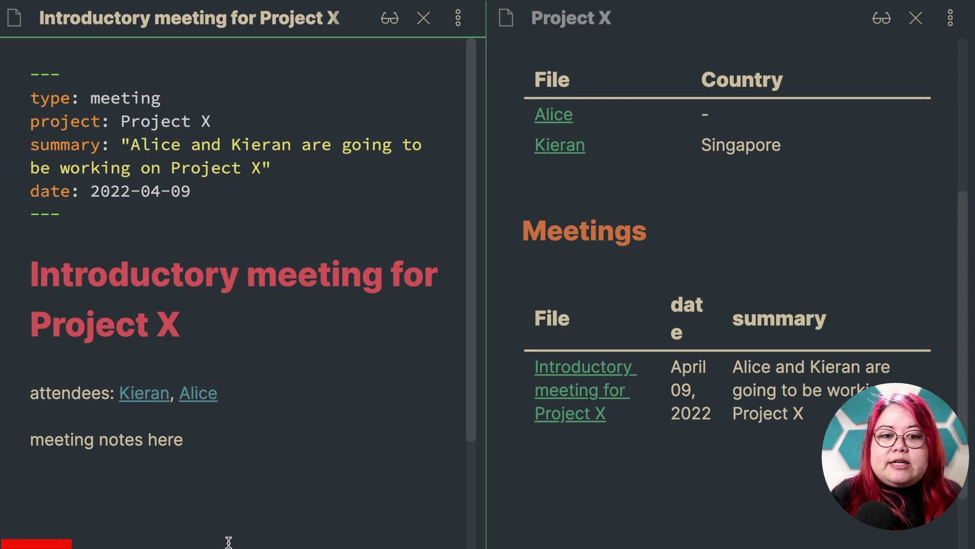
{"action": "type", "text": "- [ ] "}
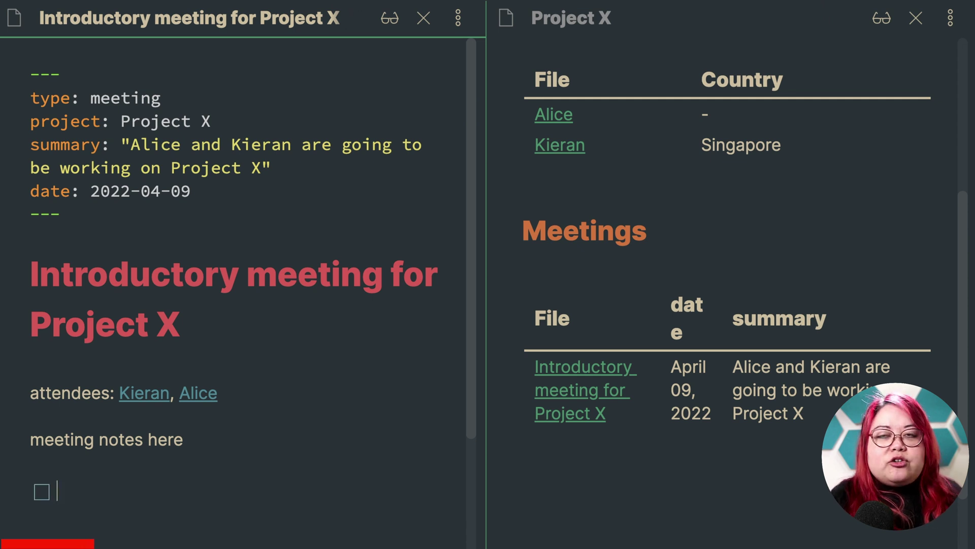
{"action": "type", "text": "Talk to Rob about the intended deadline for this project."}
- Add a '## Tasks' heading with a dataview TASK query block below it and render the results
{"action": "left_click", "coordinate": [653, 489]}
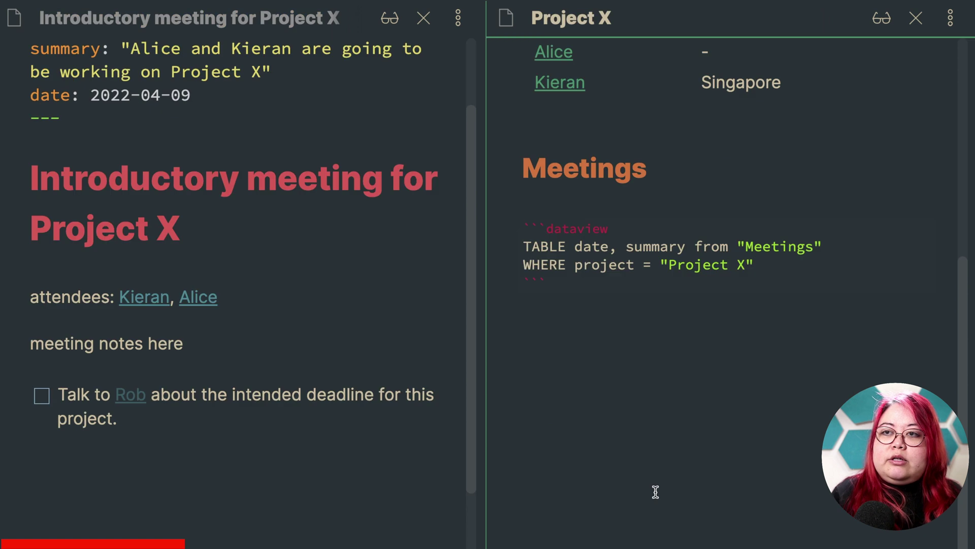
{"action": "type", "text": "## "}
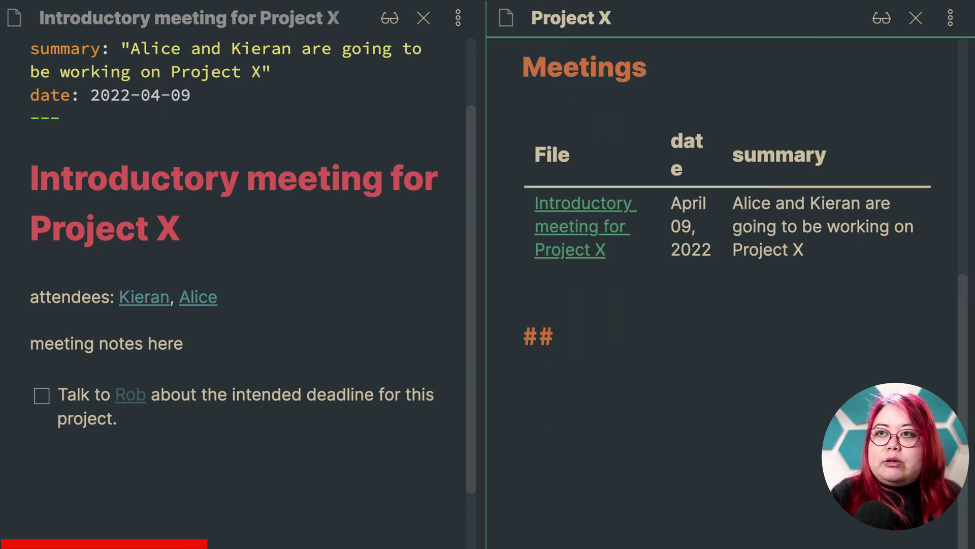
{"action": "type", "text": "Tasks"}
{"action": "key", "text": "Return"}
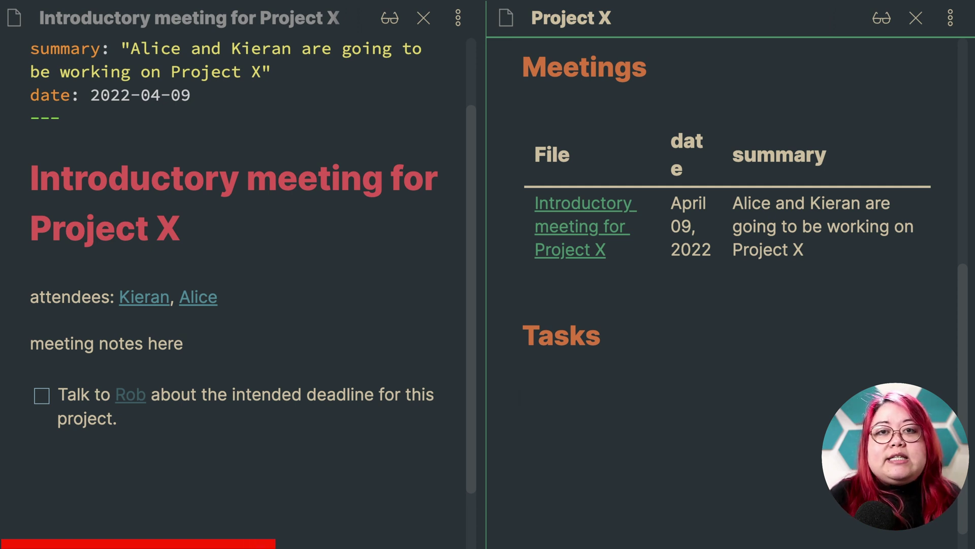
{"action": "type", "text": "```dataview"}
{"action": "key", "text": "Return"}
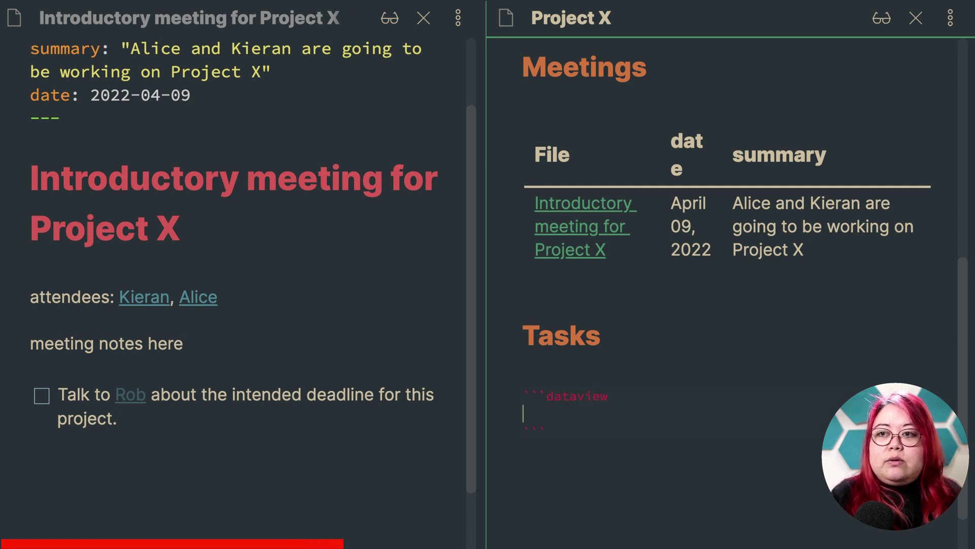
{"action": "type", "text": "TASKS"}
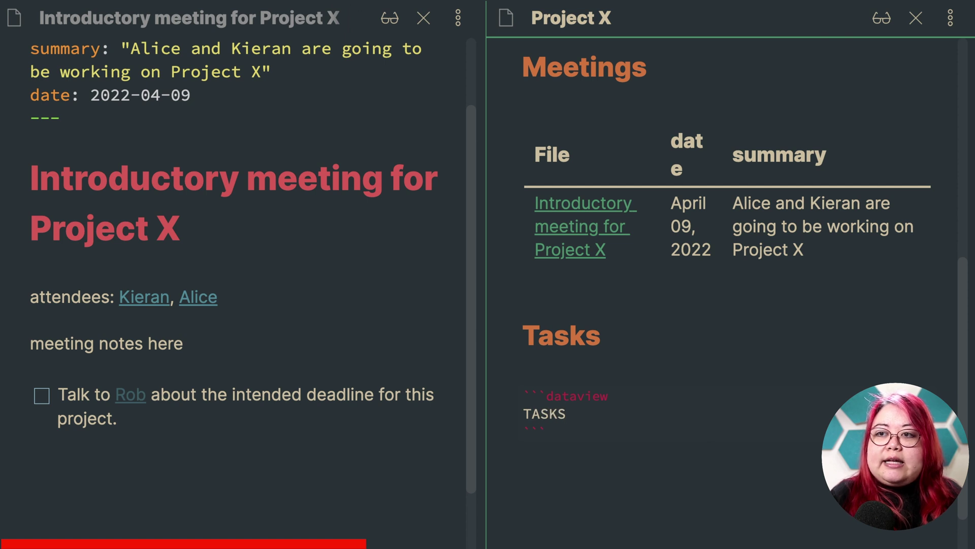
{"action": "scroll", "coordinate": [487, 378], "scroll_direction": "down", "scroll_amount": 3}
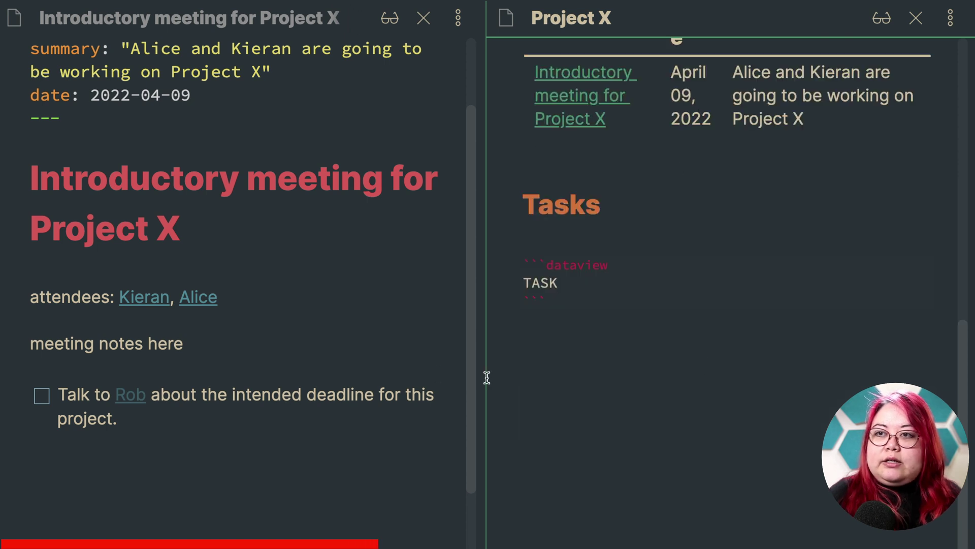
{"action": "left_click", "coordinate": [703, 370]}
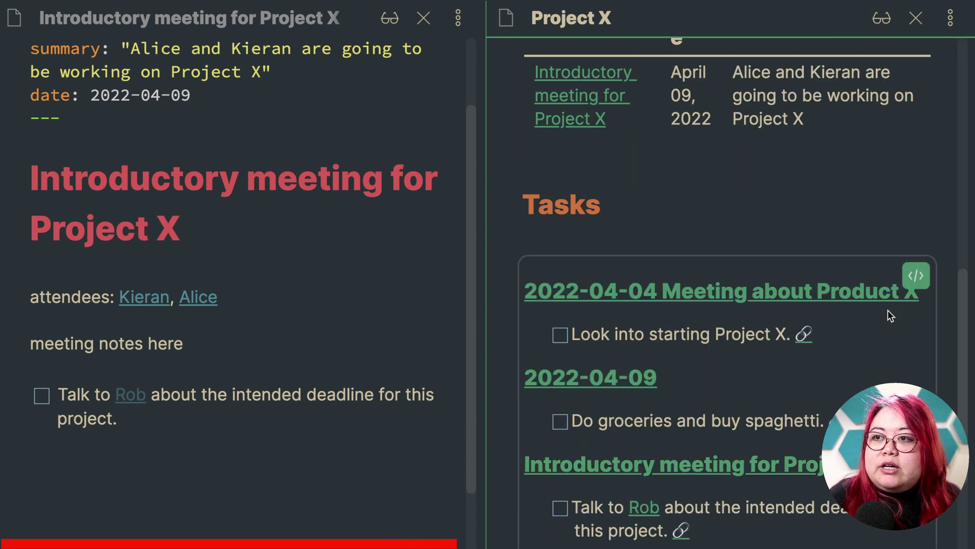
{"action": "mouse_move", "coordinate": [768, 297]}
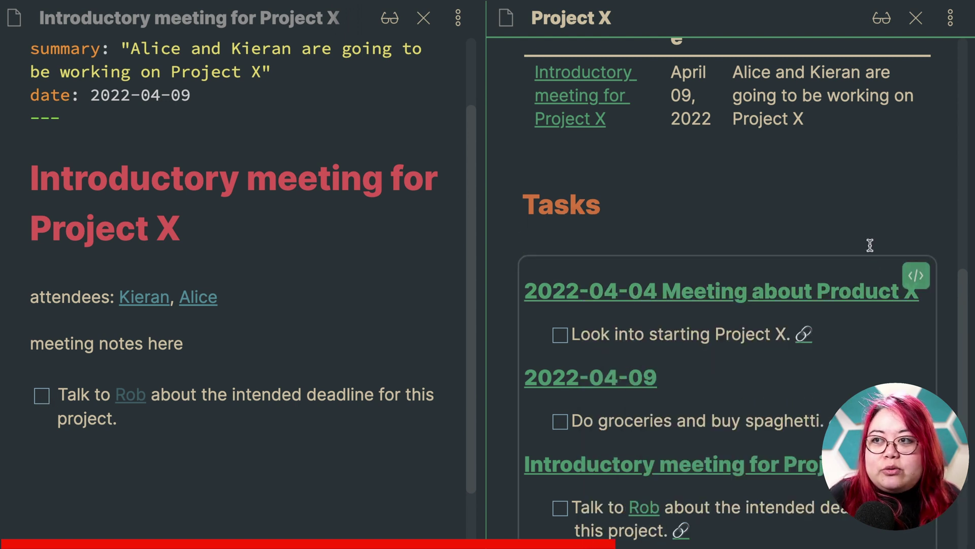
- Render the task list filtered to incomplete Project X tasks, testing it by ticking and unticking the deadline task
{"action": "key", "text": "Down"}
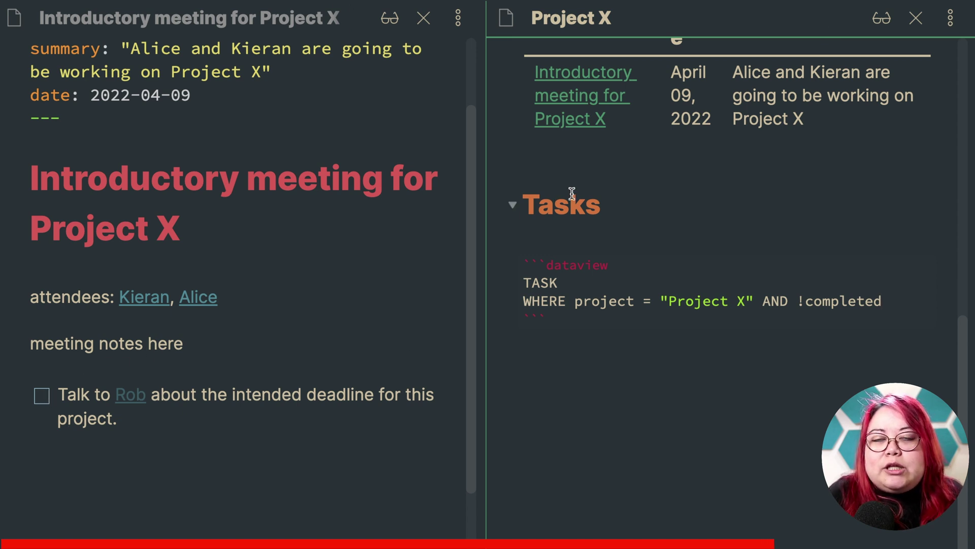
{"action": "left_click", "coordinate": [522, 242]}
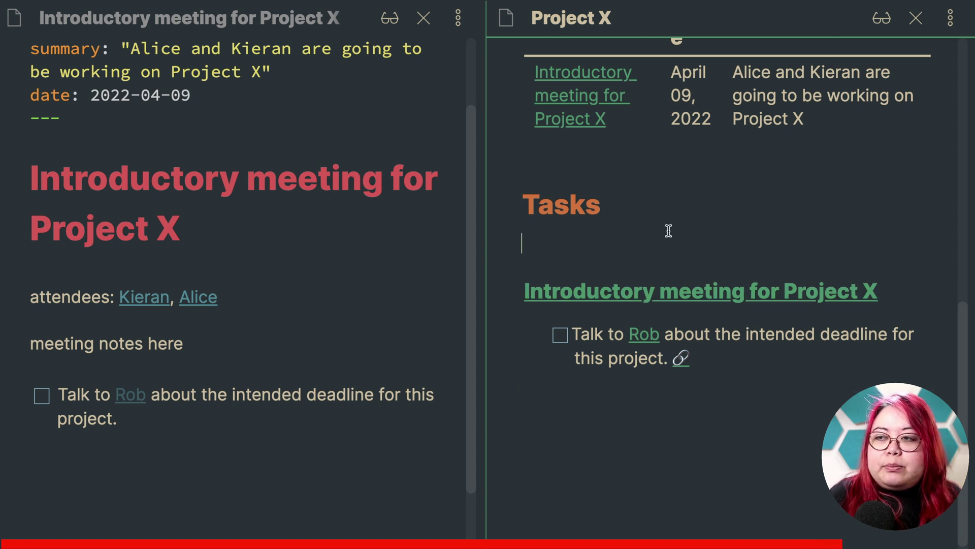
{"action": "left_click", "coordinate": [42, 396]}
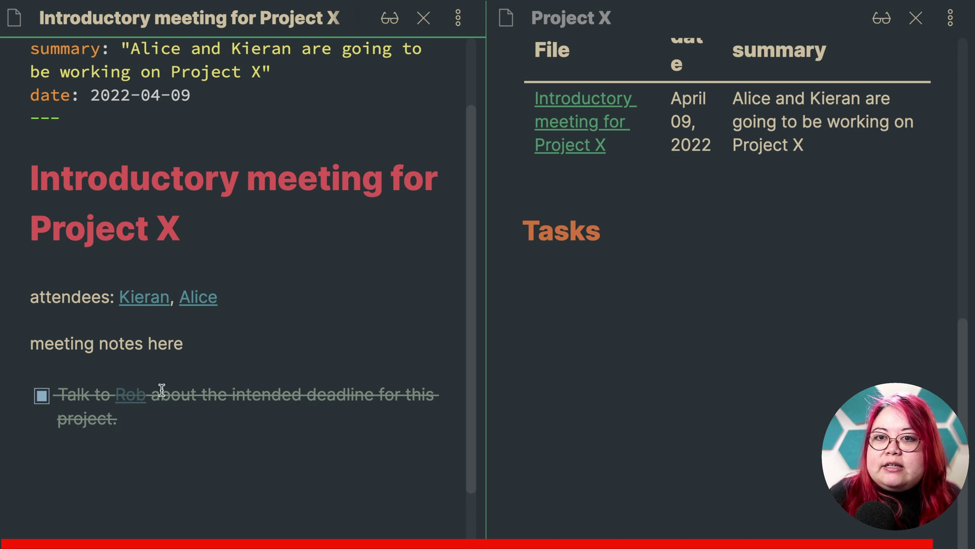
{"action": "left_click", "coordinate": [41, 395]}
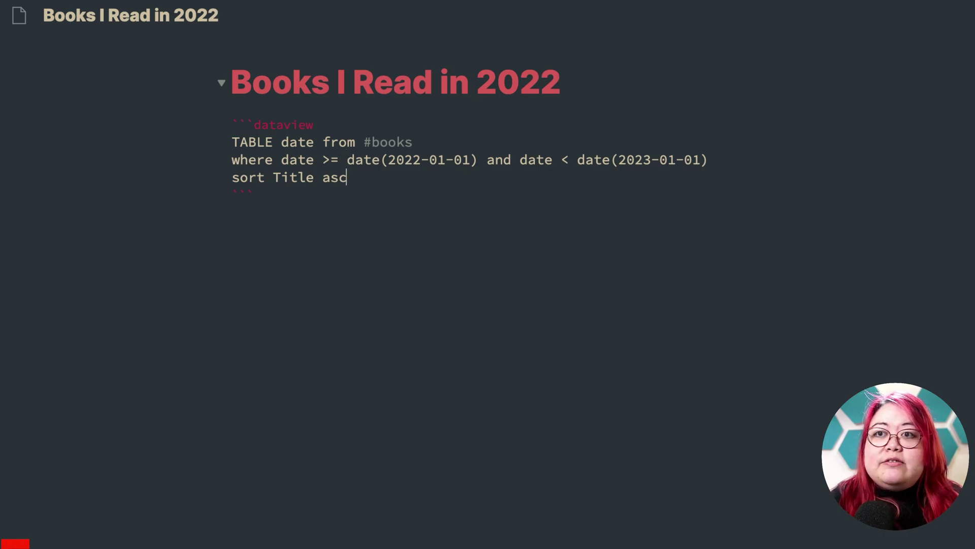
- Replace the three books query lines with a CALENDAR query
{"action": "key", "text": "shift+Up"}
{"action": "key", "text": "shift+Up"}
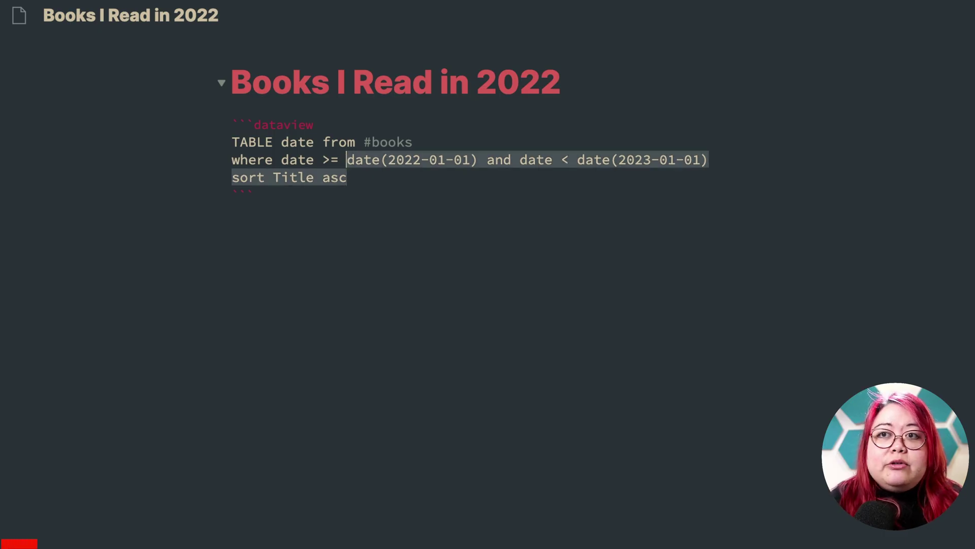
{"action": "key", "text": "shift+Home"}
{"action": "type", "text": "CAL"}
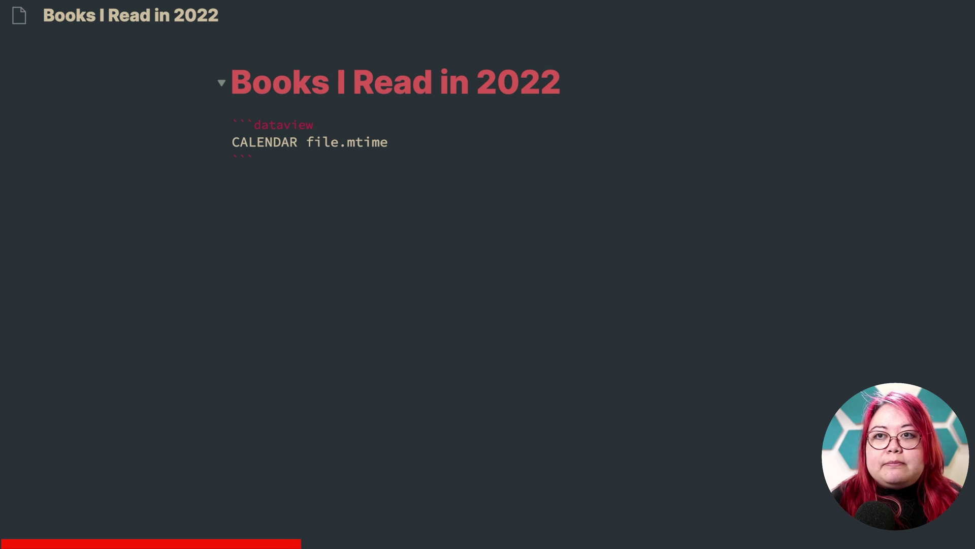
{"action": "left_click", "coordinate": [564, 82]}
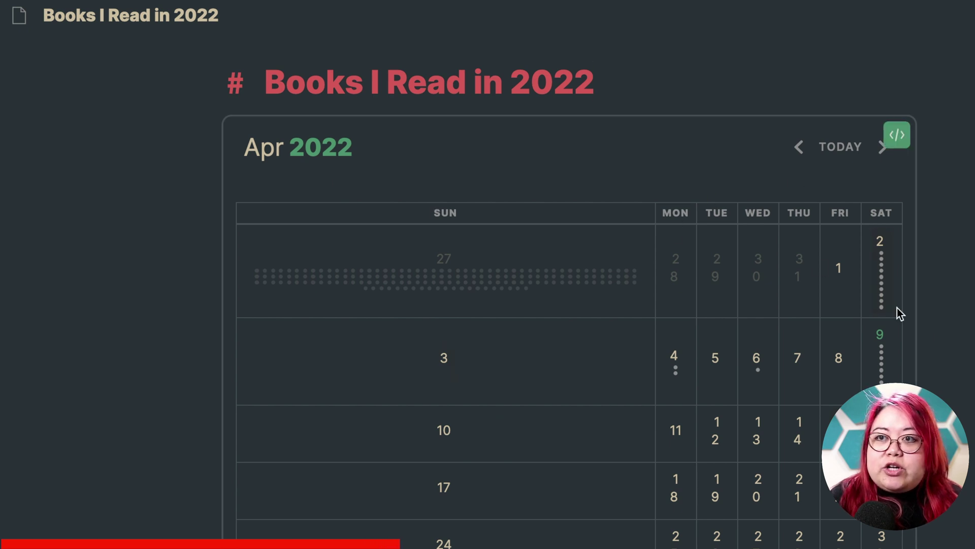
{"action": "mouse_move", "coordinate": [374, 254]}
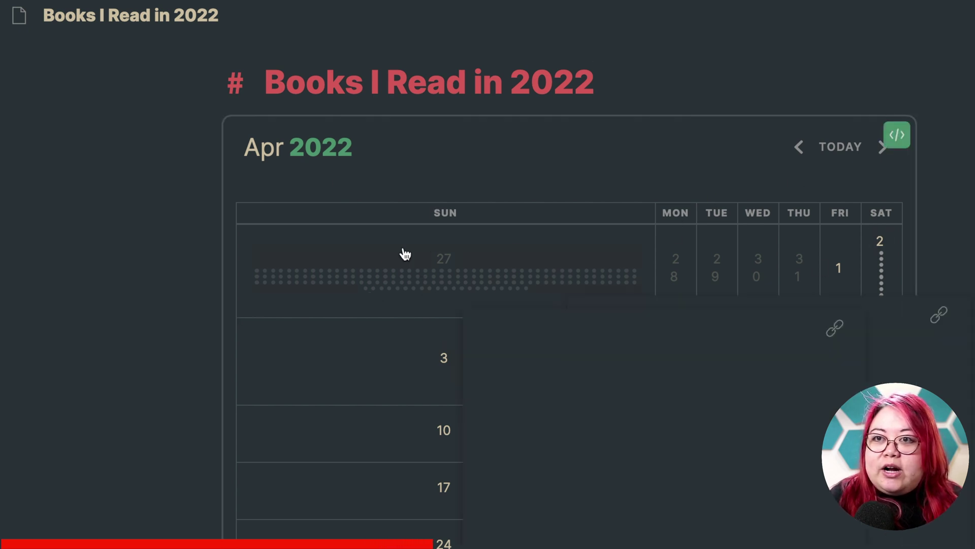
{"action": "left_click", "coordinate": [594, 81]}
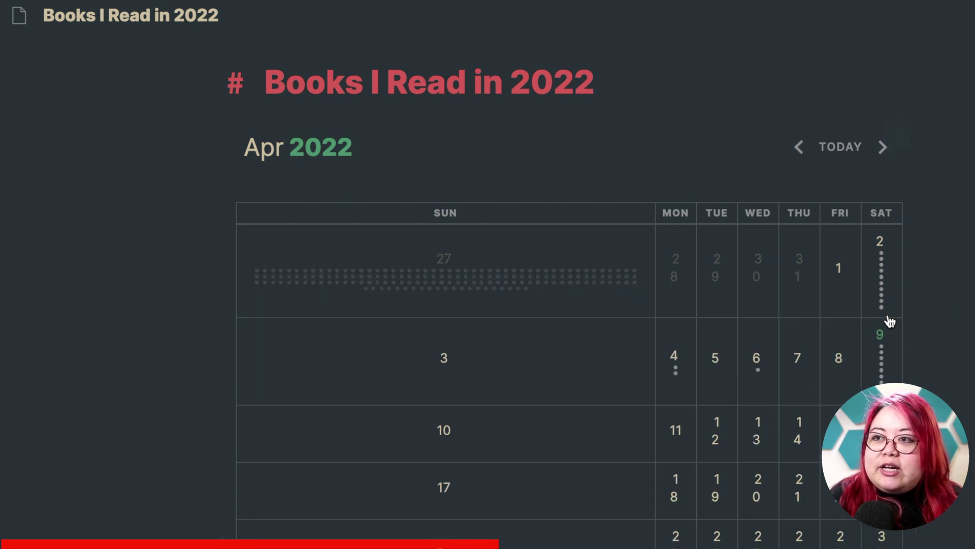
{"action": "mouse_move", "coordinate": [890, 298]}
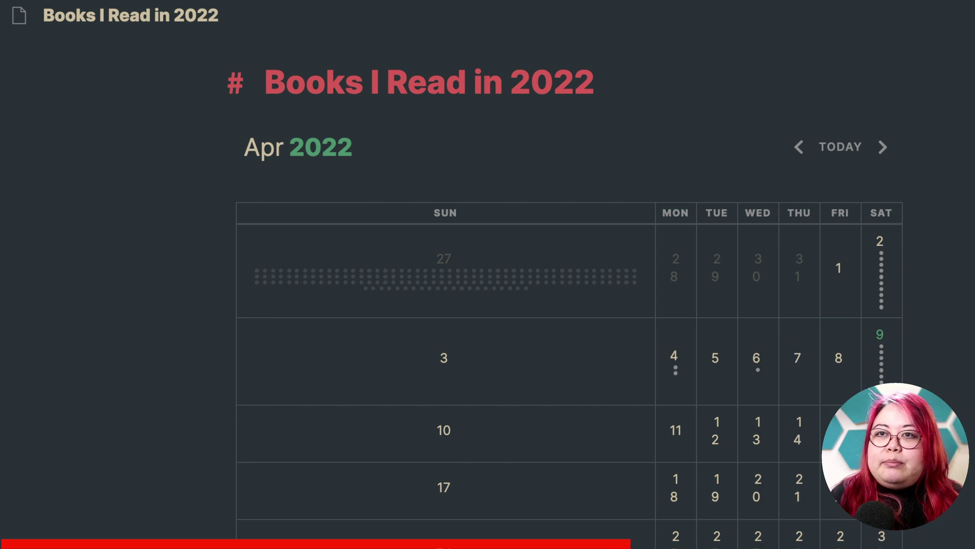
- Append 'from #books' to the end of the CALENDAR file.mtime query
{"action": "left_click", "coordinate": [311, 142]}
{"action": "left_click", "coordinate": [331, 142]}
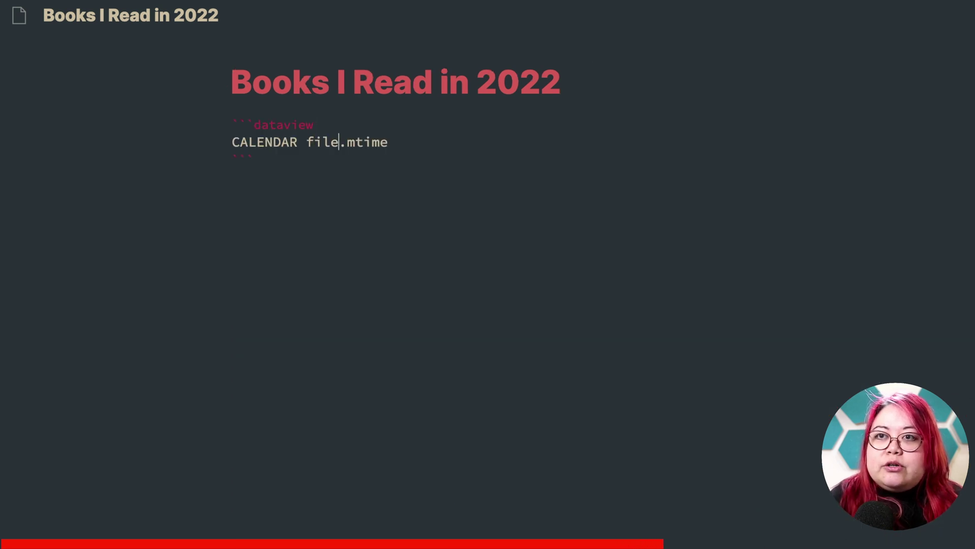
{"action": "left_click", "coordinate": [388, 142]}
{"action": "type", "text": "from #"}
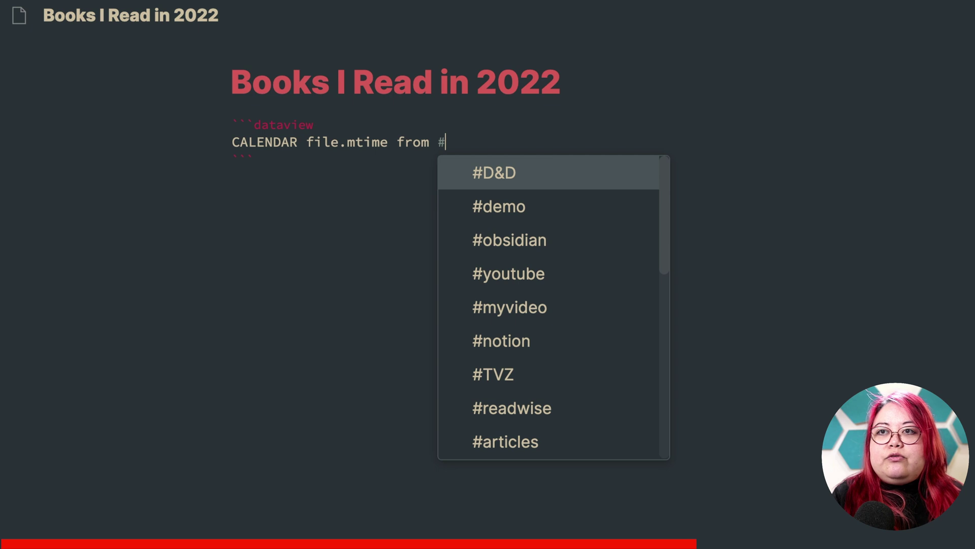
{"action": "type", "text": "books"}
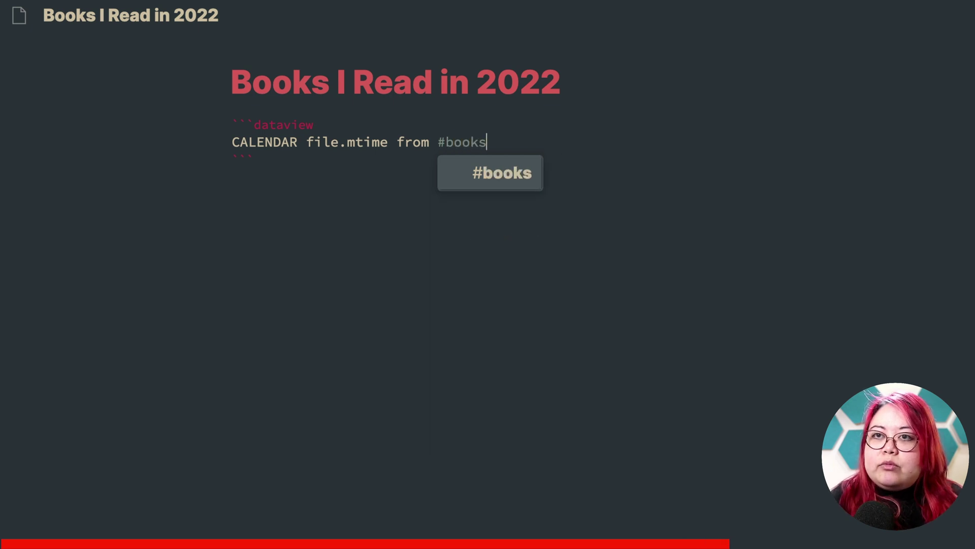